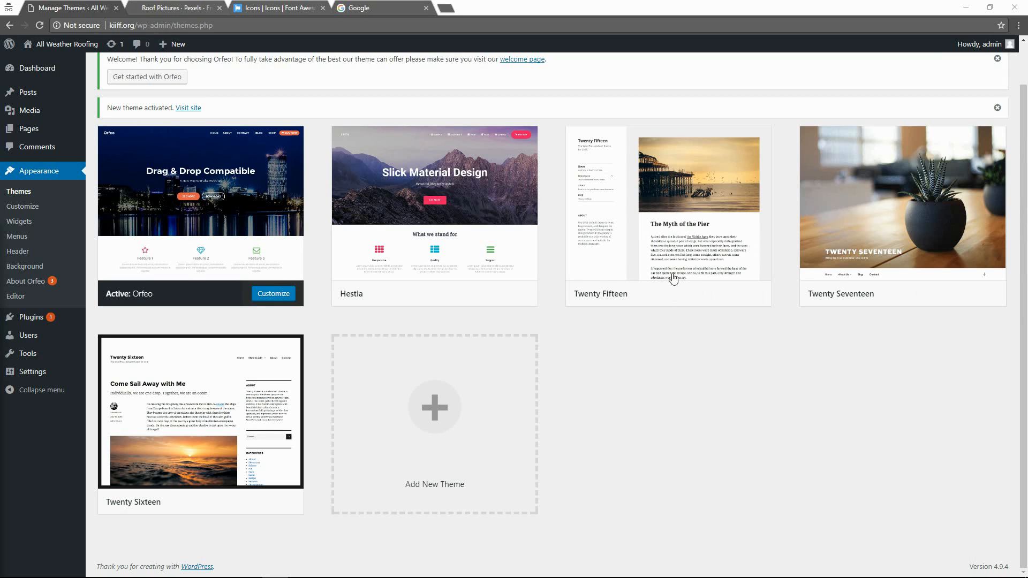
- Install and activate ThemeIsle Companion and Pirate Forms from the Orfeo theme's recommended actions, without reloading the page
left_click_drag(1027, 246, 1027, 228)
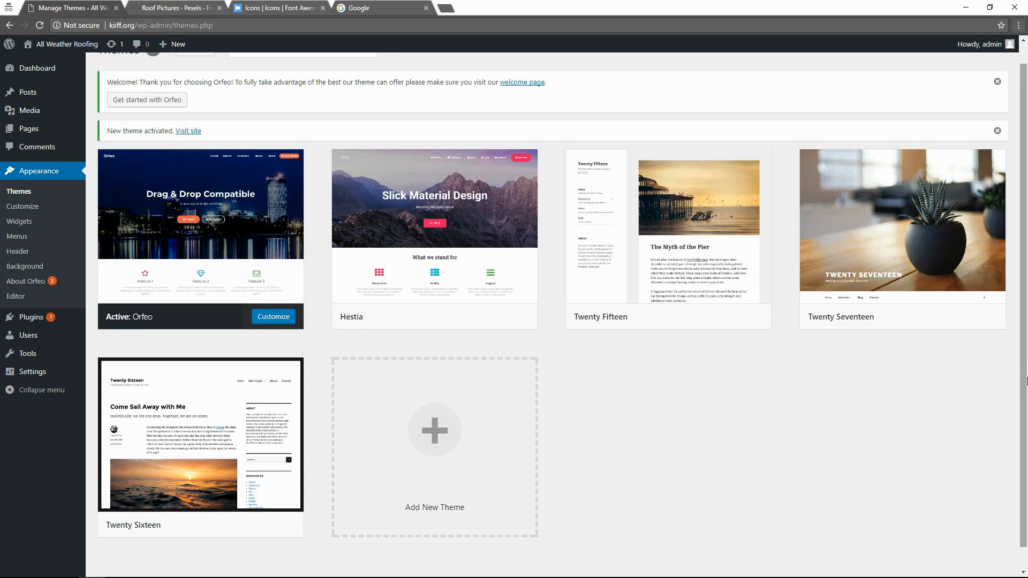
scroll(911, 397, "up", 1)
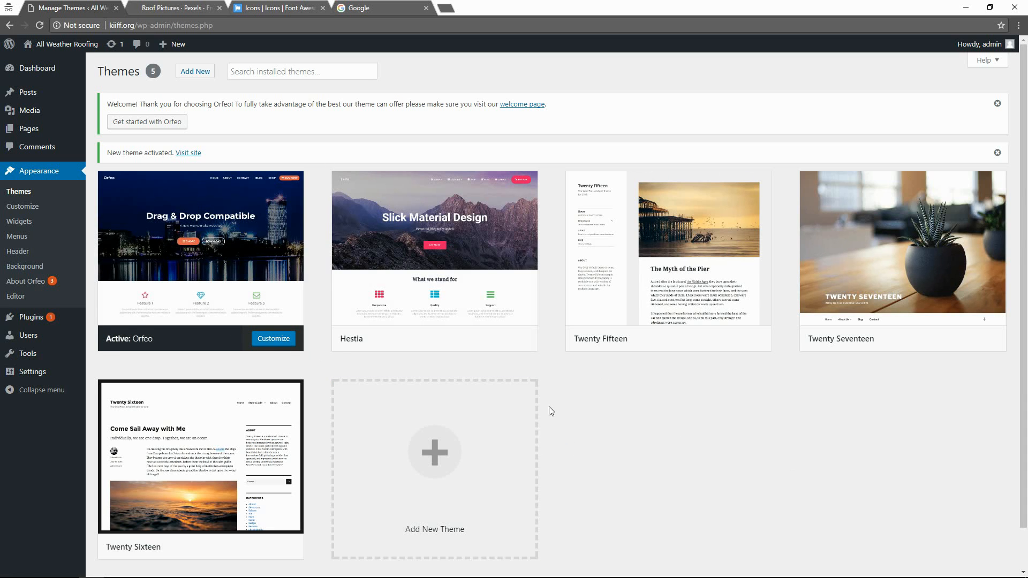
left_click(34, 288)
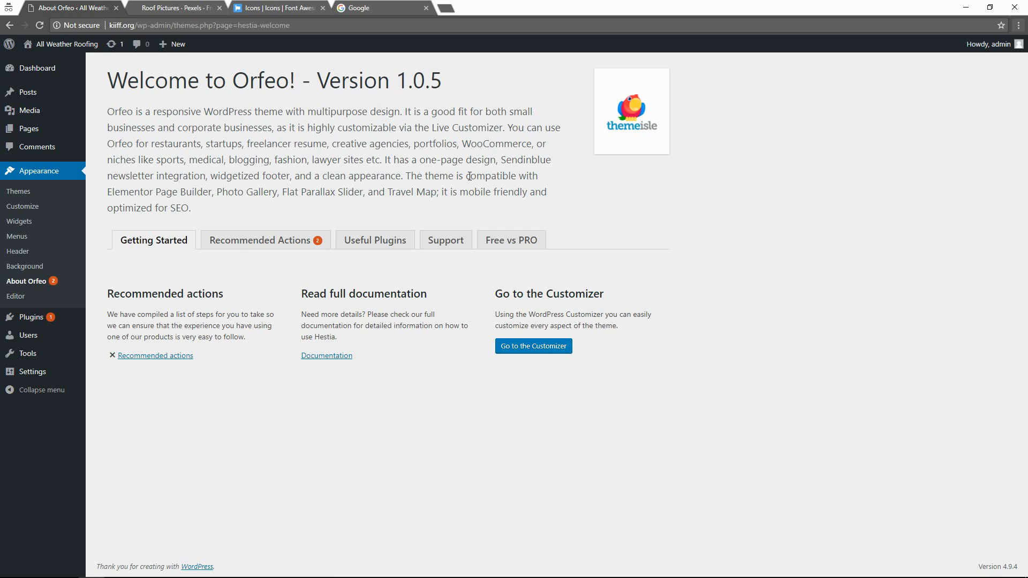
left_click(236, 251)
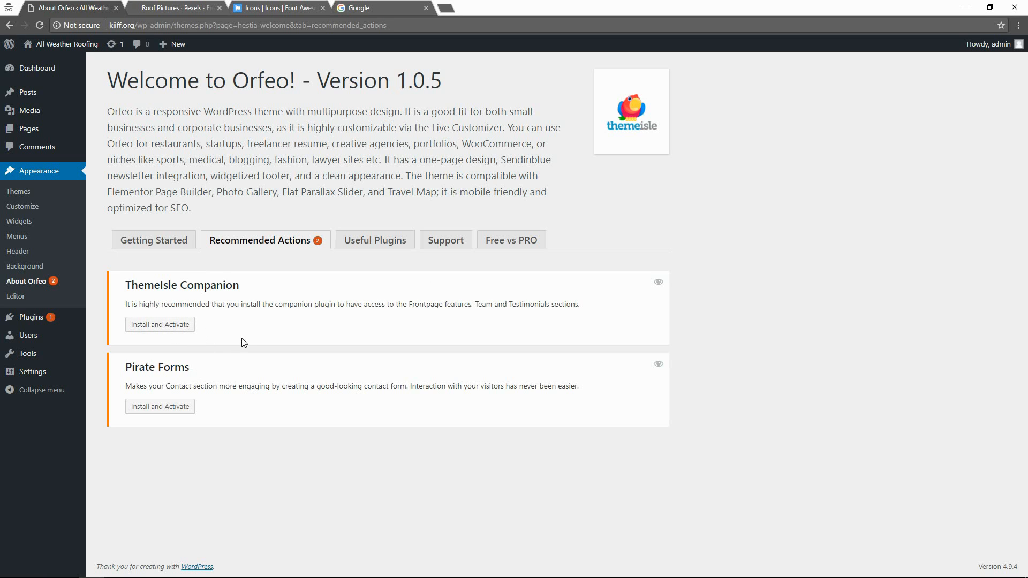
left_click(168, 328)
left_click(166, 408)
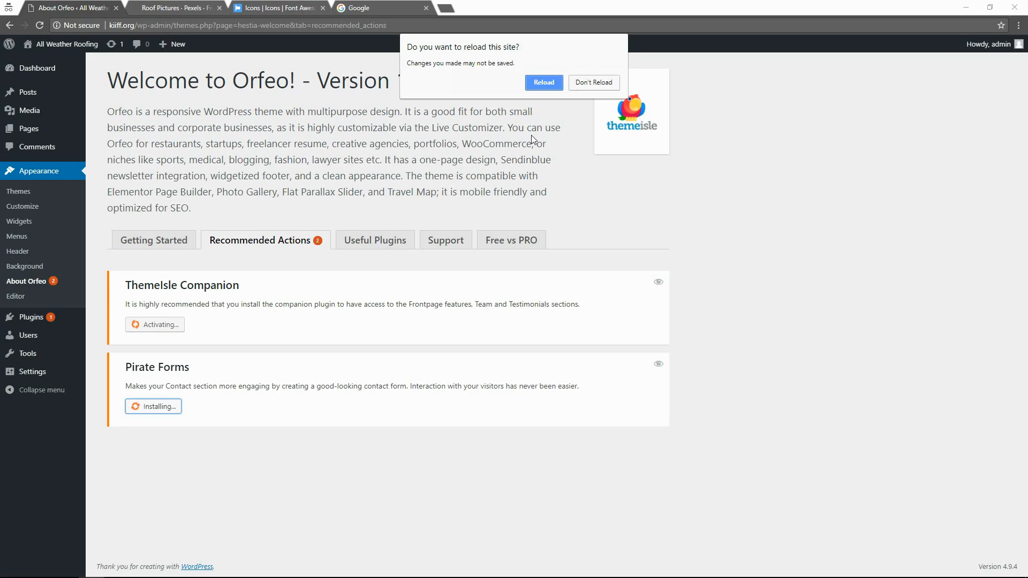
left_click(591, 83)
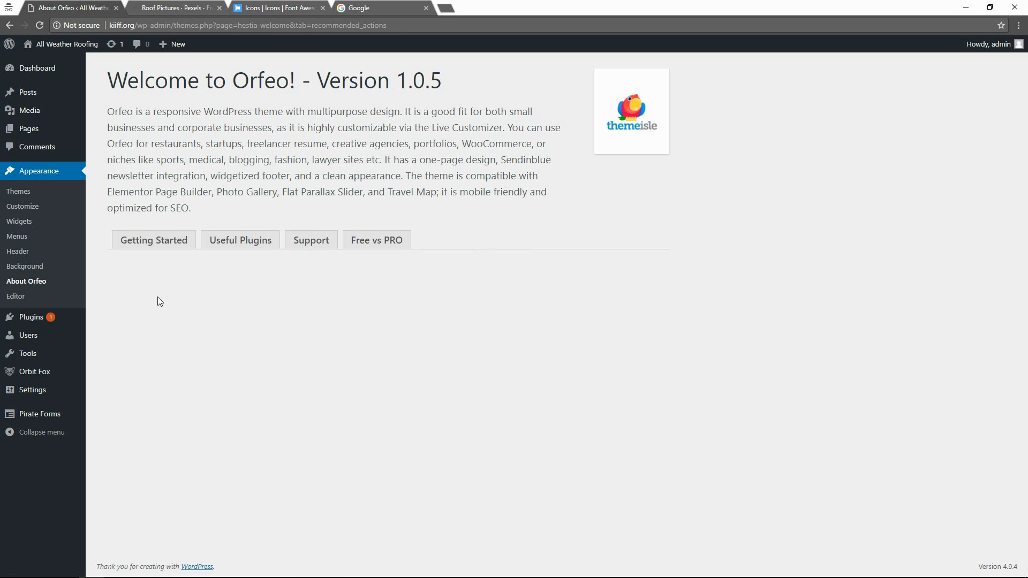
- Update the Akismet Anti-Spam plugin to version 4.0.3 from the installed plugins list
mouse_move(51, 321)
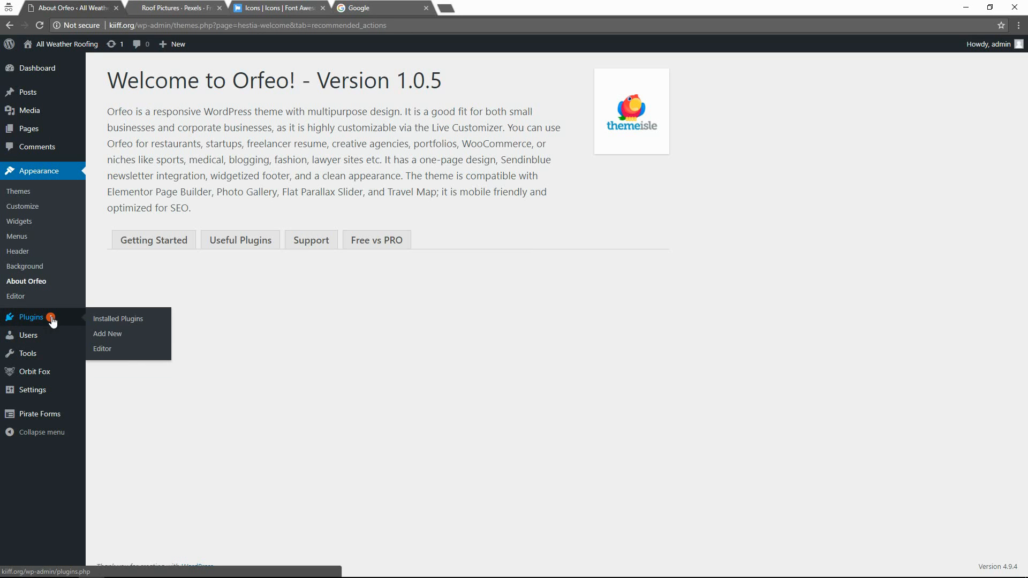
left_click(117, 318)
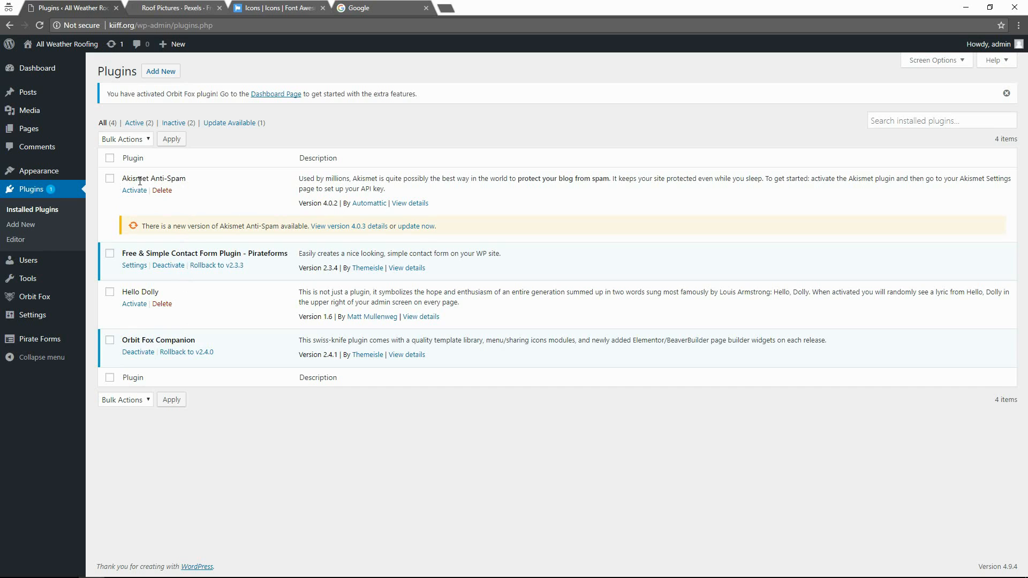
left_click(409, 228)
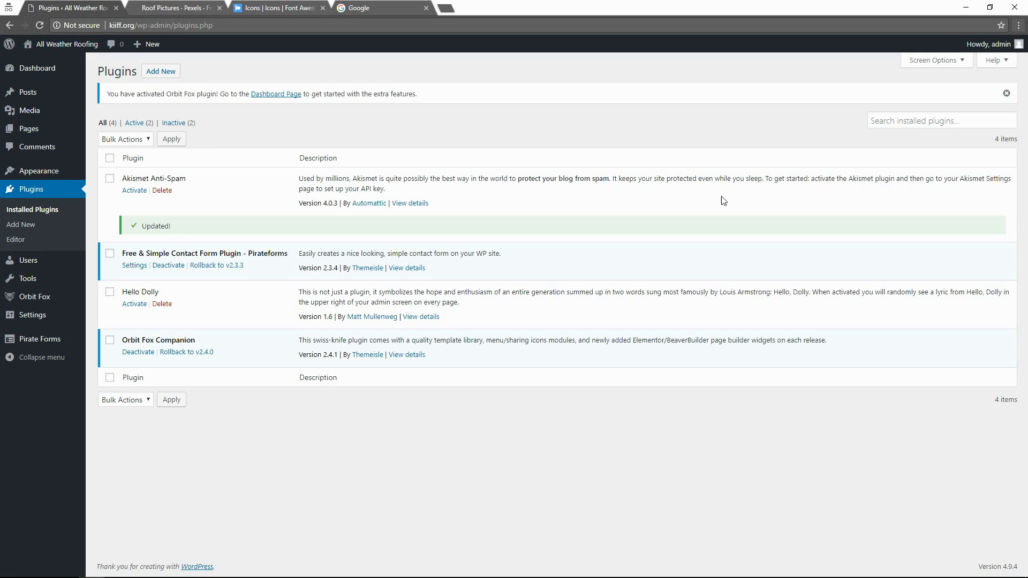
- Search the plugin directory for "Elementor", and install and activate Elementor Page Builder
left_click(160, 73)
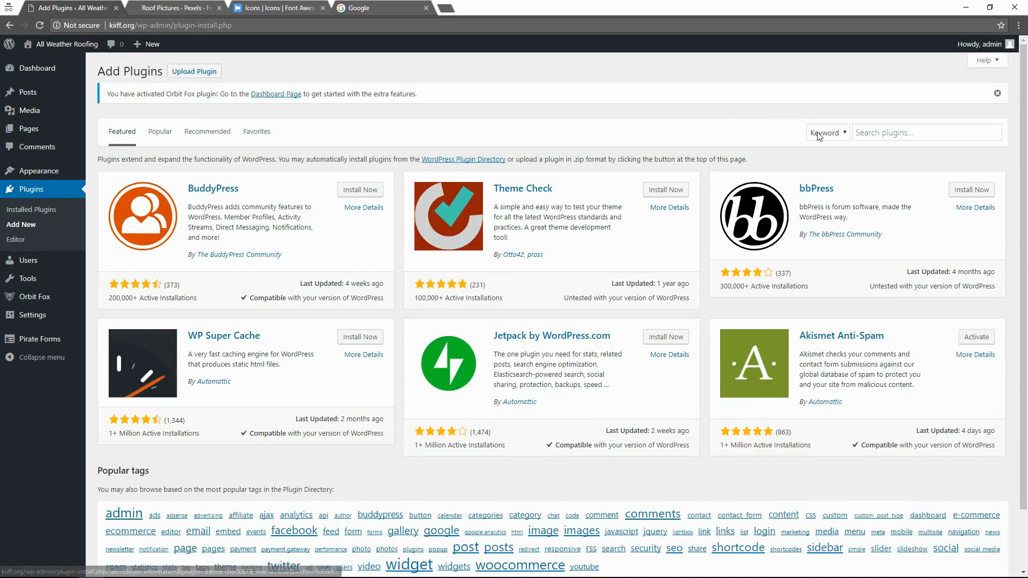
left_click(869, 133)
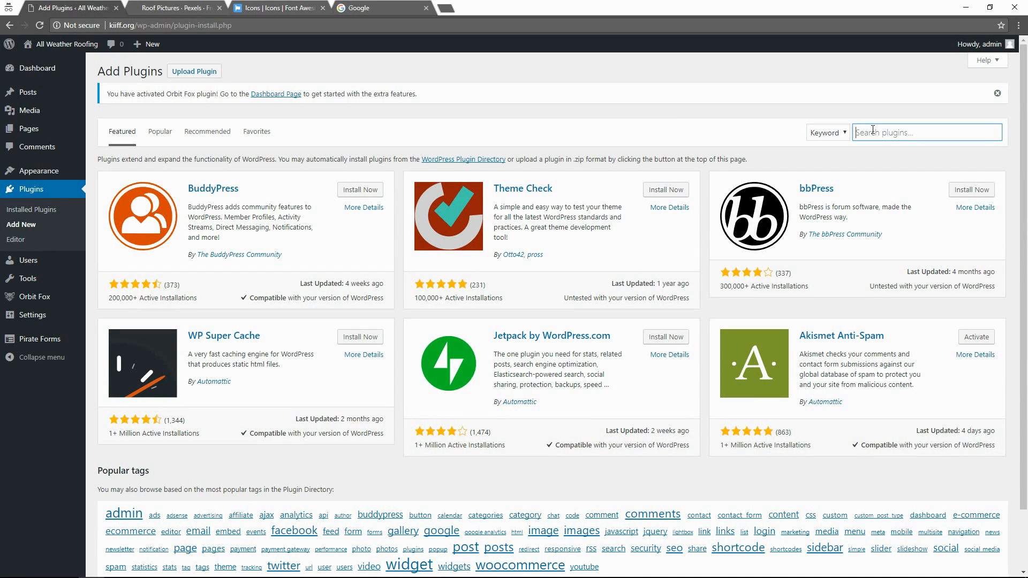
type("Elem")
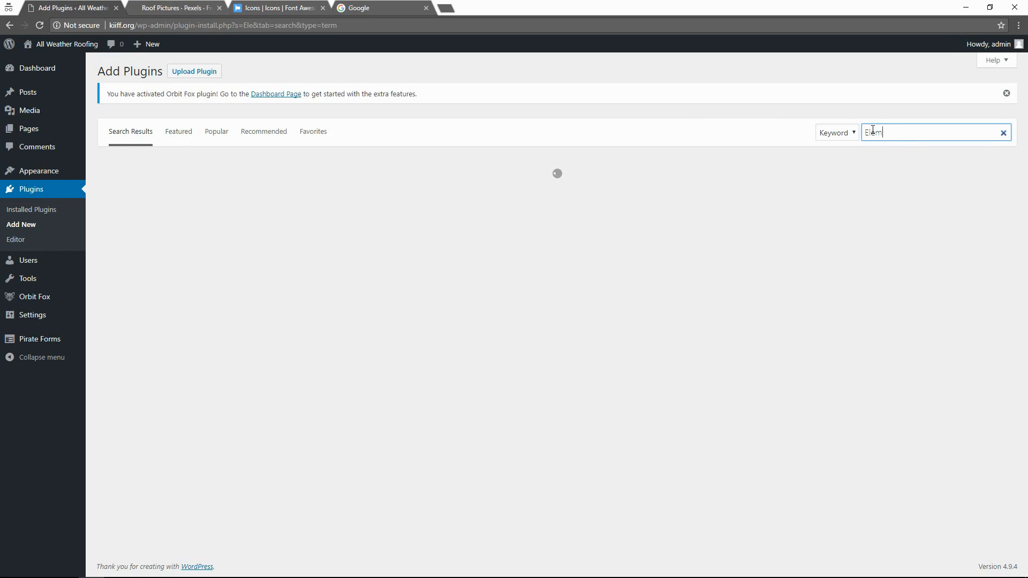
type("entor")
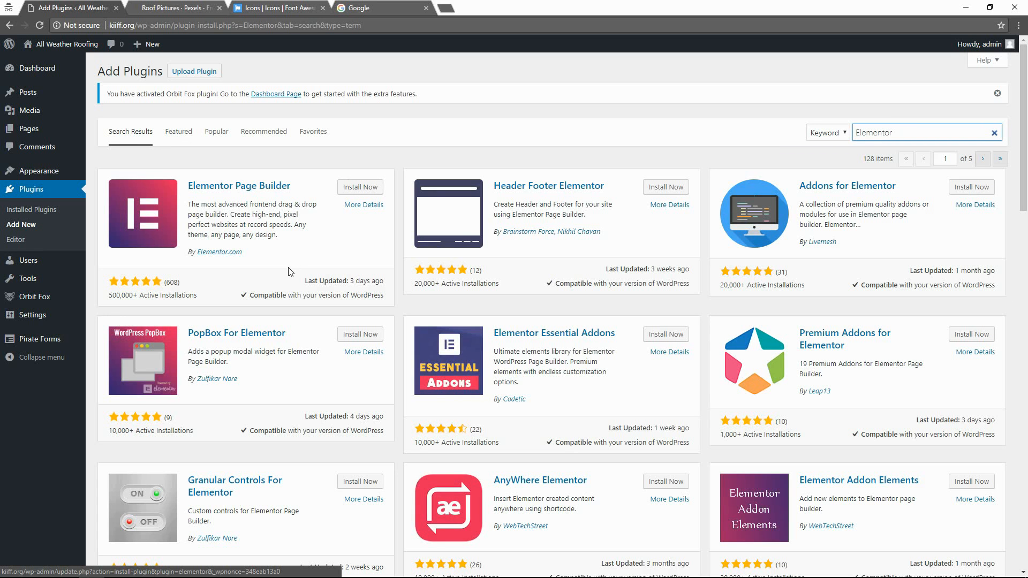
left_click(372, 189)
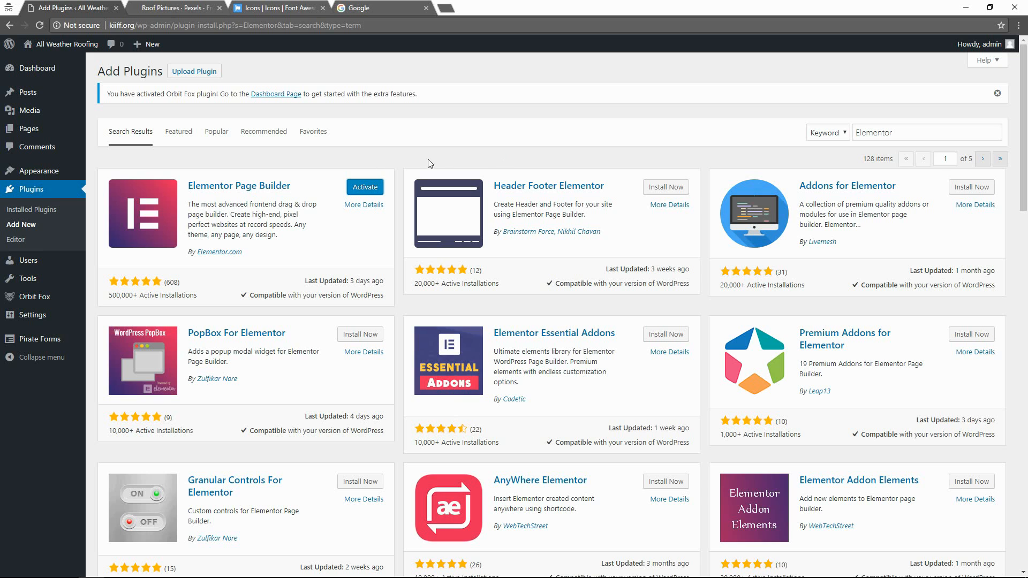
left_click(365, 187)
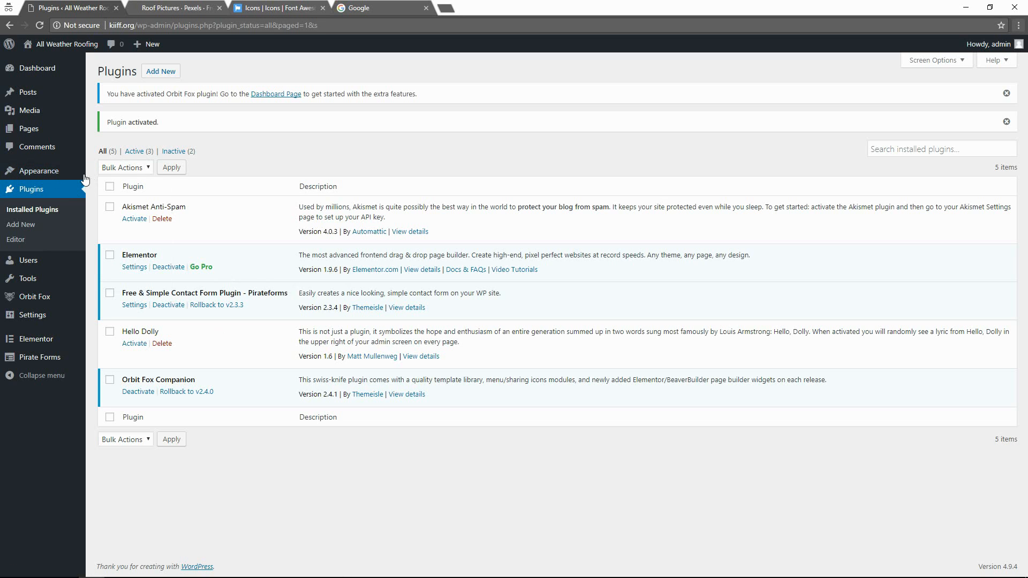
- Open the theme customizer and look over the homepage preview from the header banner to the team section
mouse_move(74, 179)
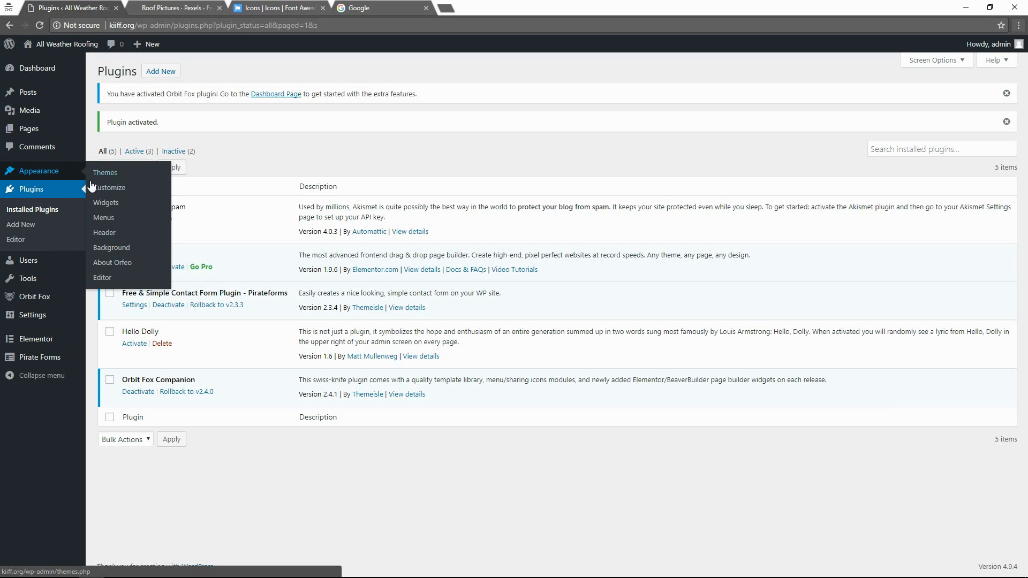
left_click(110, 188)
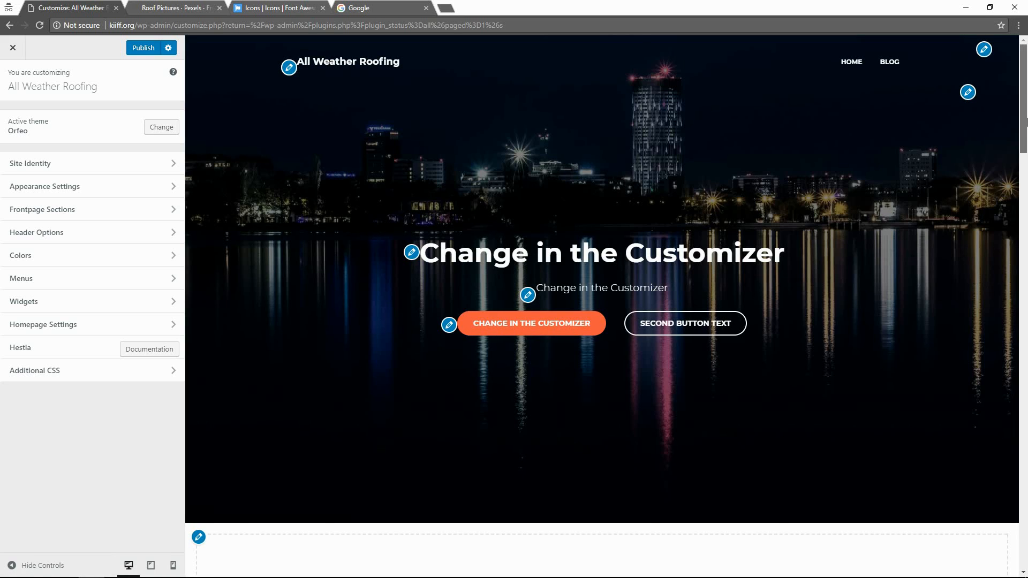
scroll(1026, 136, "down", 2)
mouse_move(1026, 136)
left_mouse_down()
mouse_move(1027, 225)
mouse_move(1027, 117)
left_mouse_up()
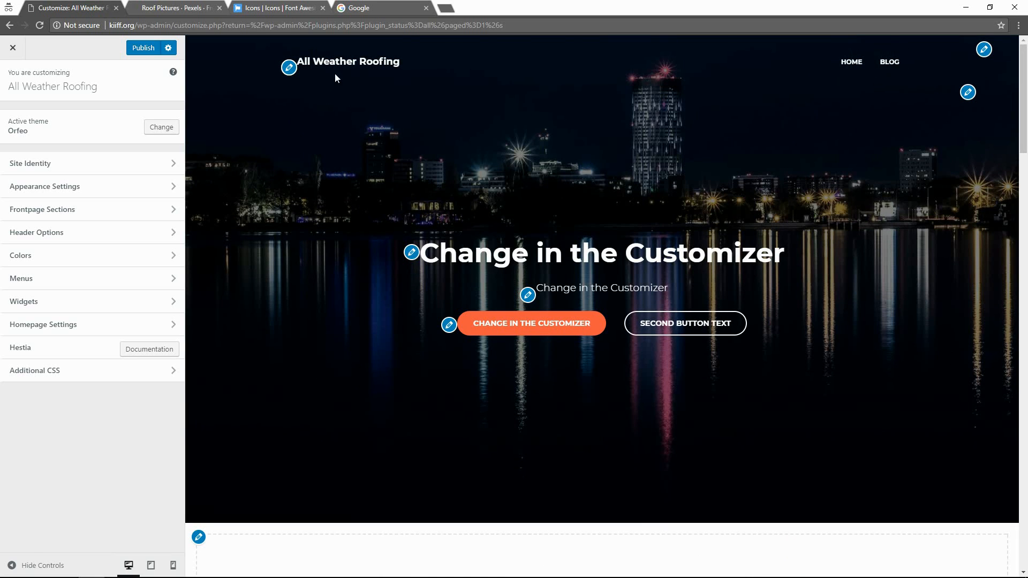
left_click_drag(1024, 83, 1027, 198)
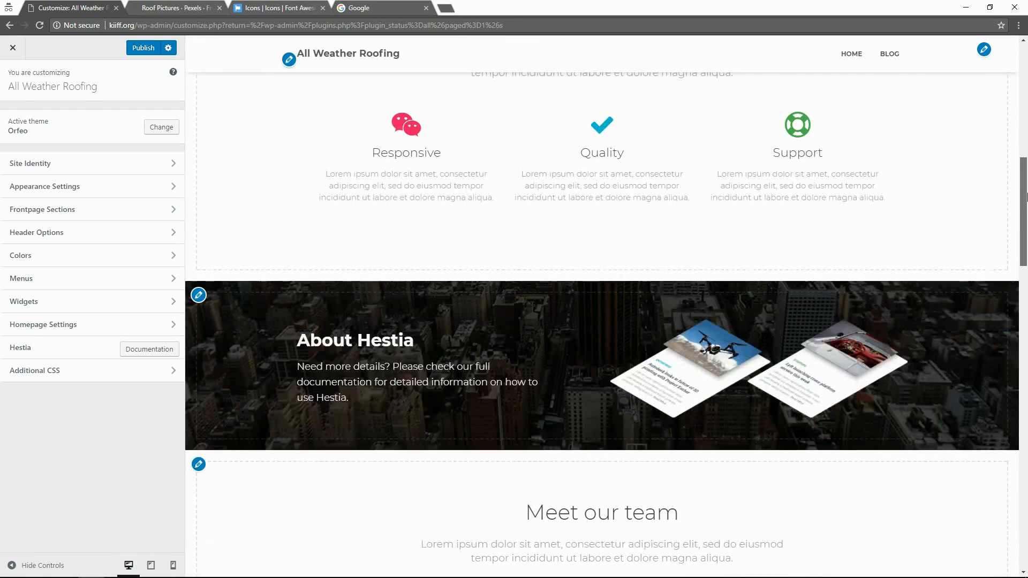
scroll(911, 220, "up", 2)
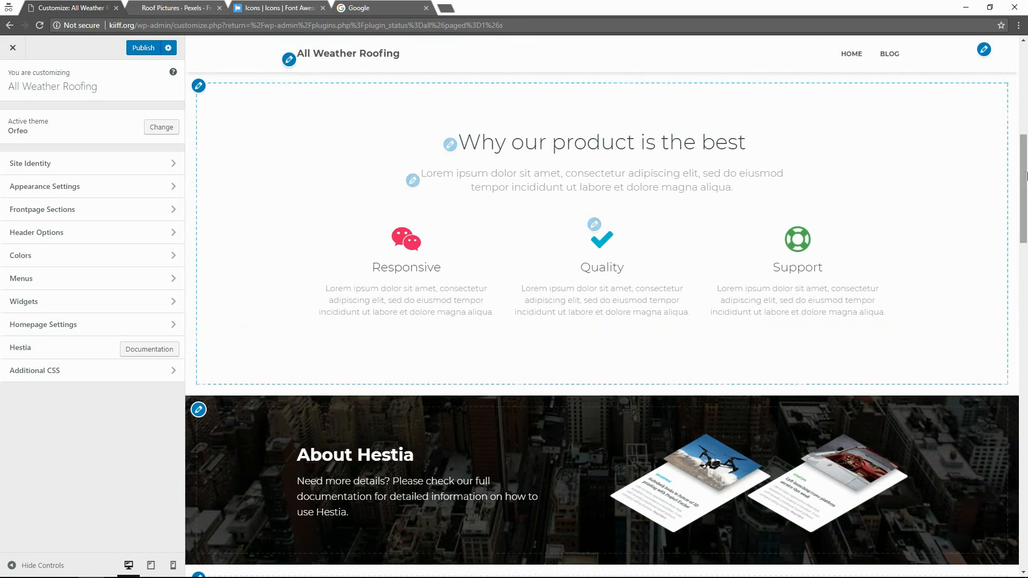
scroll(371, 144, "down", 6)
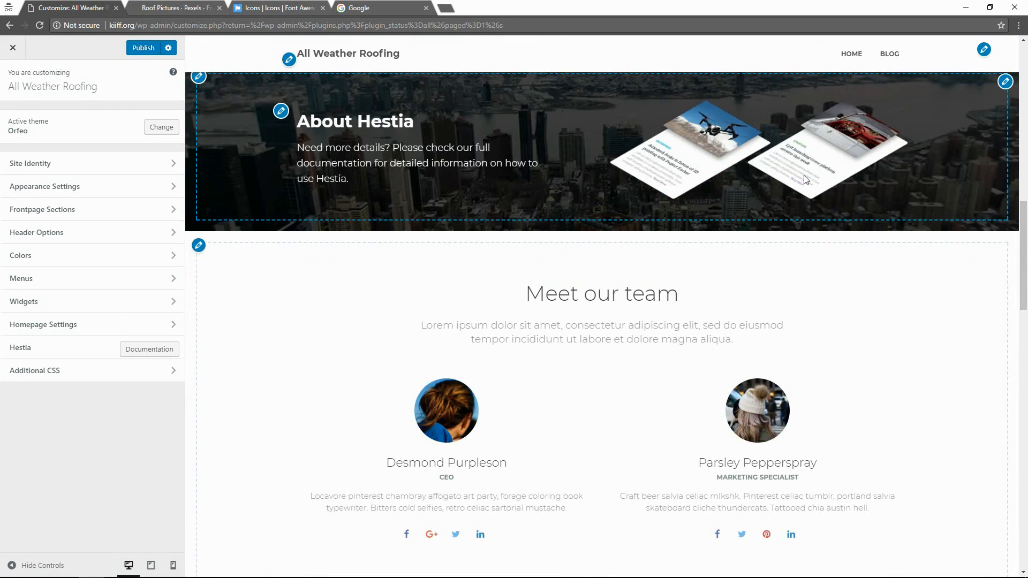
left_click_drag(1027, 235, 1023, 104)
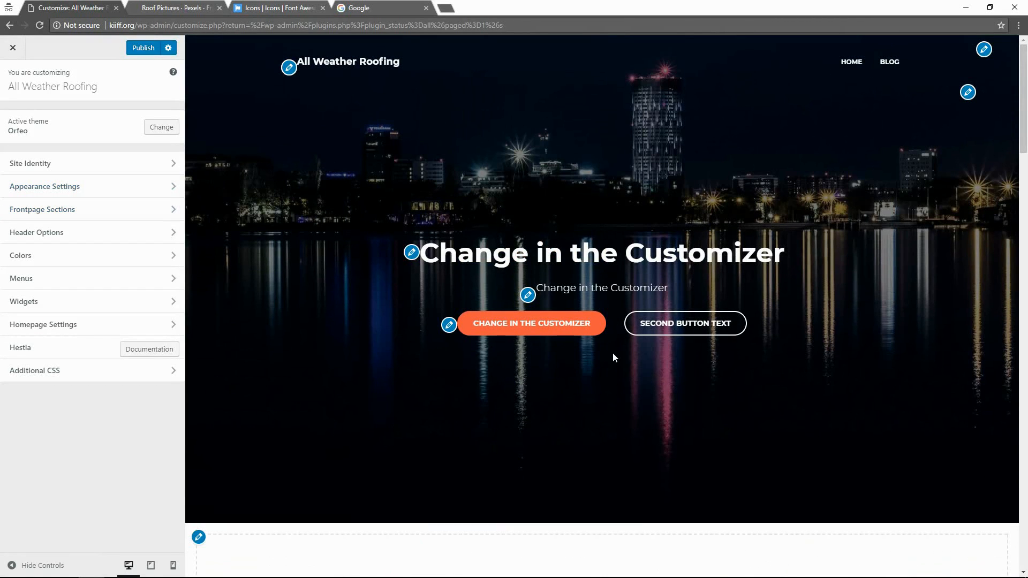
- Upload logo.png as the logo image in the Site Identity settings
left_click(167, 176)
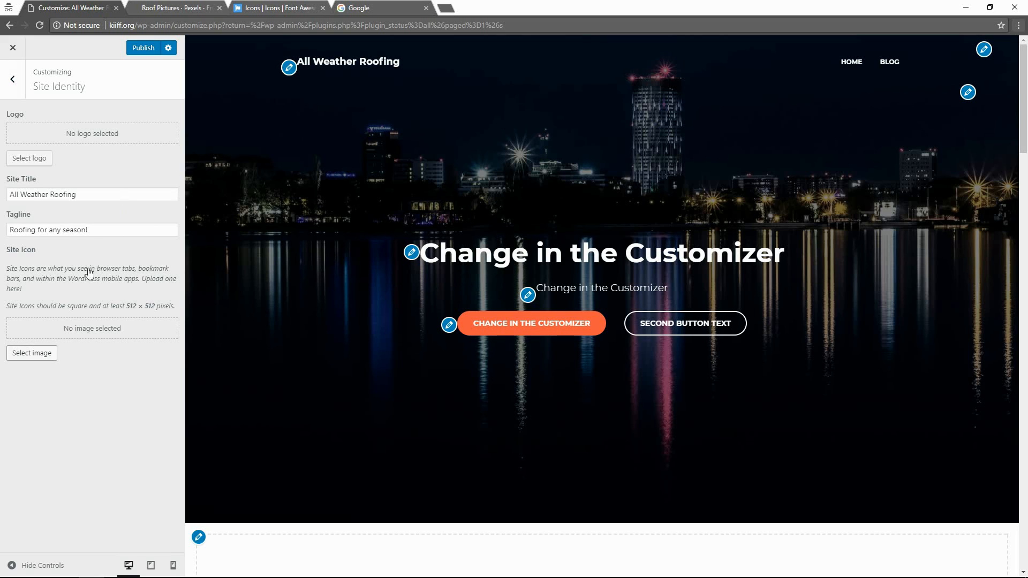
left_click(44, 161)
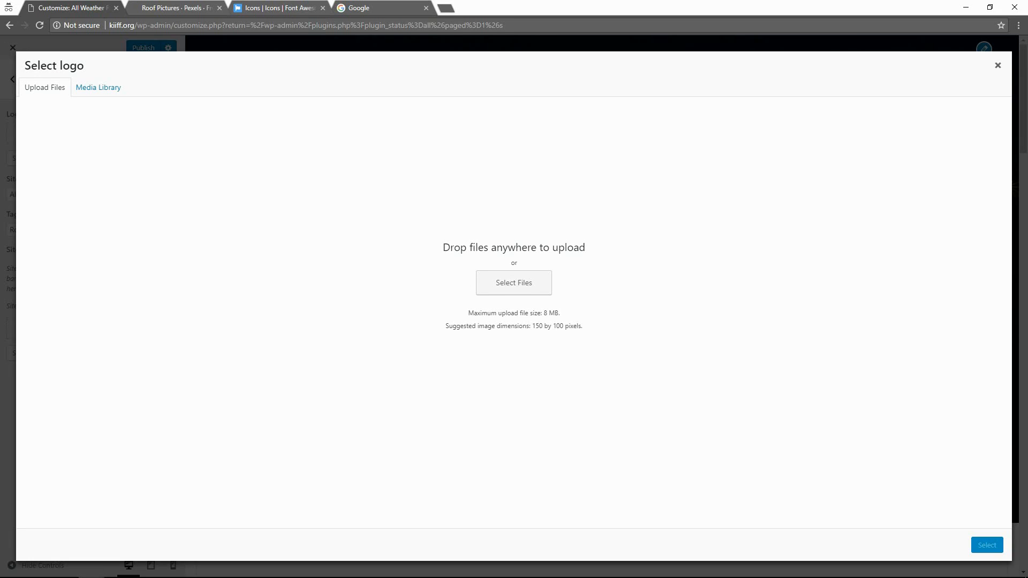
key("alt+Tab")
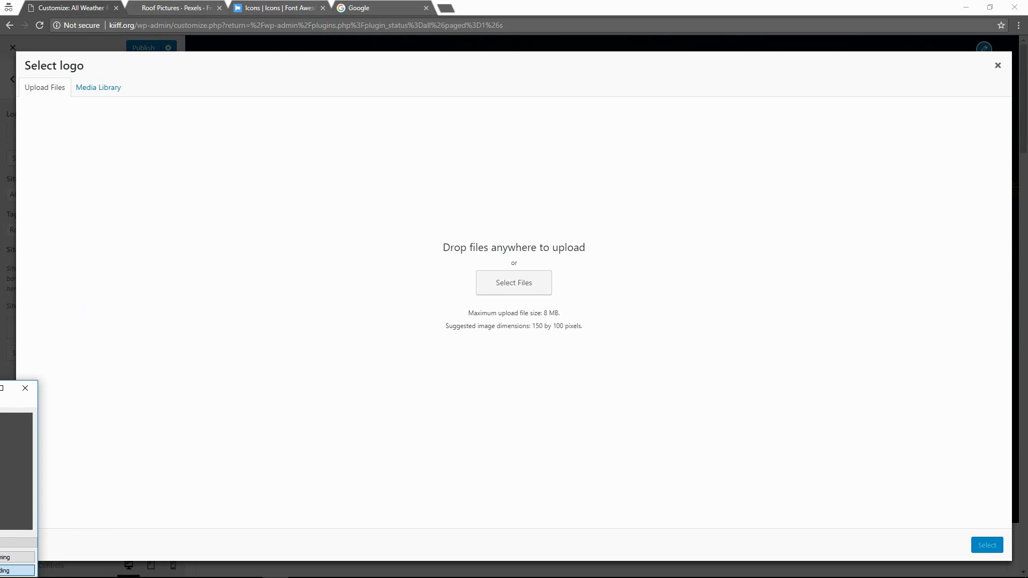
key("alt+Tab")
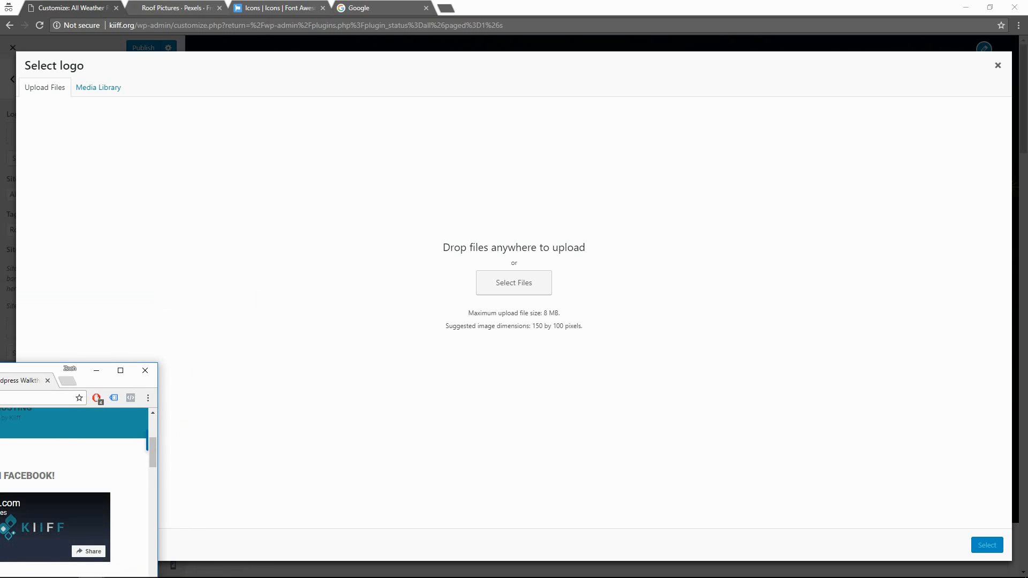
left_click_drag(16, 472, 269, 274)
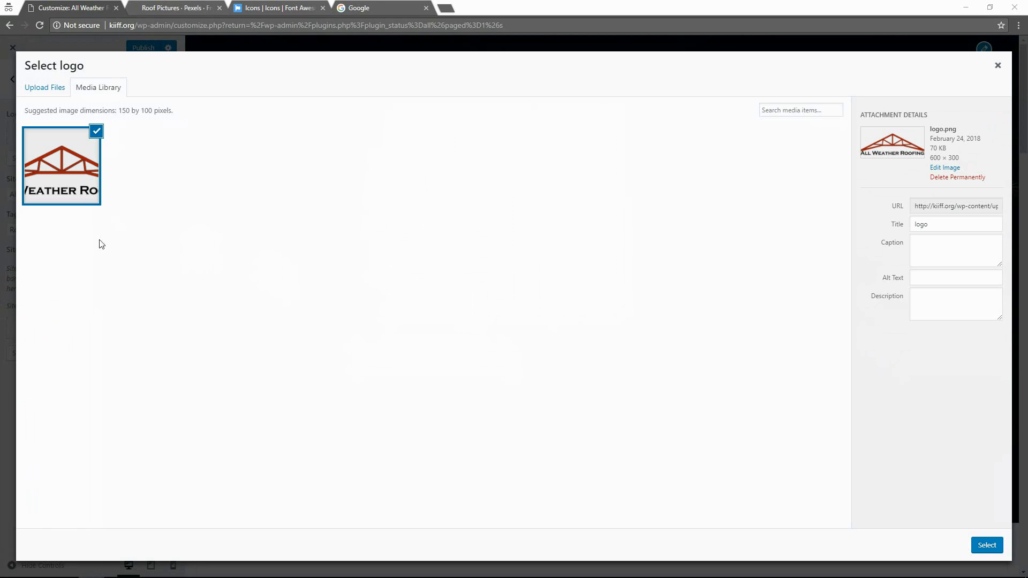
- Clear the title of the logo.png attachment and set it as the site logo, skipping the cropping
left_click(962, 227)
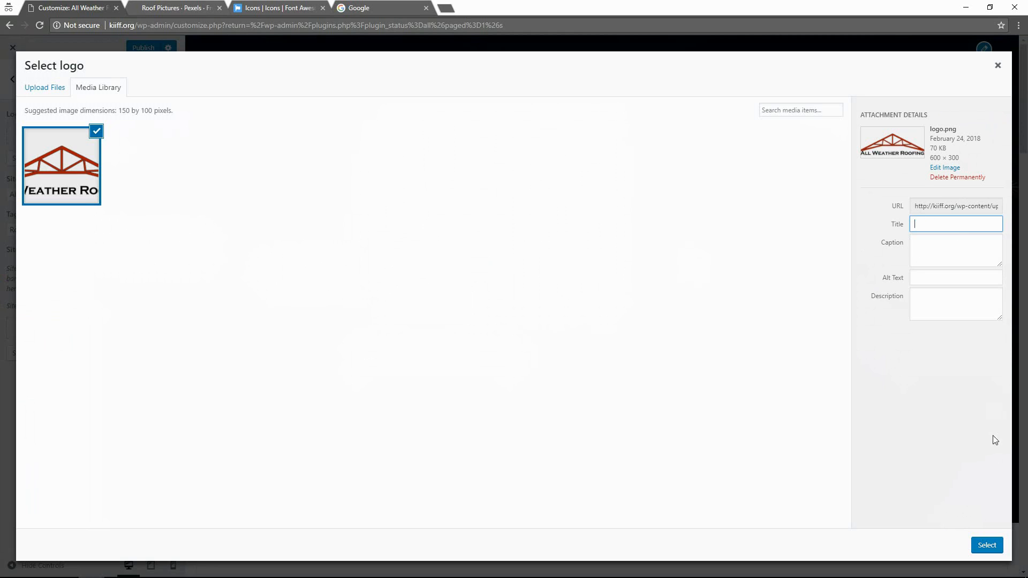
left_click(988, 548)
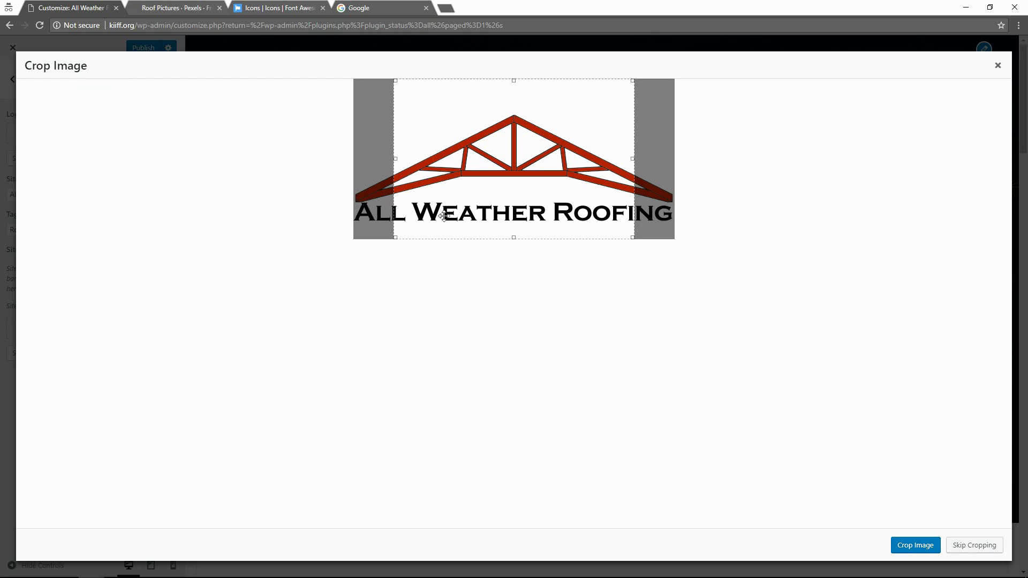
left_click_drag(393, 159, 298, 168)
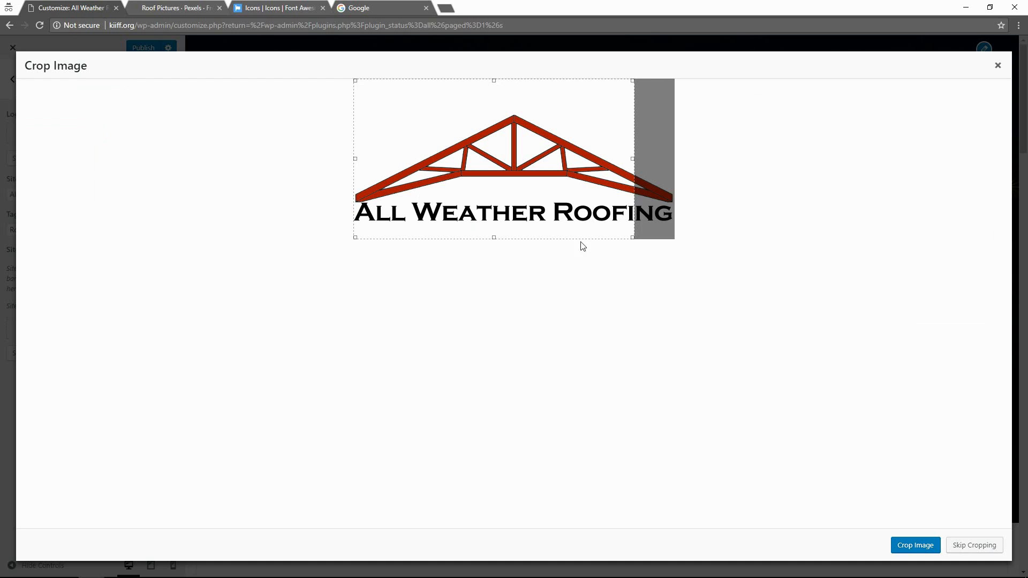
left_click_drag(633, 159, 742, 168)
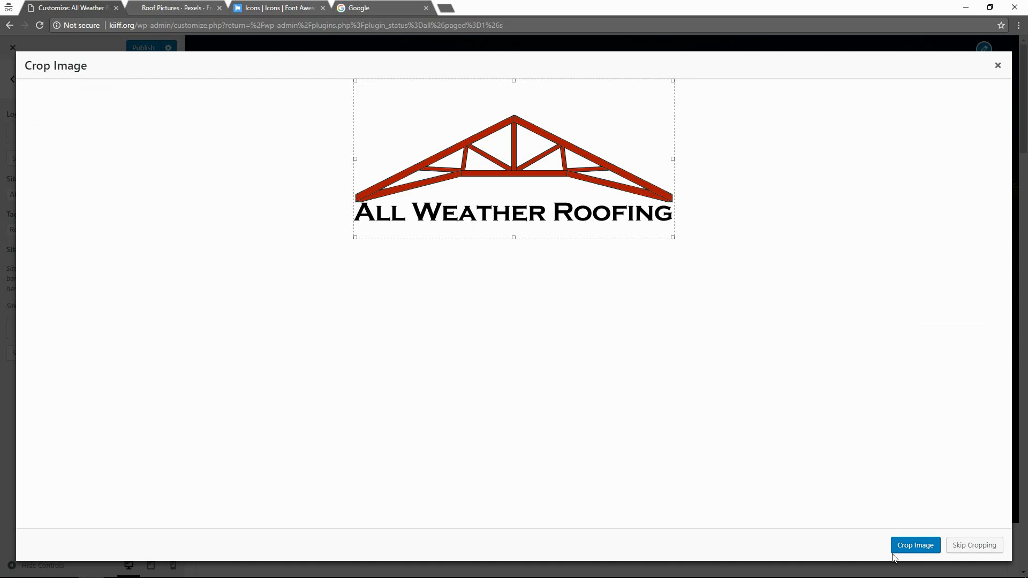
left_click(958, 550)
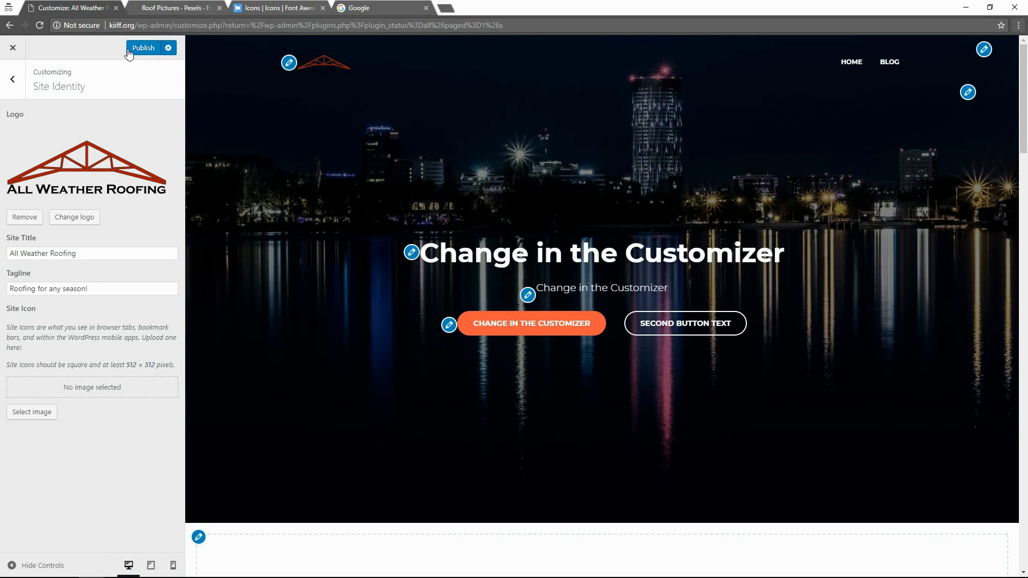
- Return to the main customizer sections and check the logo in the header of the scrolled homepage preview
left_click(12, 80)
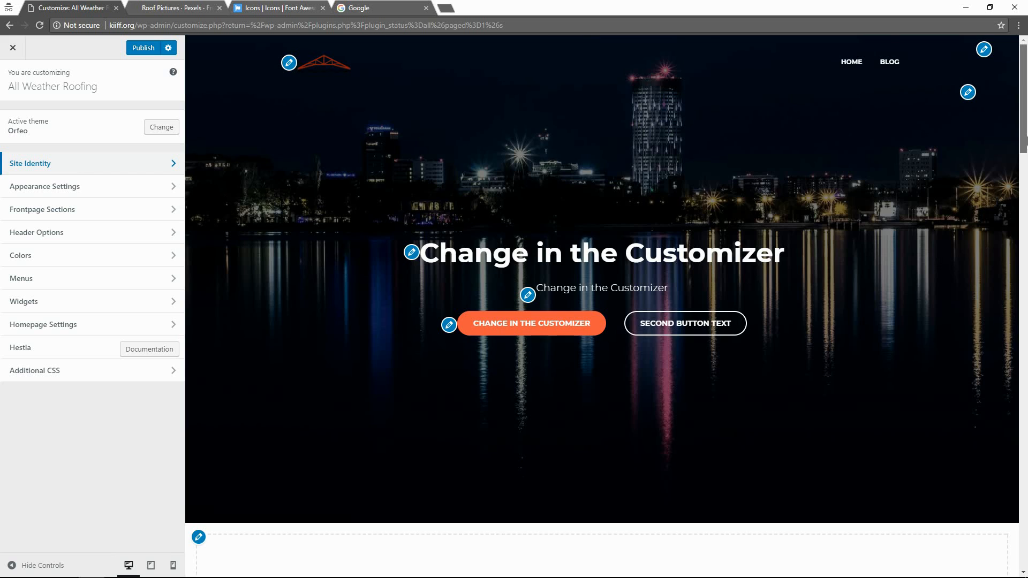
left_click(1024, 265)
left_click_drag(1025, 265, 1024, 139)
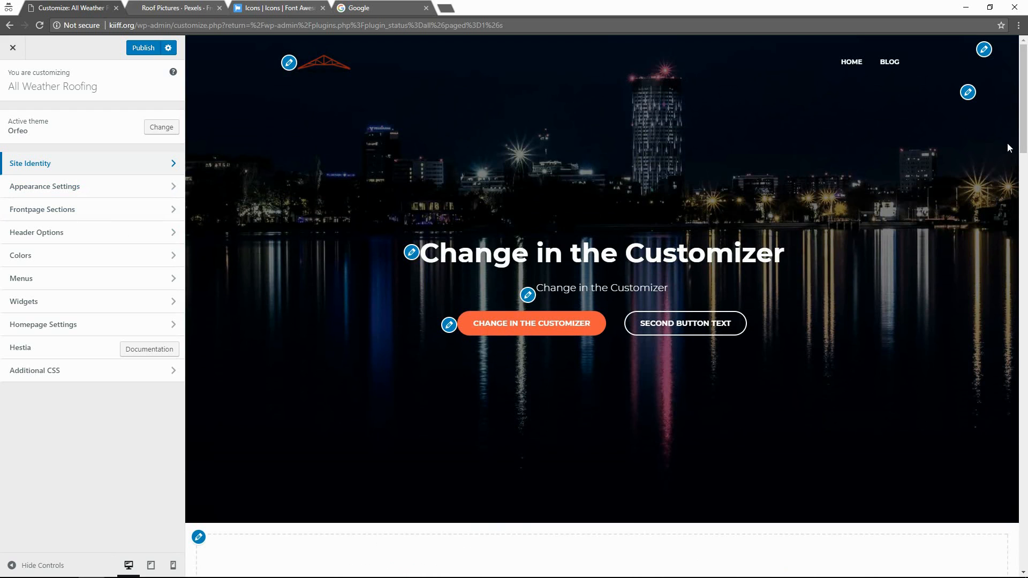
mouse_move(1021, 148)
left_mouse_down()
mouse_move(1017, 252)
mouse_move(1017, 225)
left_mouse_up()
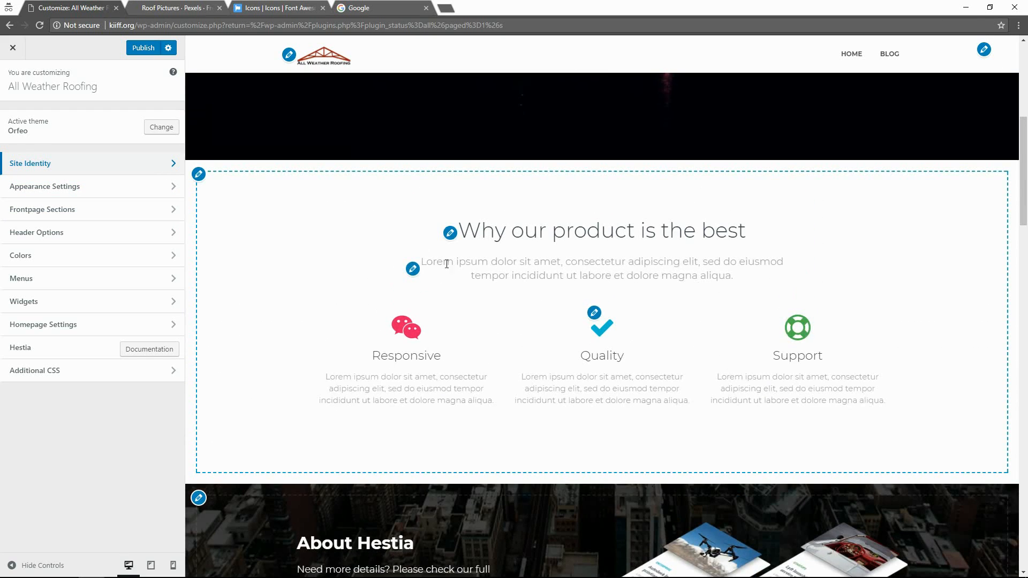
- Replace the Big Title Section's background with the uploaded house photo pexels-photo-461024.jpeg
left_click_drag(1023, 173, 1024, 106)
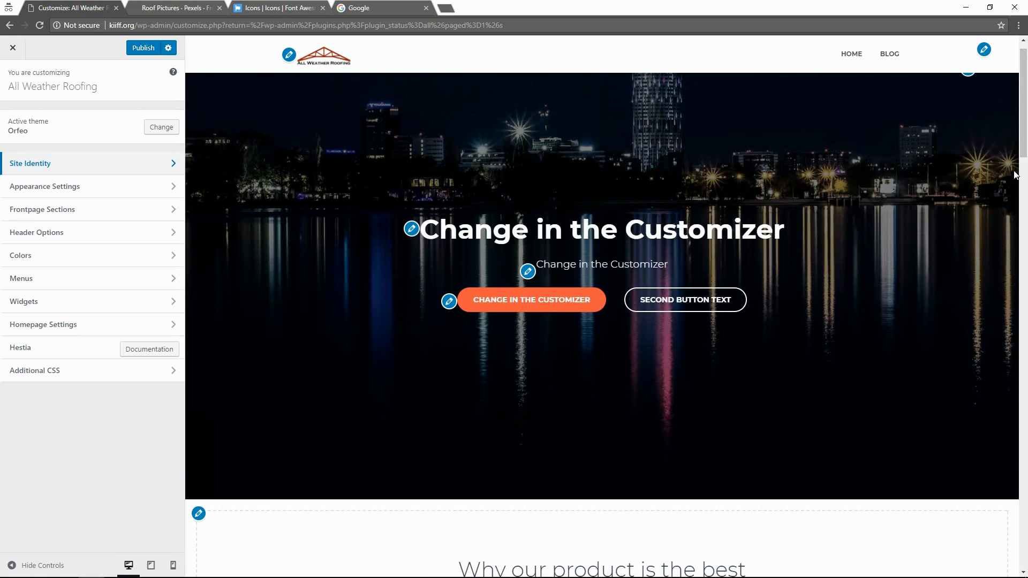
scroll(1015, 174, "up", 1)
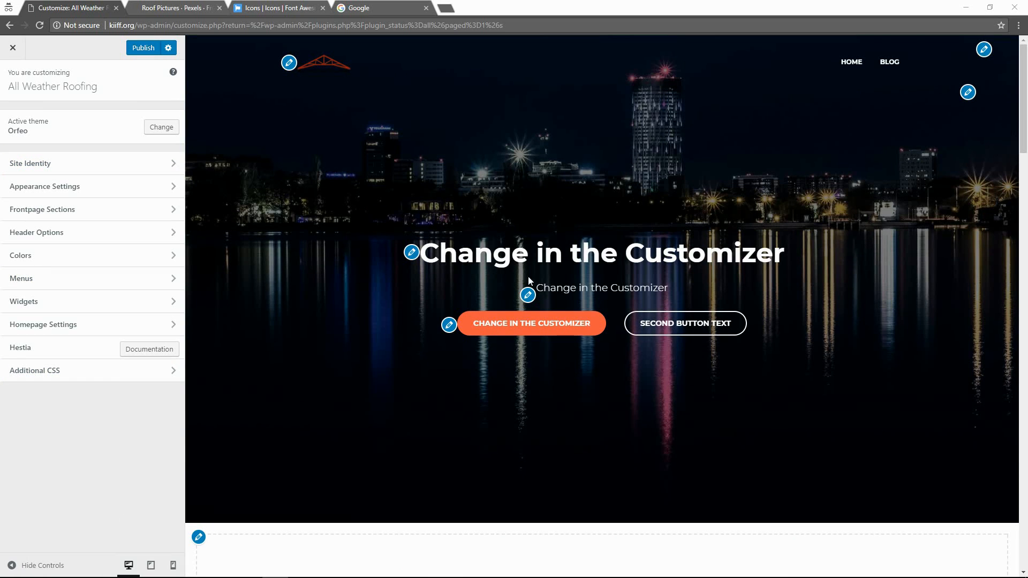
left_click(969, 93)
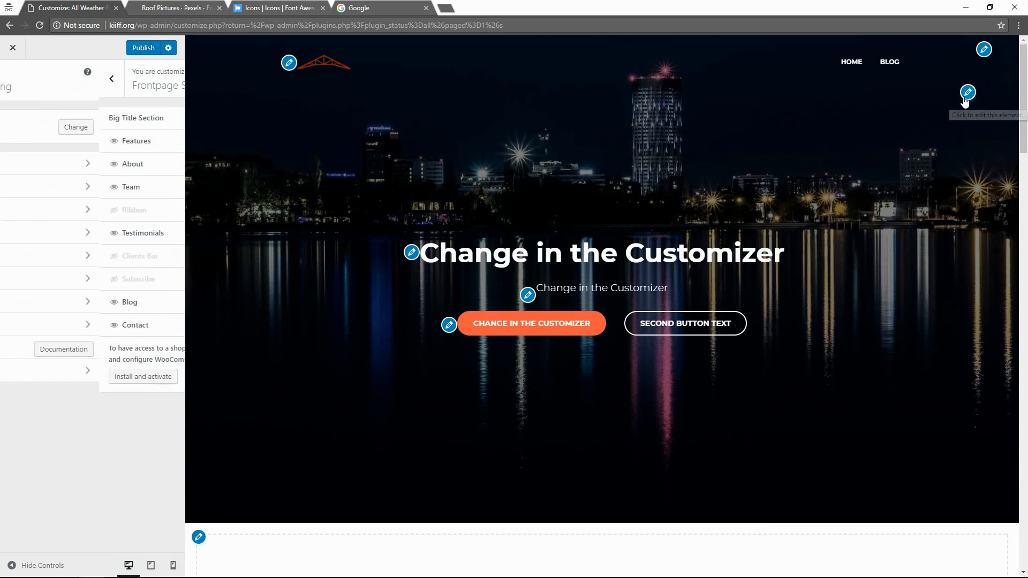
left_click(76, 251)
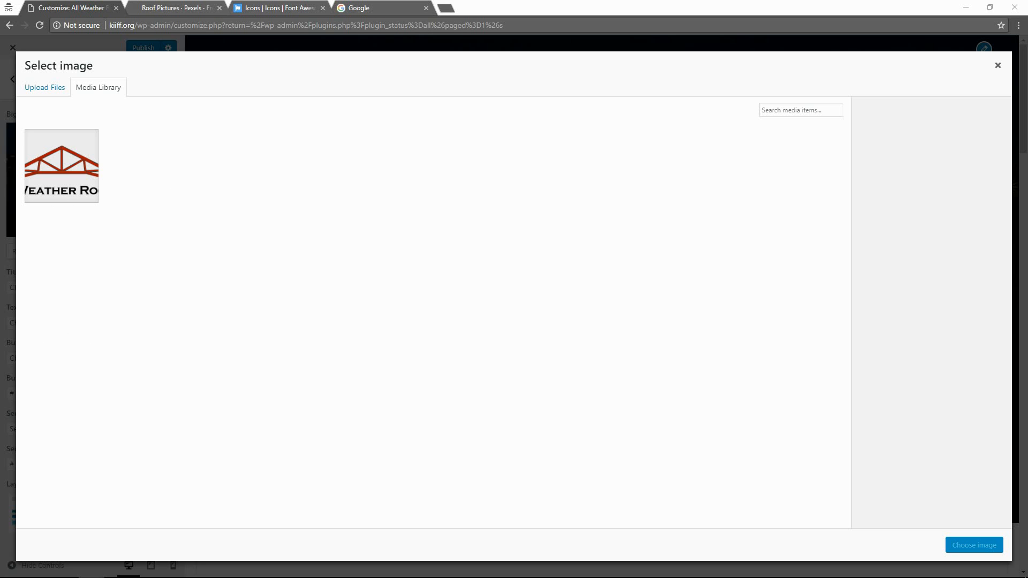
left_click_drag(298, 337, 351, 344)
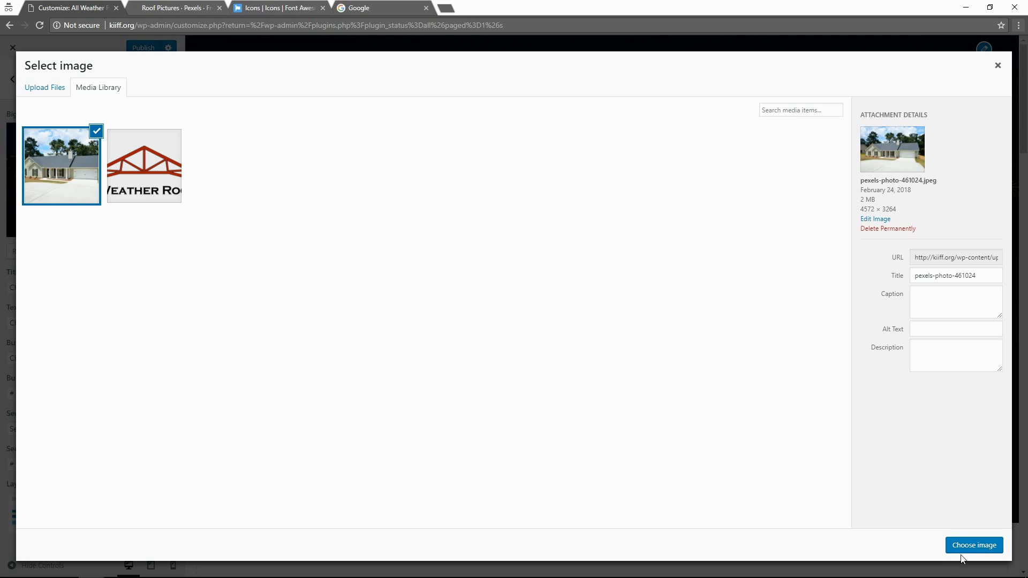
left_click(962, 543)
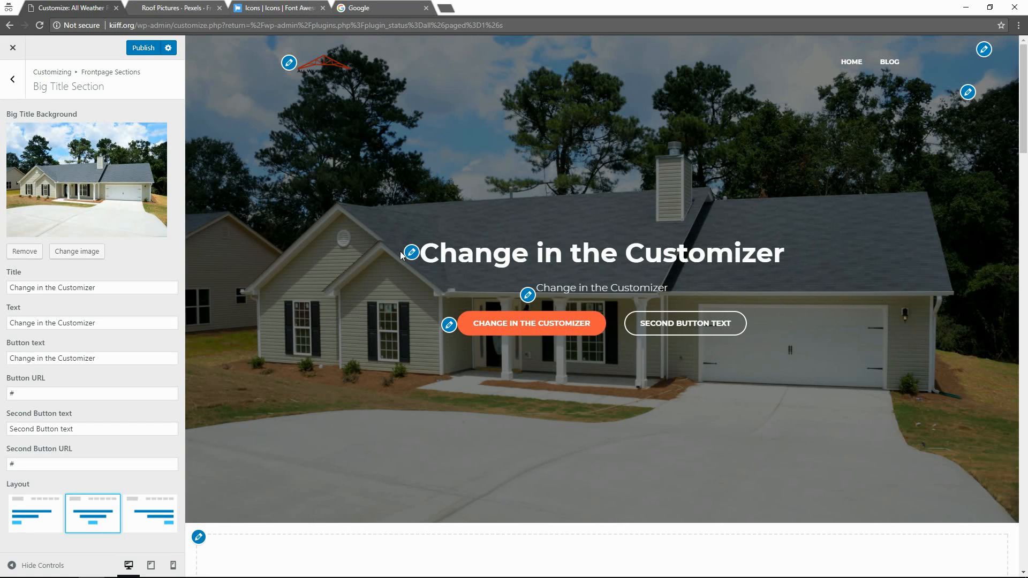
- Switch to the Pexels page and browse the roof picture results for usable website photos
left_click(171, 9)
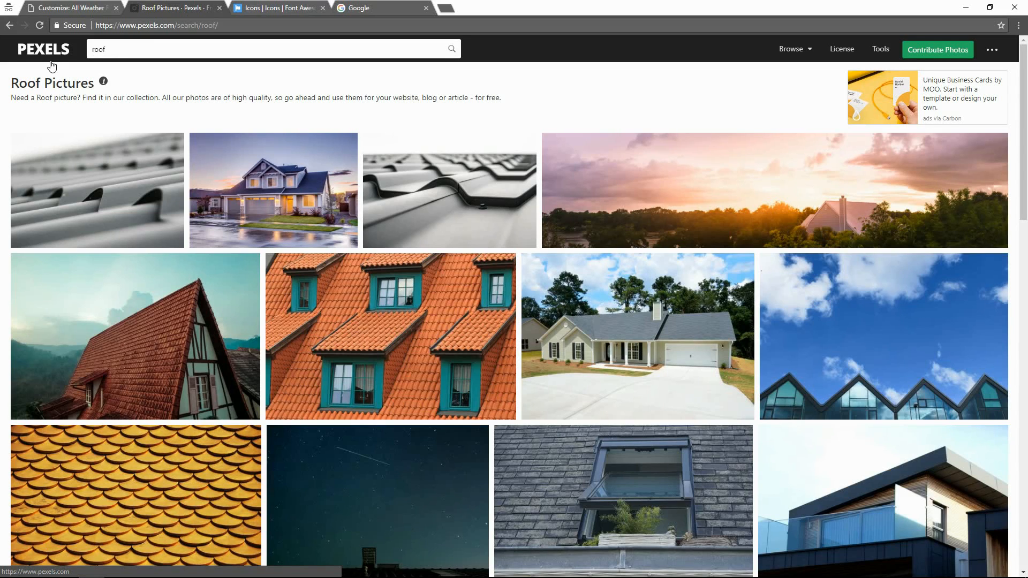
left_click_drag(1027, 99, 1026, 442)
scroll(1026, 478, "down", 6)
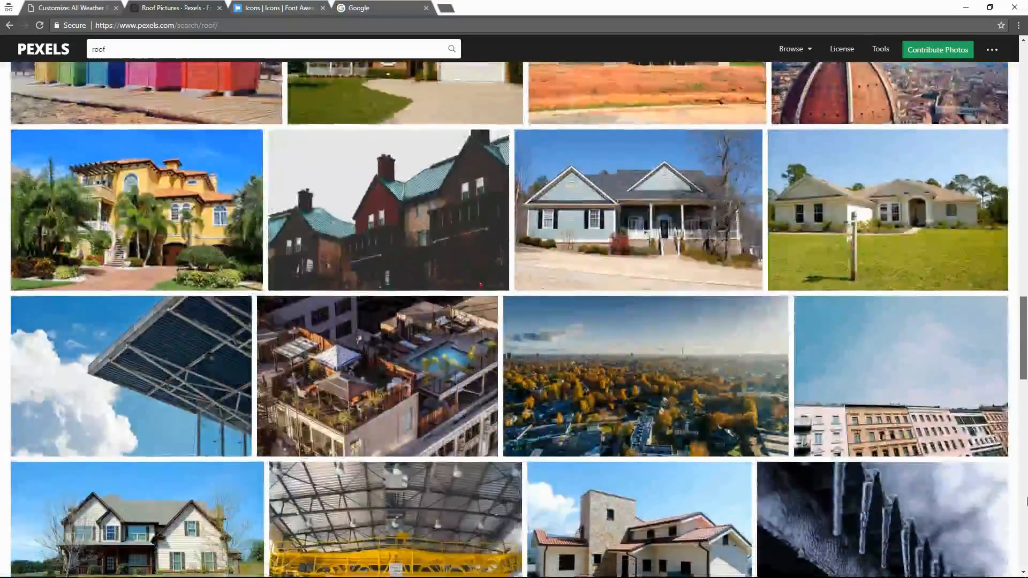
scroll(1026, 478, "down", 6)
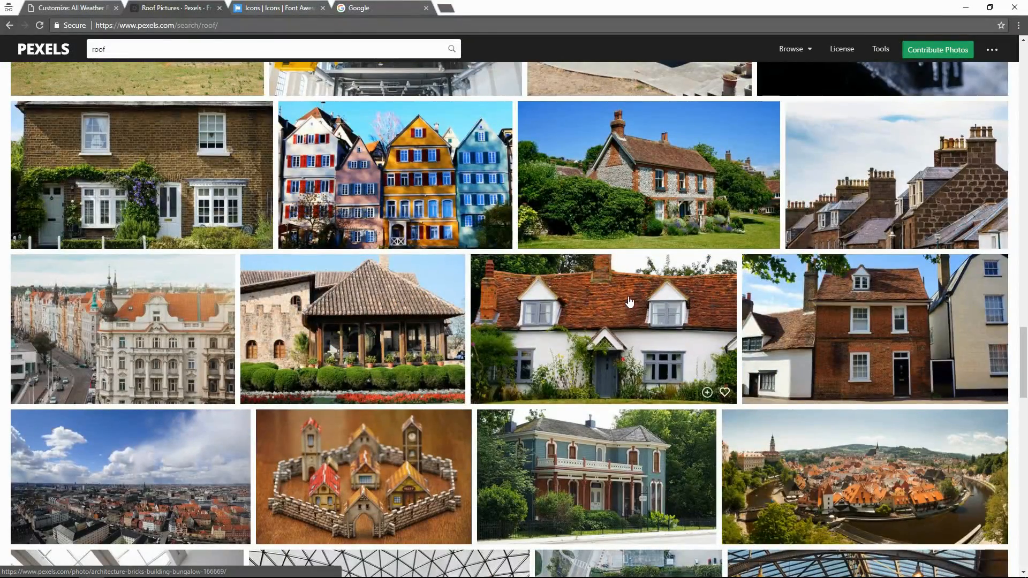
scroll(630, 302, "down", 13)
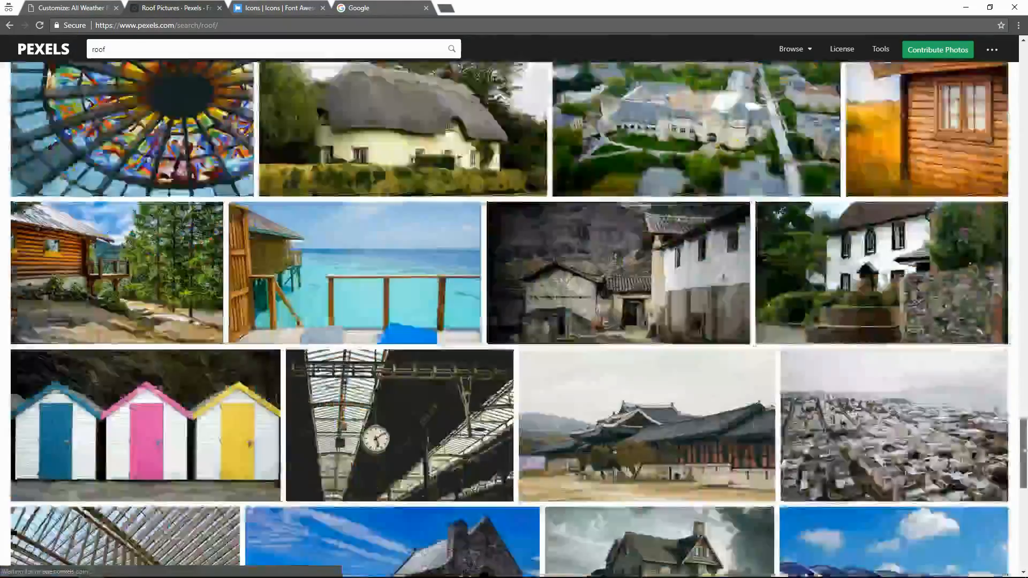
scroll(1026, 494, "down", 7)
scroll(1026, 494, "down", 2)
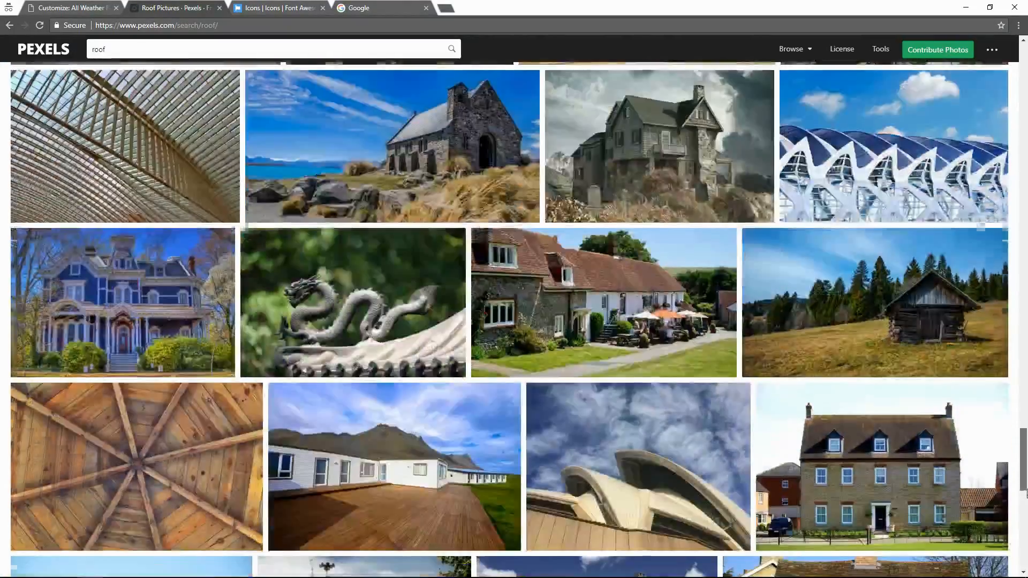
scroll(1027, 494, "down", 1)
scroll(1027, 526, "down", 5)
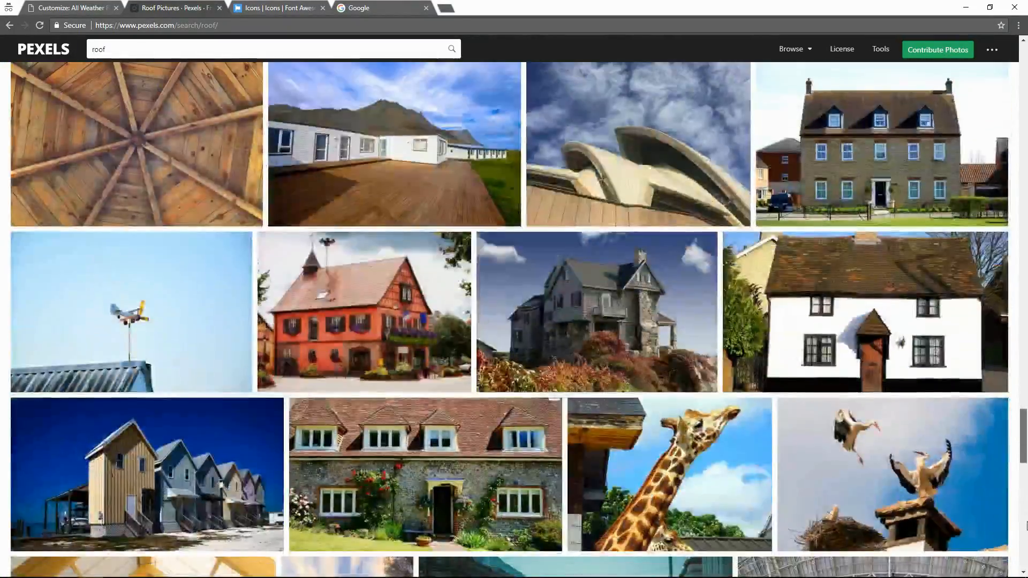
left_click_drag(1027, 522, 1022, 153)
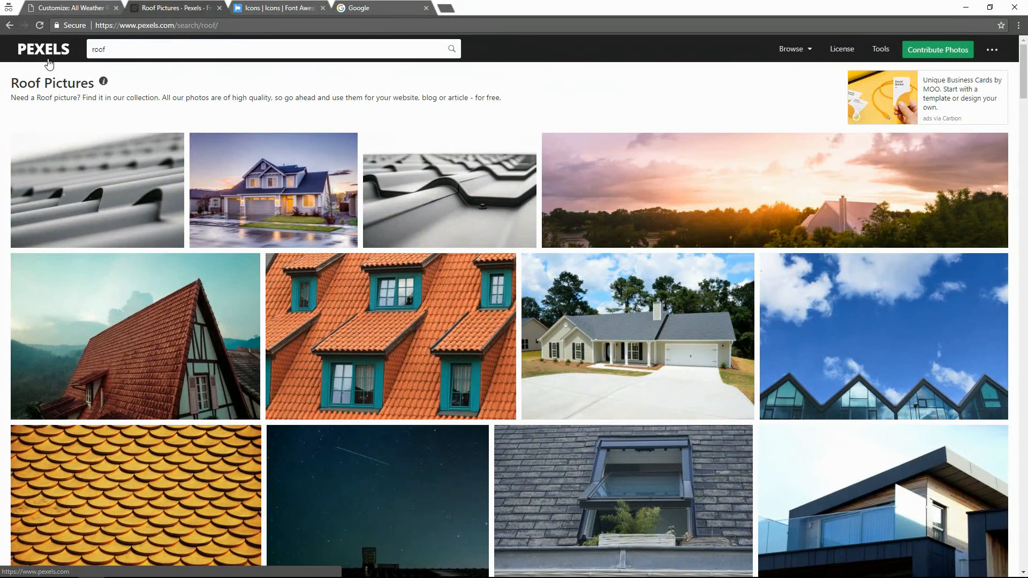
- Switch back to the WordPress customizer and set the Big Title Section's title to "All Weather Roofing"
left_click(79, 6)
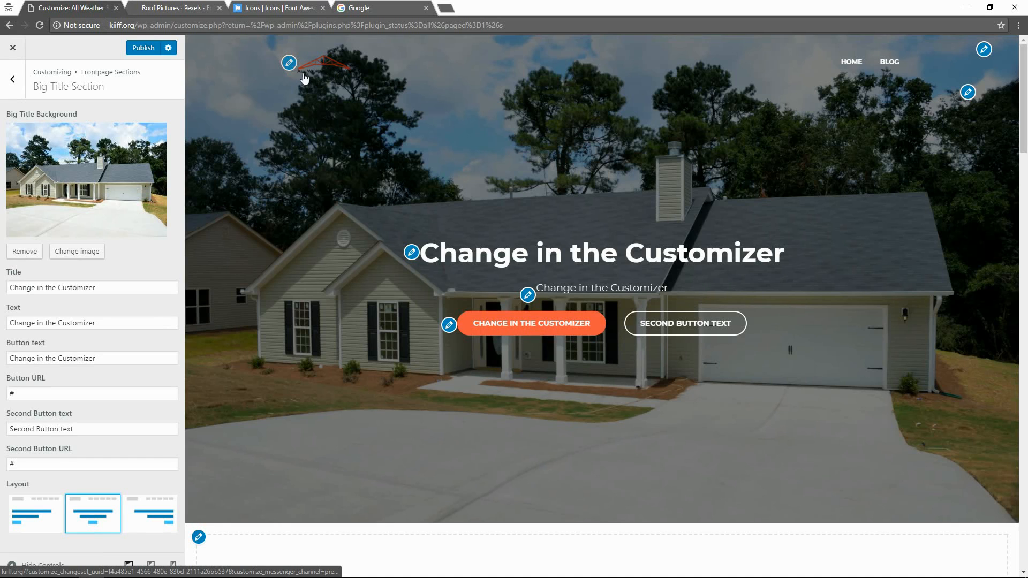
left_click(412, 251)
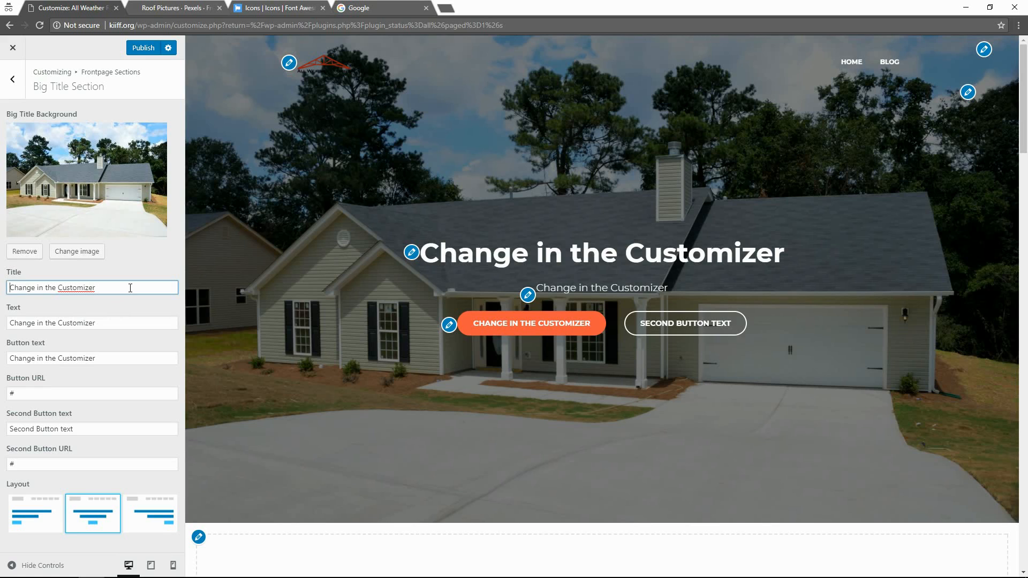
key("ctrl+a")
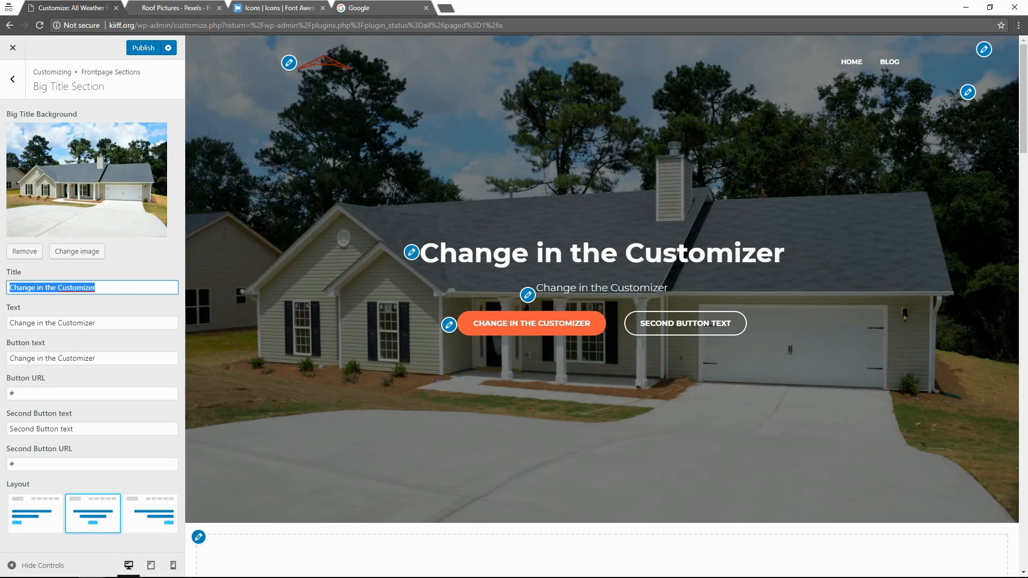
type("All We")
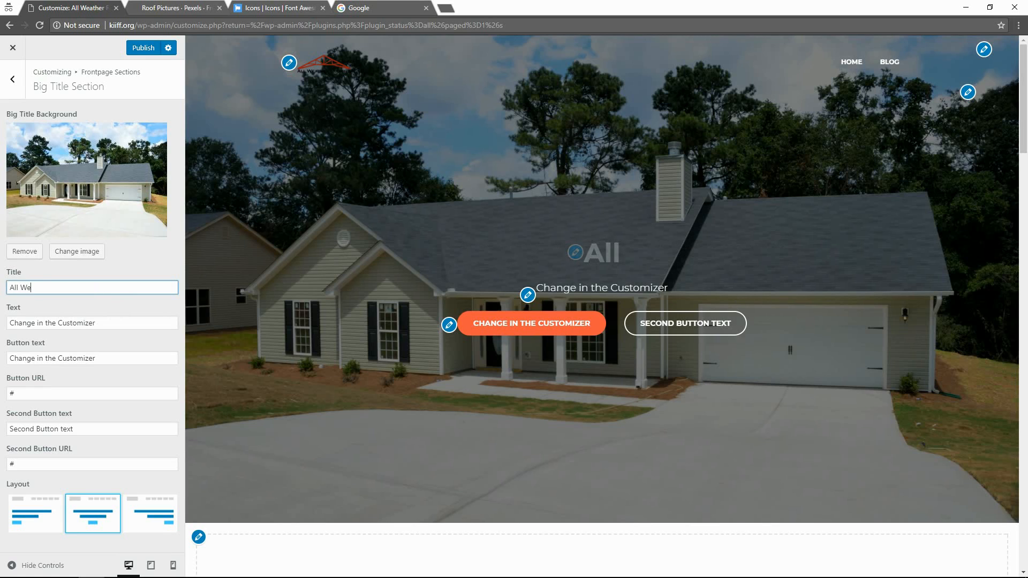
type("ather Roofing")
- Set the text beneath the banner title to "For any season, we have got you covered"
key("Tab")
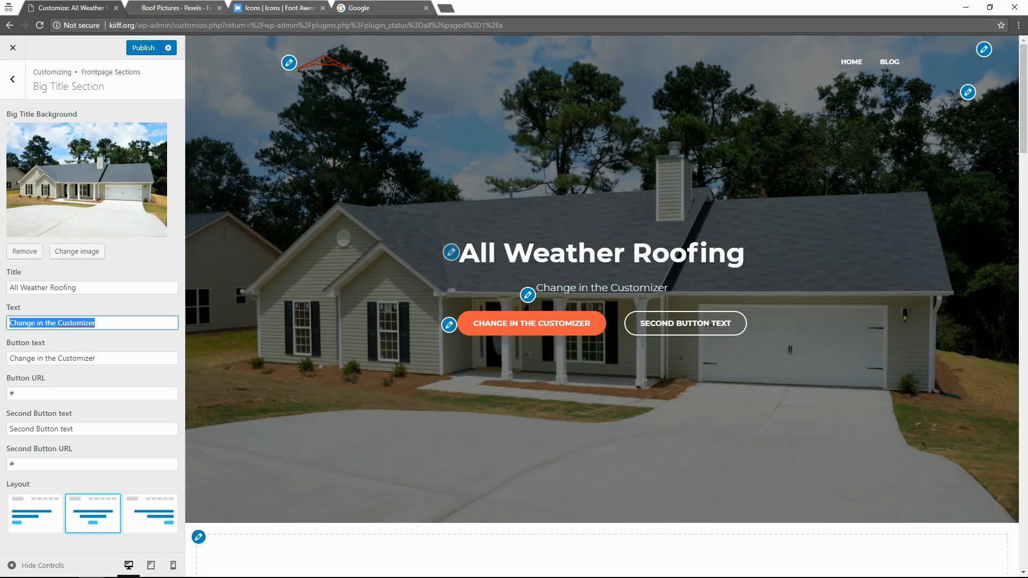
type("Roo")
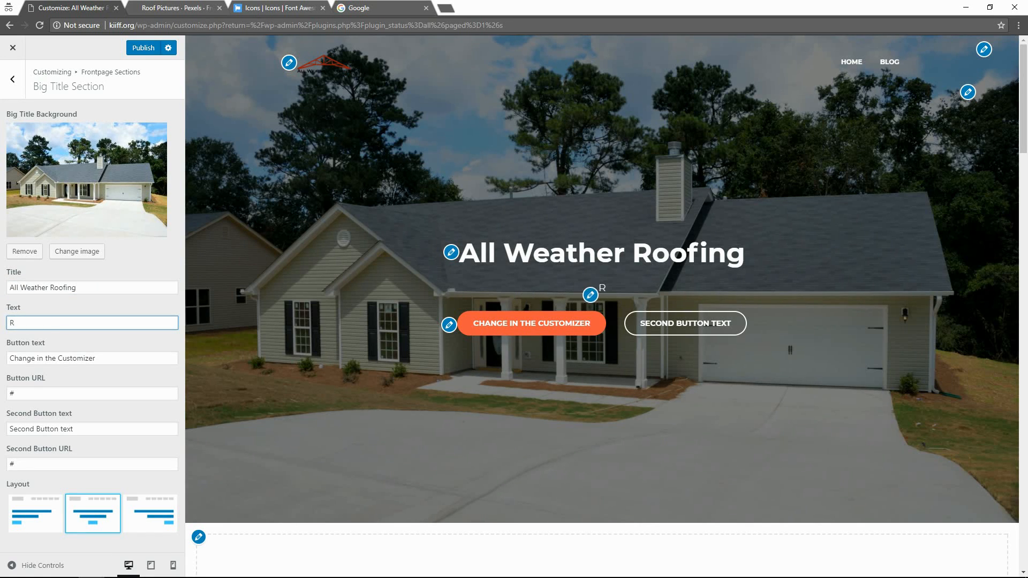
key("BackSpace")
type("For any season, weve g")
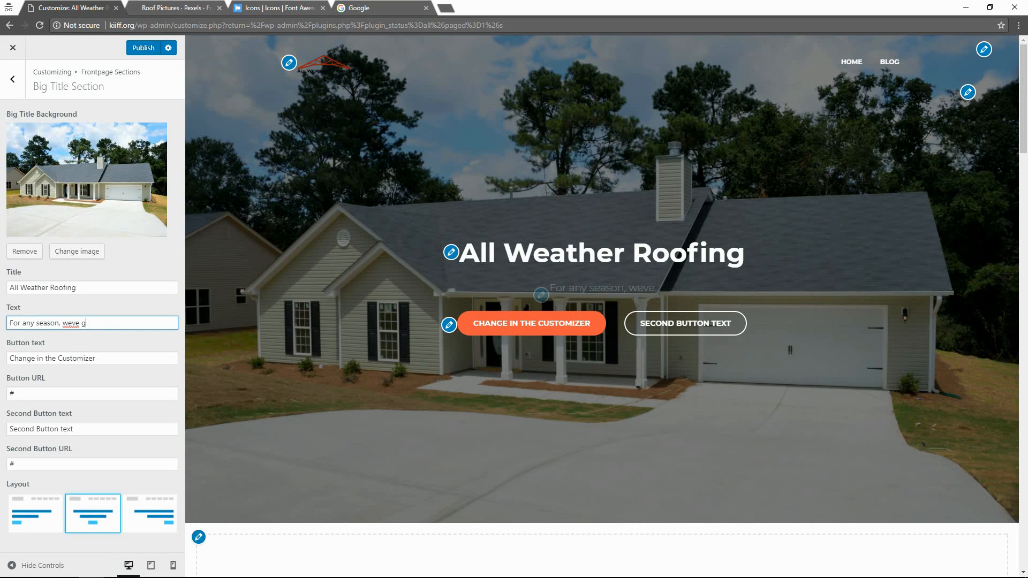
type("ove got you")
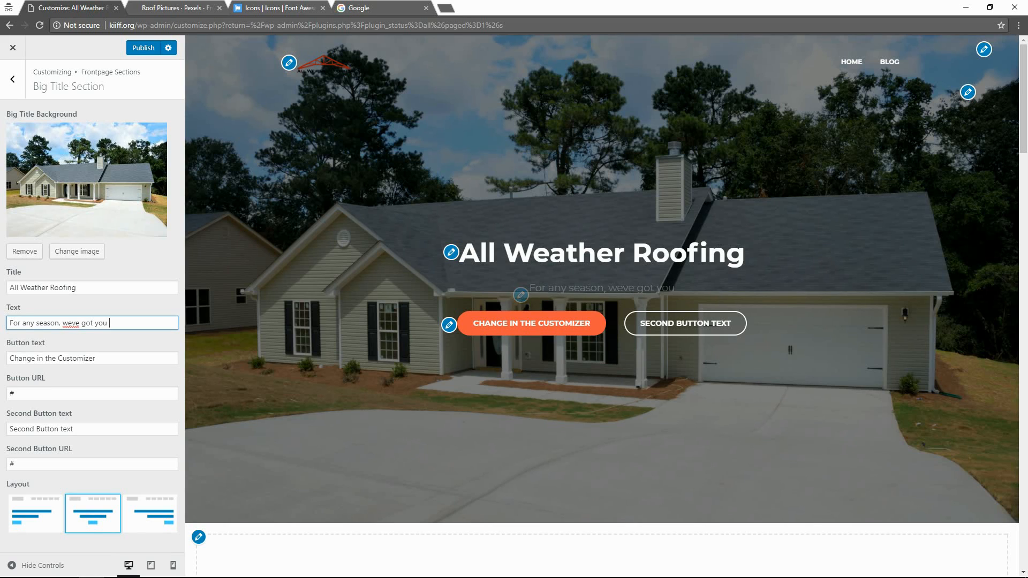
type(" covered")
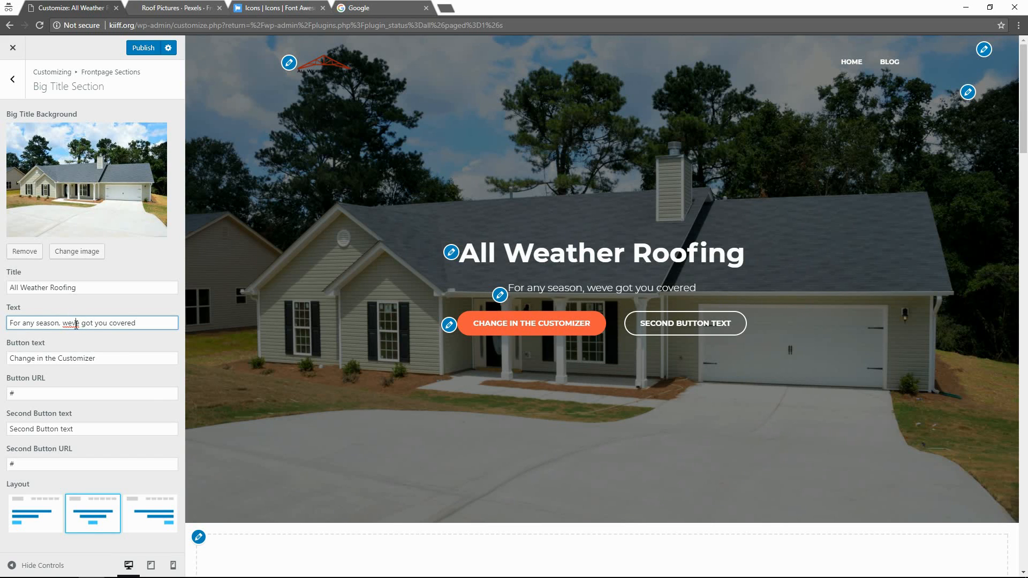
key("BackSpace")
key("BackSpace")
type("have")
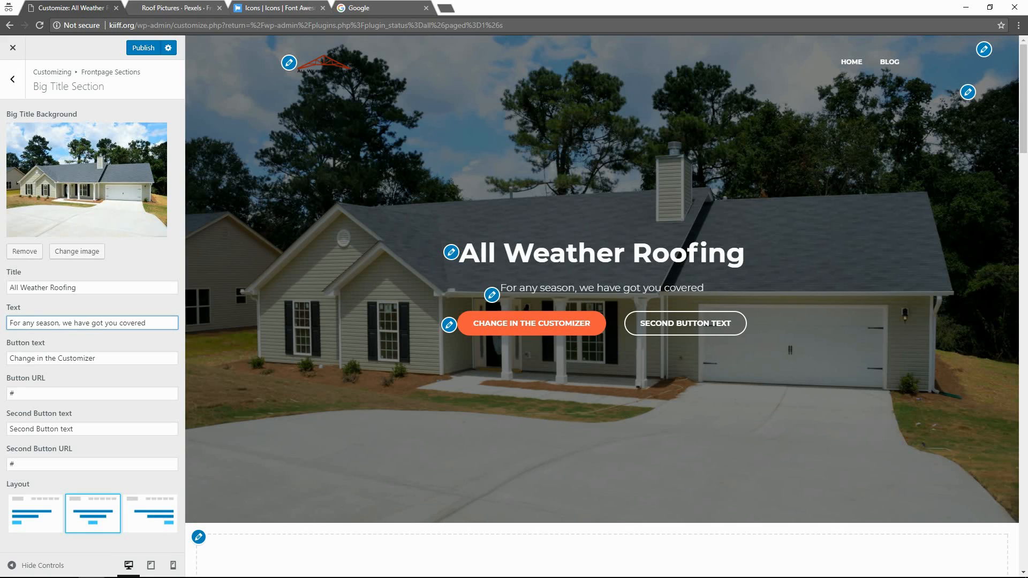
key("F10")
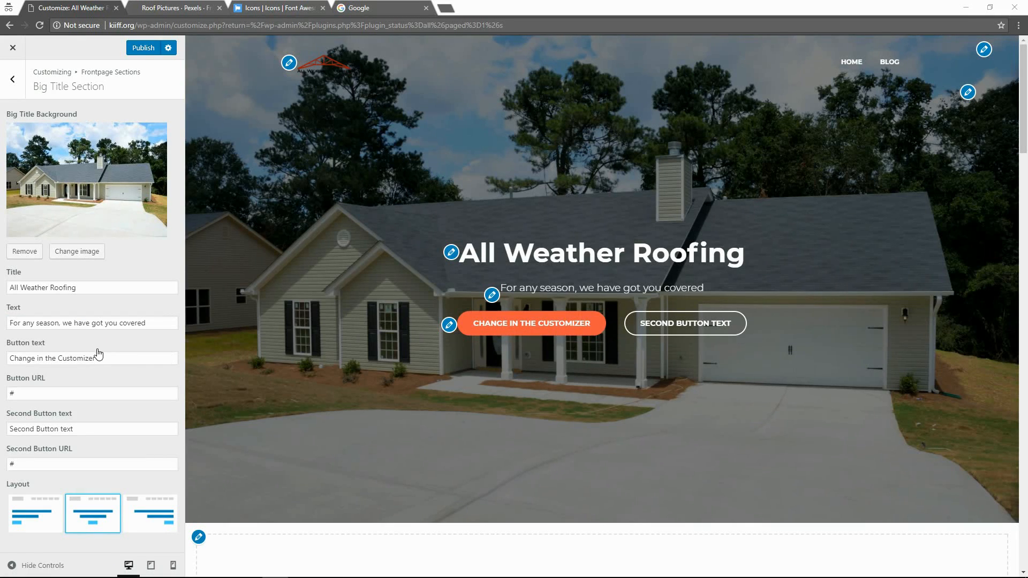
- Clear the text of both the first and second buttons in the Big Title Section
left_click_drag(124, 358, 11, 358)
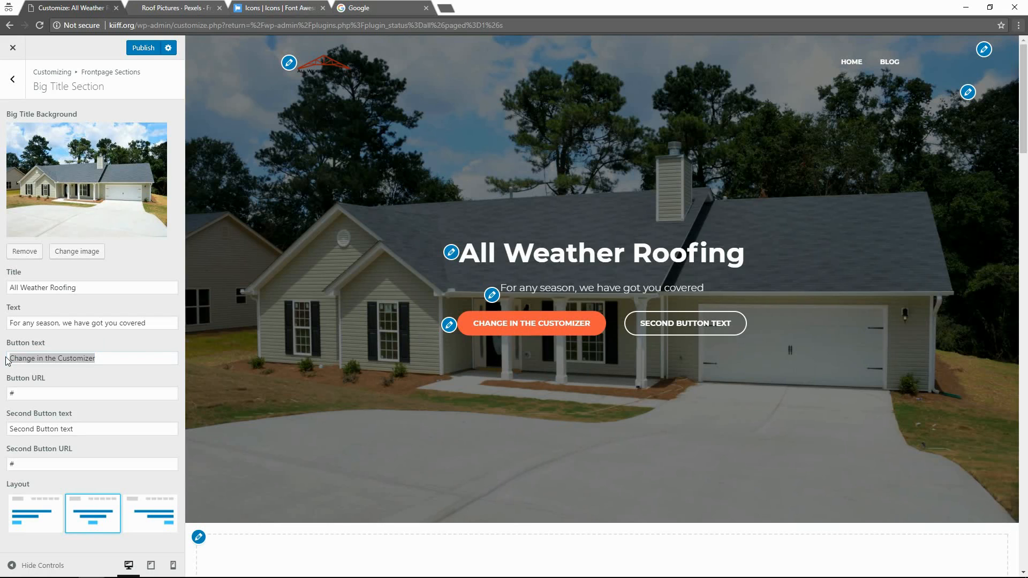
left_click(107, 358)
key("ctrl+a")
key("BackSpace")
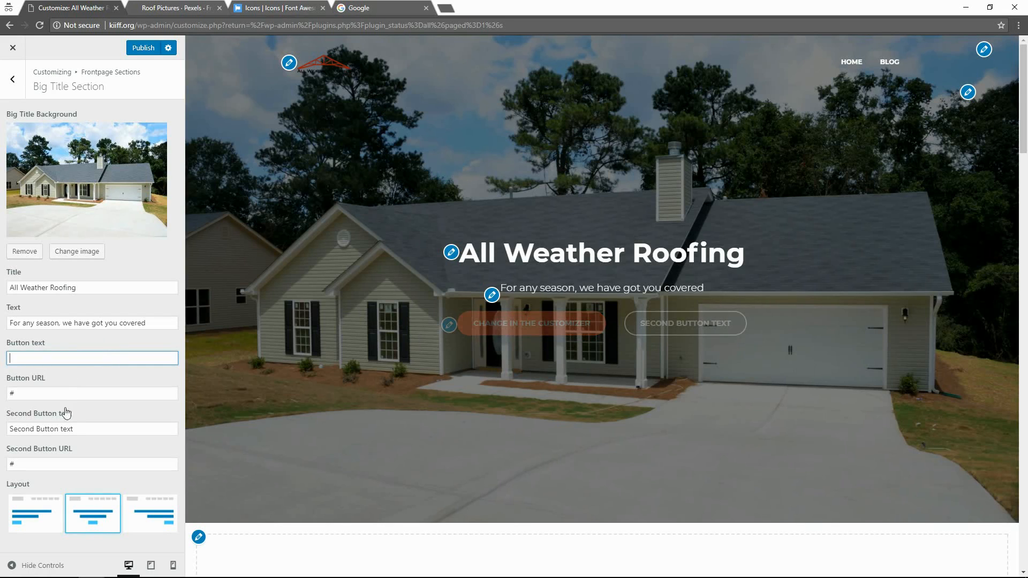
left_click(76, 429)
key("ctrl+a")
key("BackSpace")
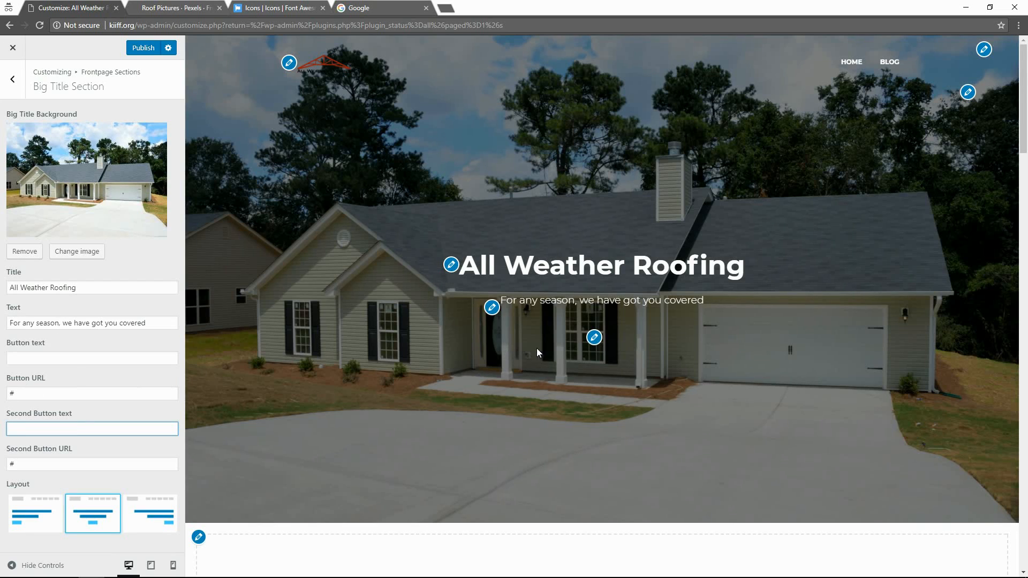
key("alt")
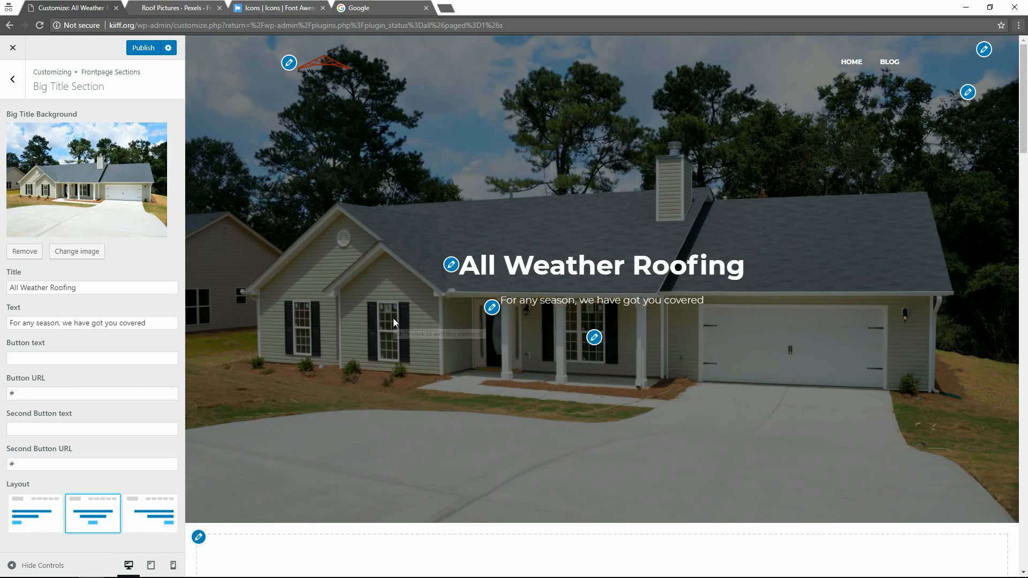
- Set the first banner button's text to "Contact Us"
left_click(67, 359)
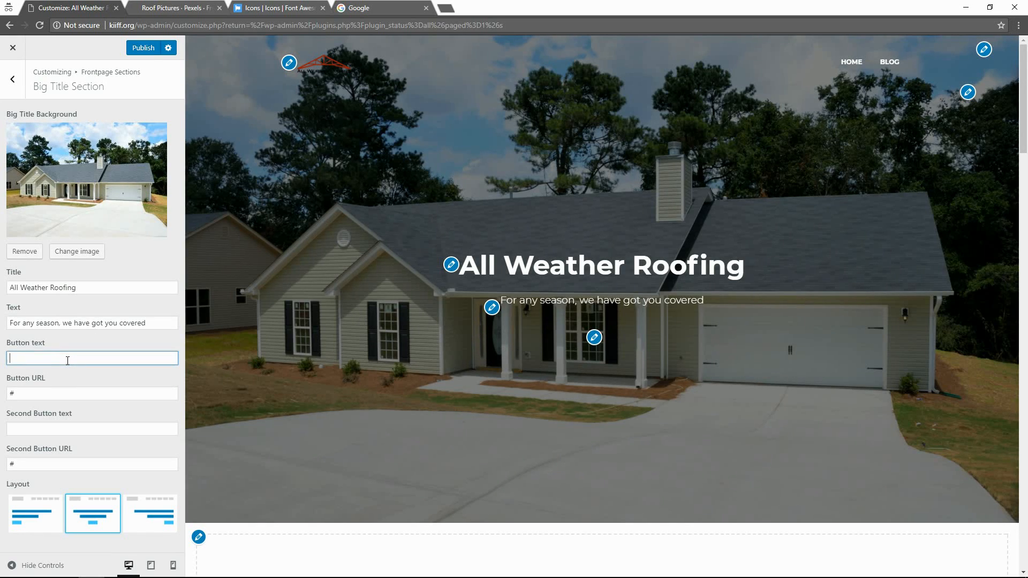
key("alt")
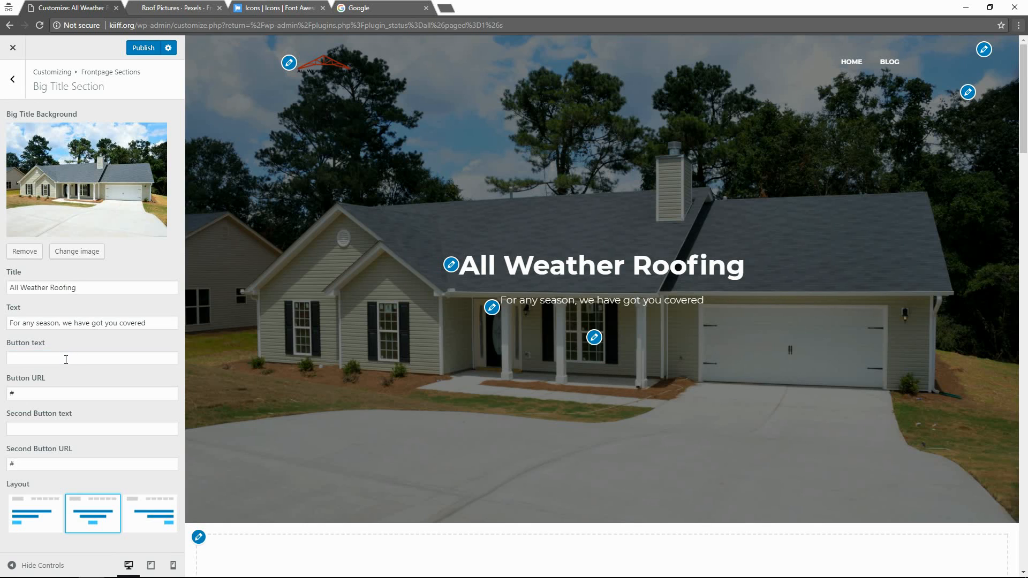
left_click(66, 359)
type("Contact Us")
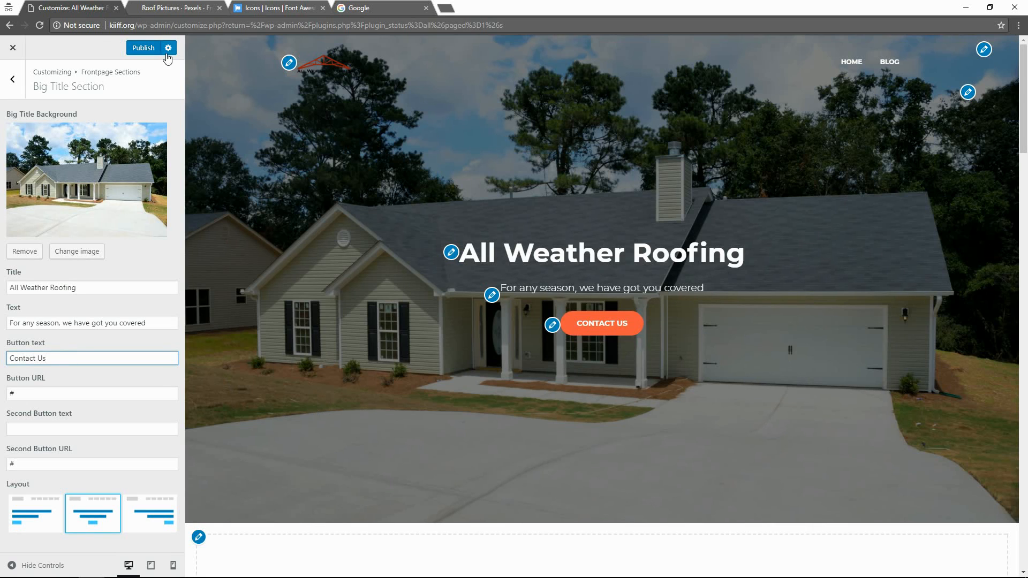
key("alt")
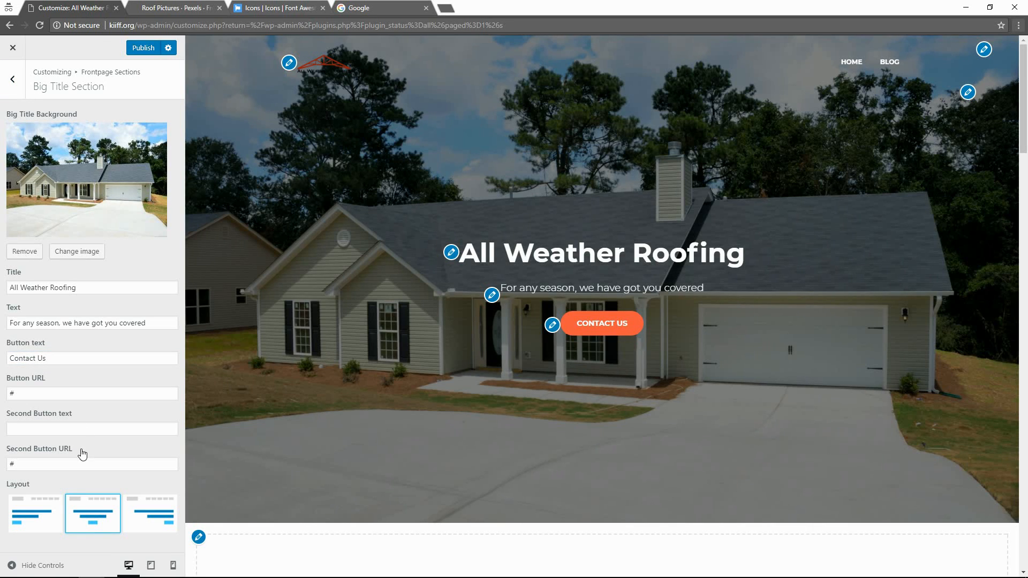
- Return to the Frontpage Sections list and look over the features, about and team sections in the homepage preview
left_click(13, 80)
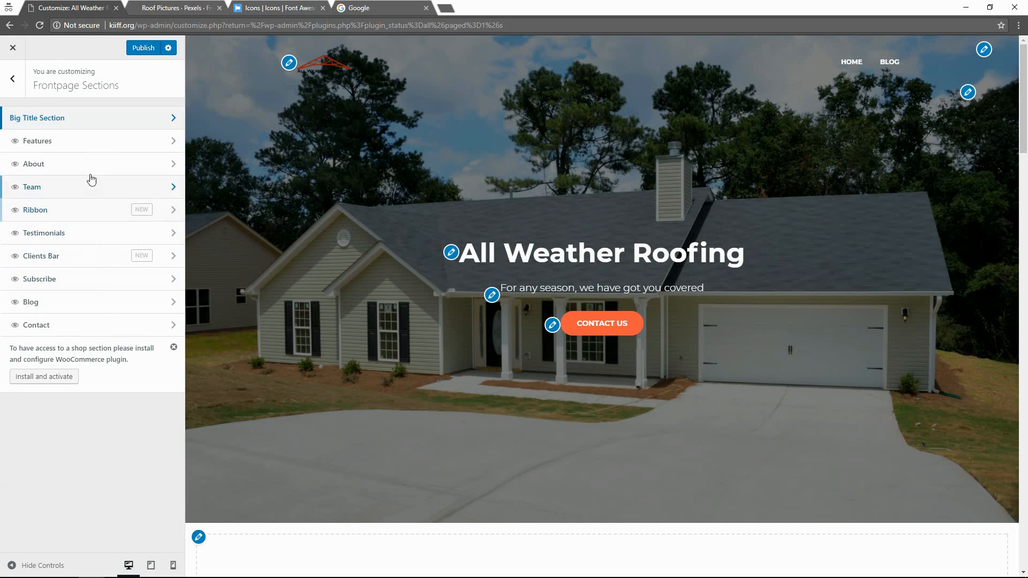
scroll(760, 415, "down", 8)
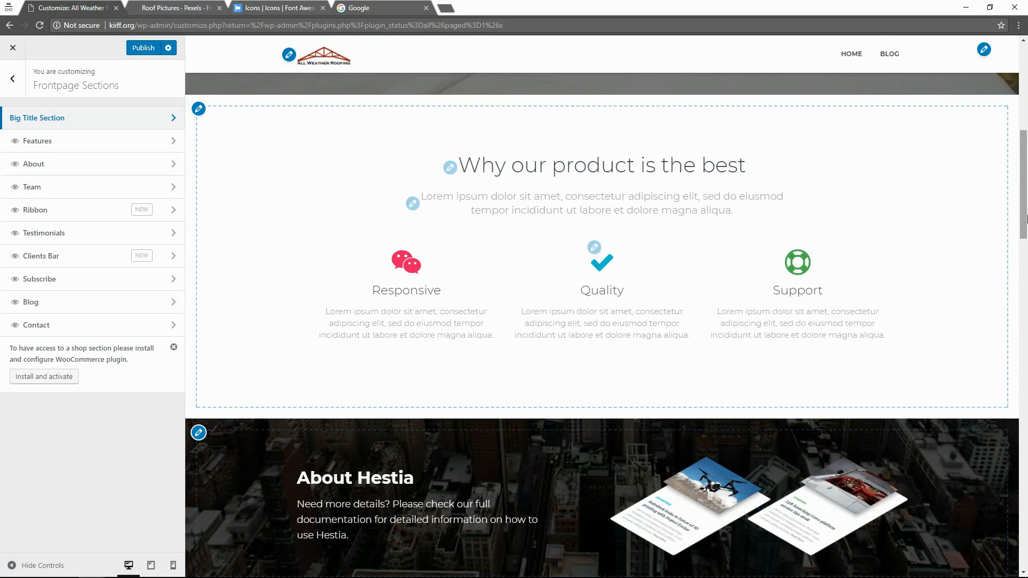
mouse_move(1023, 220)
left_mouse_down()
mouse_move(1023, 339)
mouse_move(1023, 271)
mouse_move(1026, 321)
left_mouse_up()
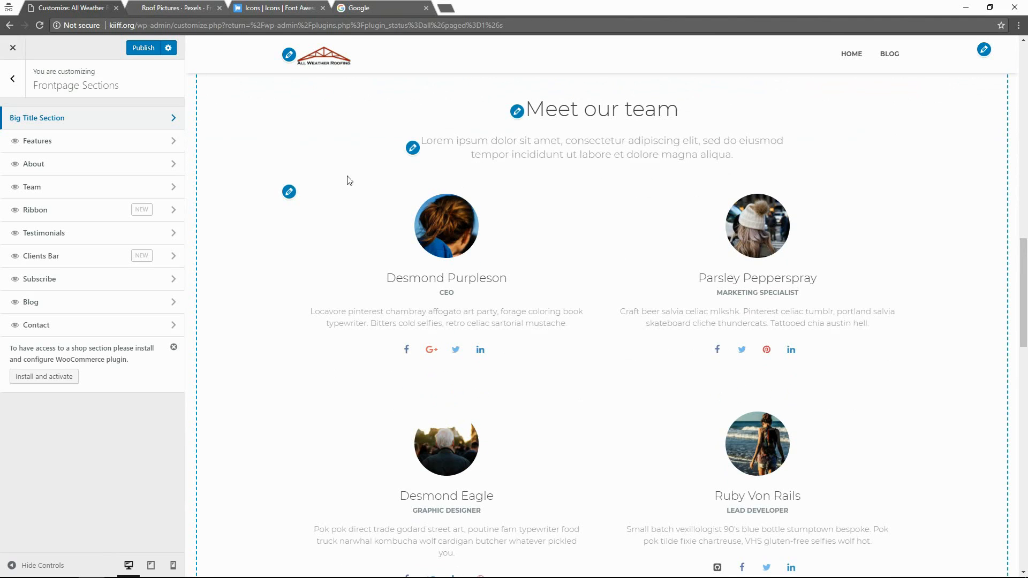
- Disable the About section of the homepage and return to the Frontpage Sections list
scroll(724, 394, "up", 10)
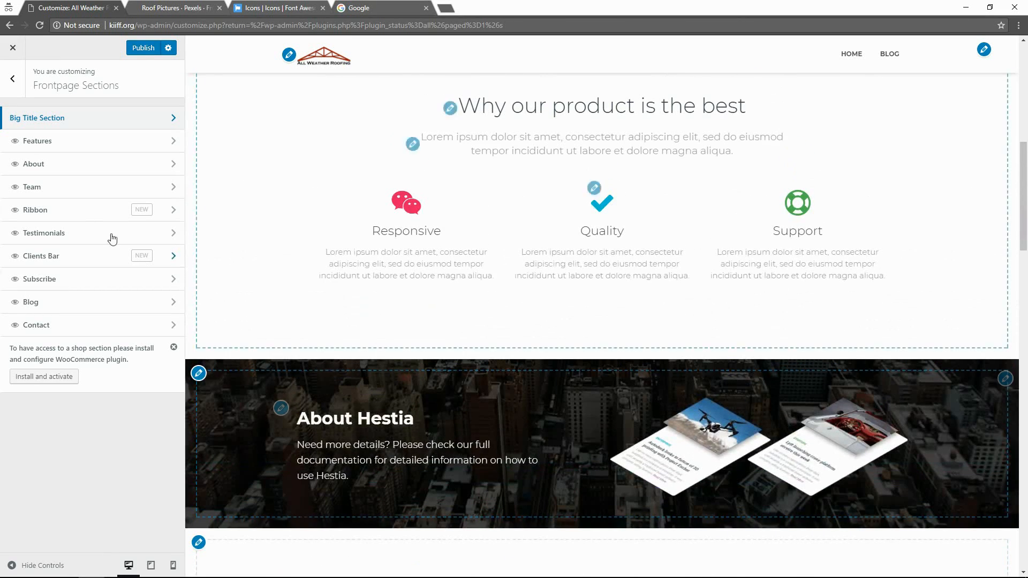
left_click(106, 165)
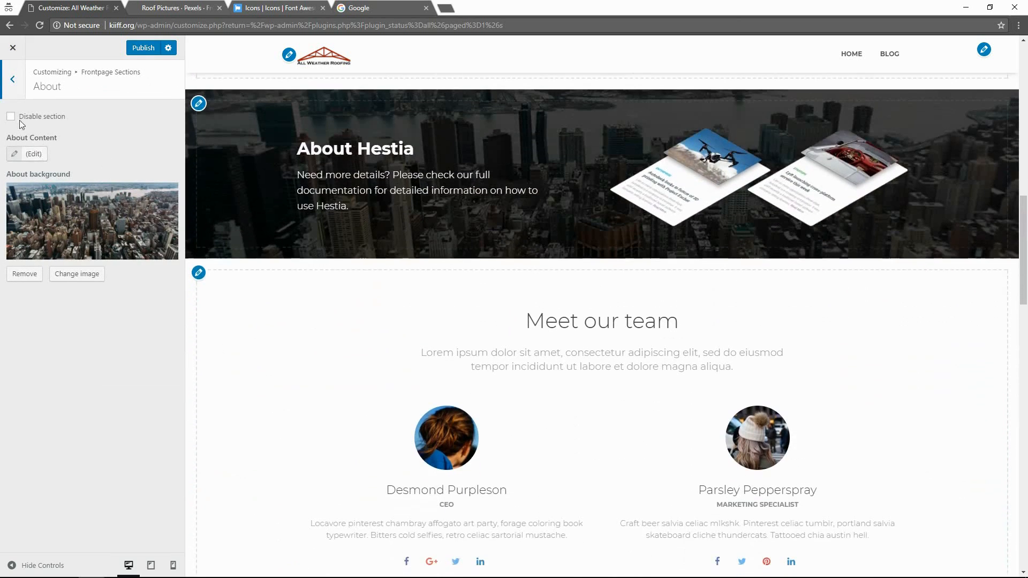
left_click(10, 117)
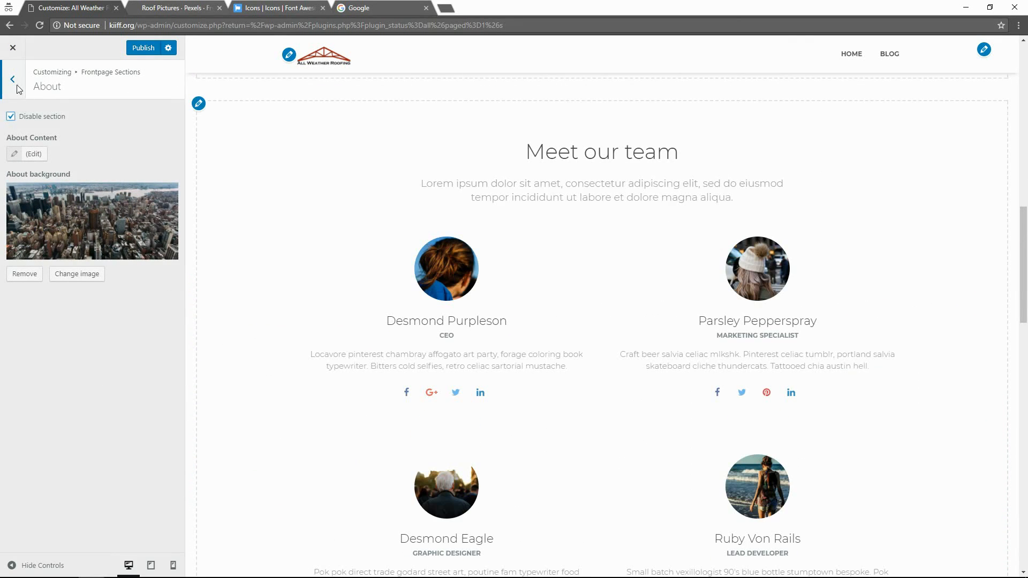
left_click(17, 88)
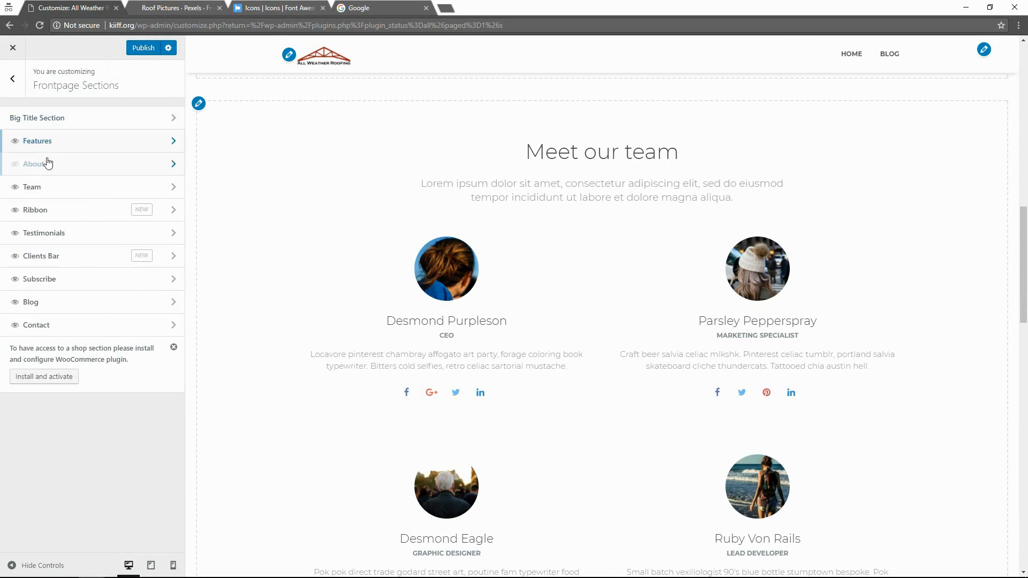
- Disable the Team section of the homepage and return to the Frontpage Sections list
left_click(53, 188)
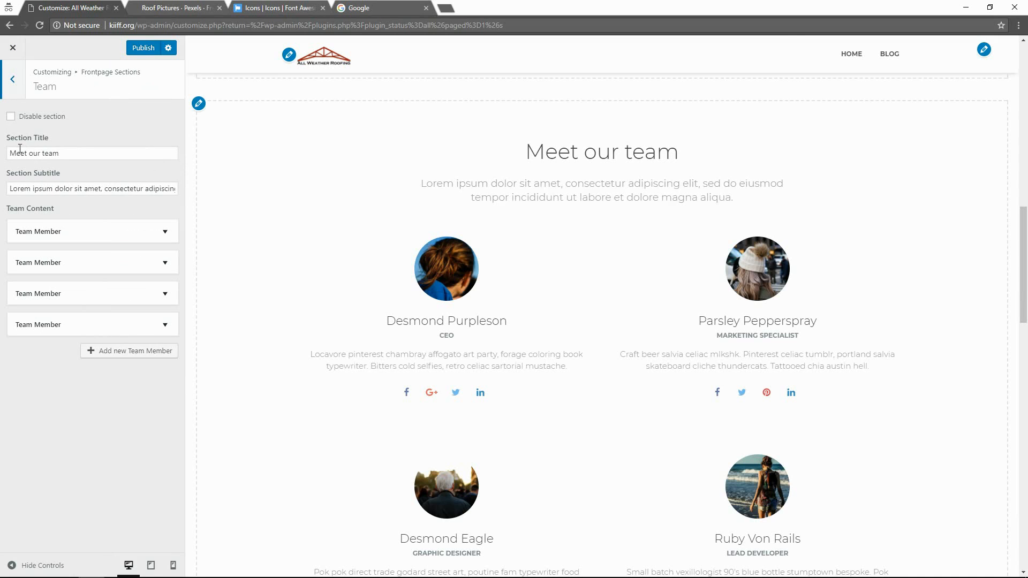
left_click(16, 120)
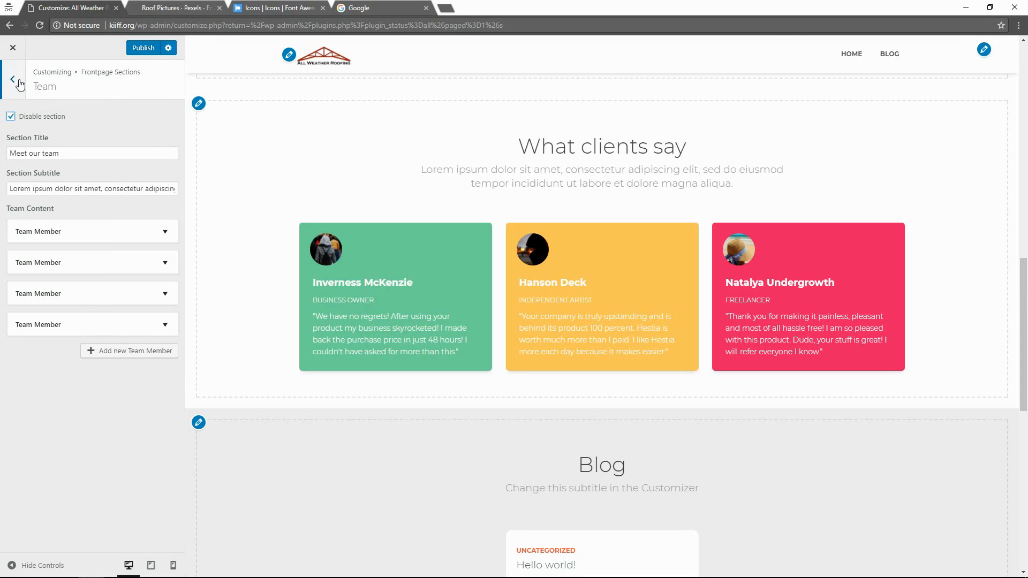
left_click(12, 79)
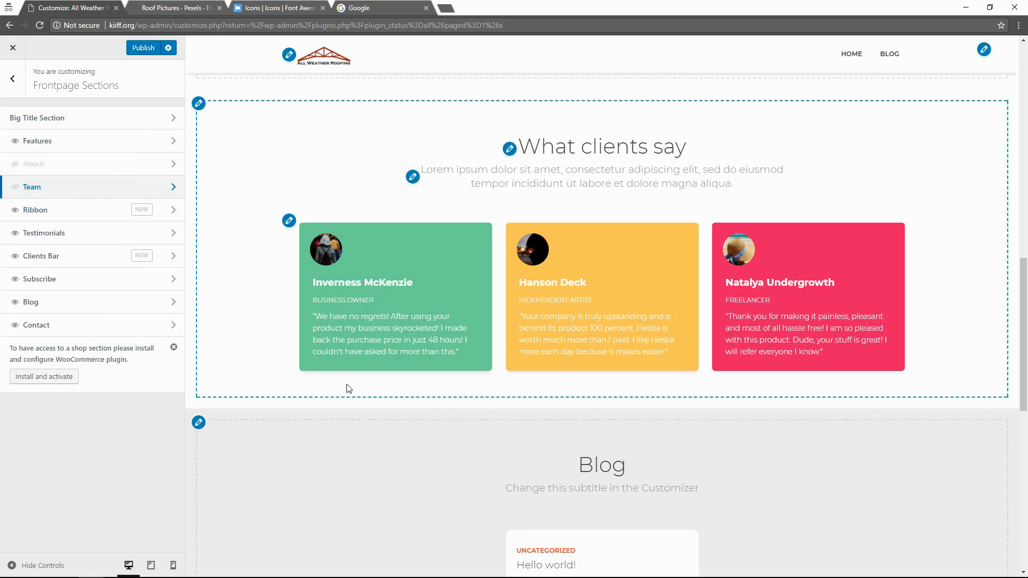
- Check the settings of the Ribbon, Clients Bar, Subscribe and Blog sections, including whether each one is disabled
left_click(84, 211)
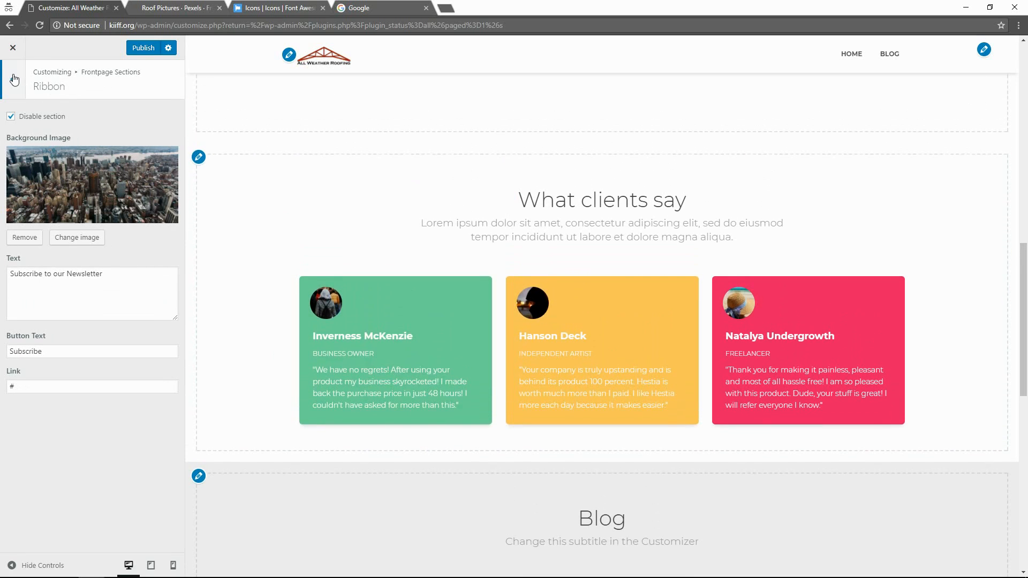
left_click(12, 82)
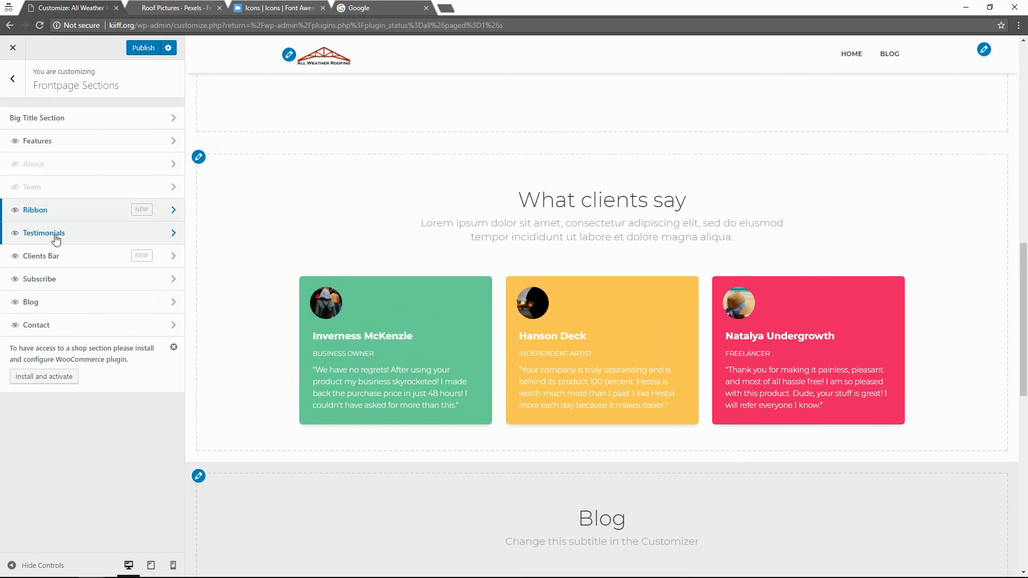
left_click(79, 259)
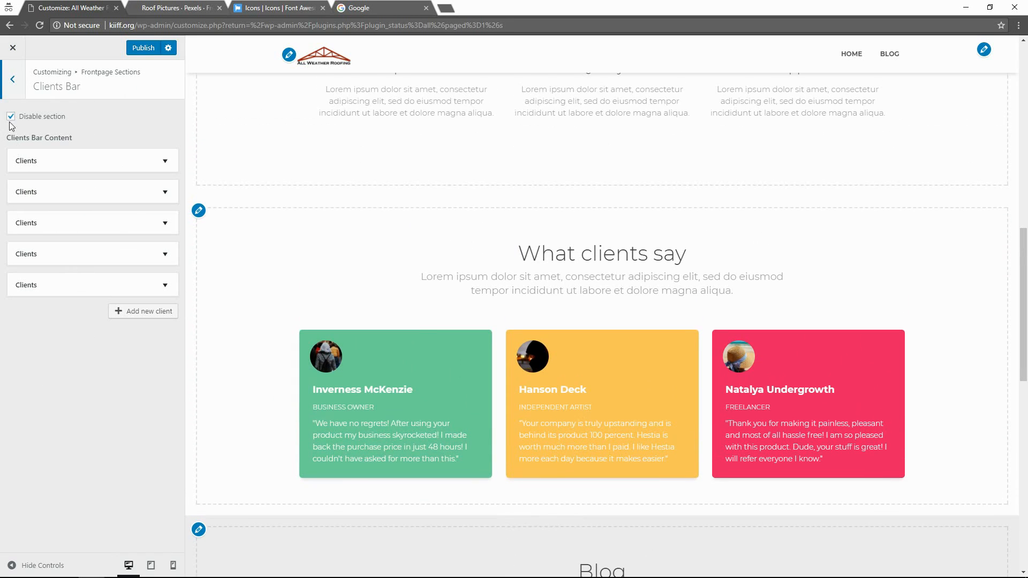
left_click(3, 78)
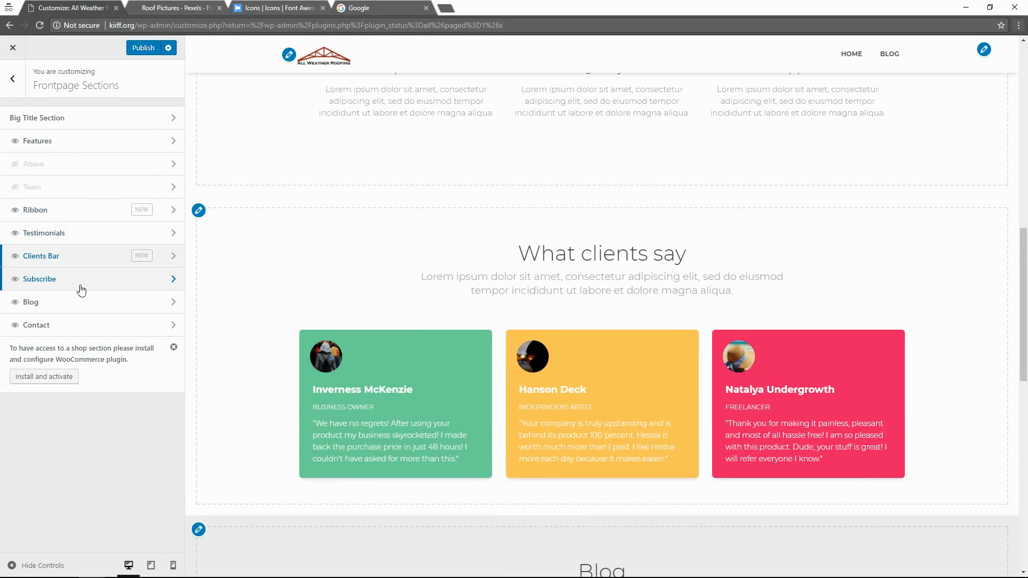
left_click(78, 283)
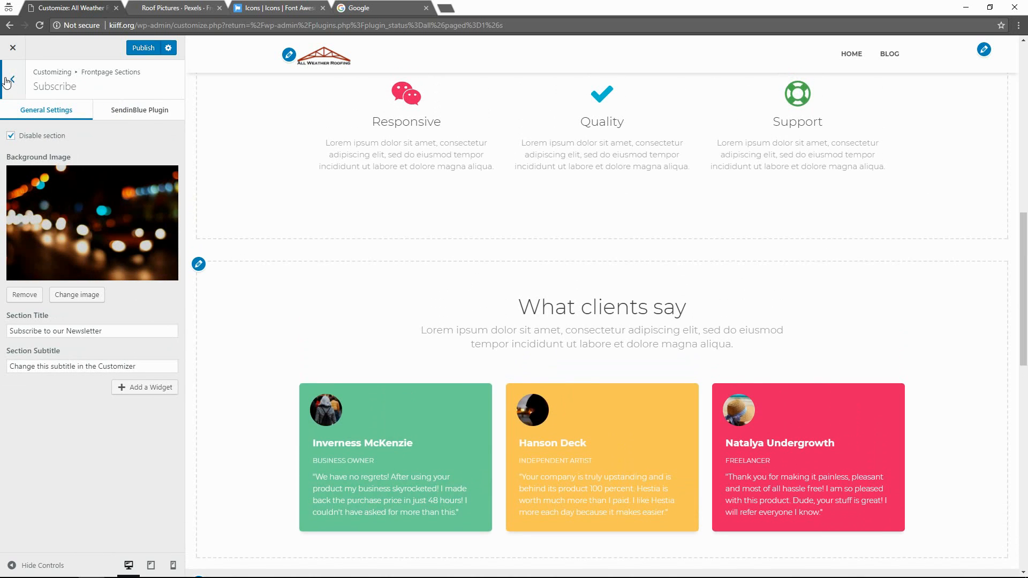
left_click(12, 79)
left_click(71, 307)
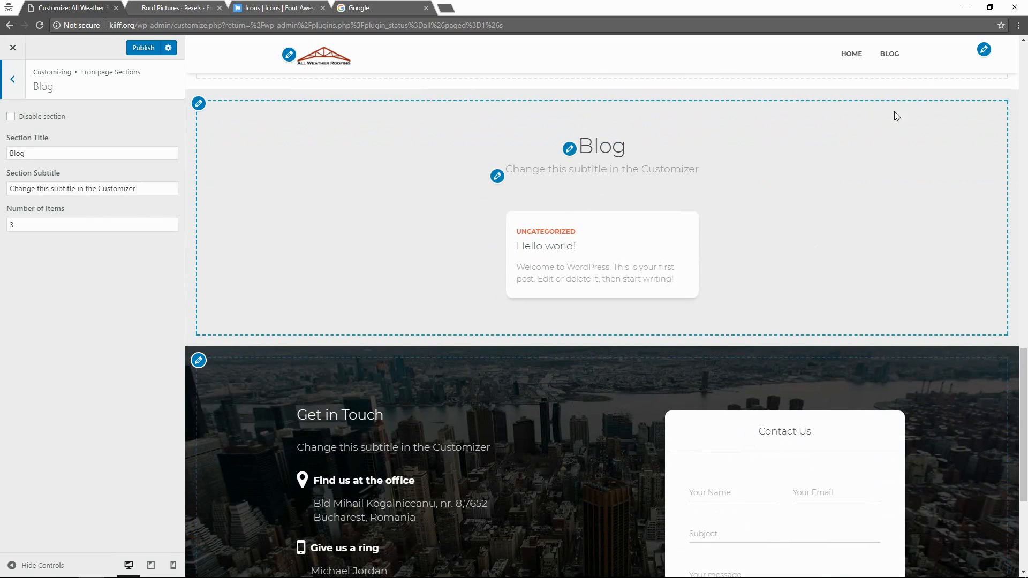
left_click(12, 80)
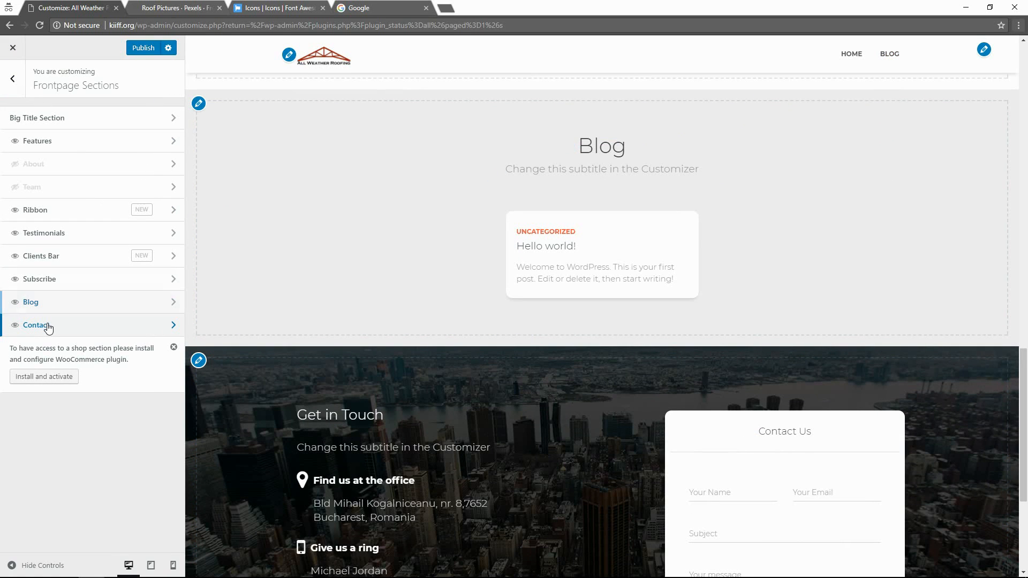
- Upload the house photo pexels-photo-259751.jpeg as the Contact section's background image and publish the changes
left_click(130, 332)
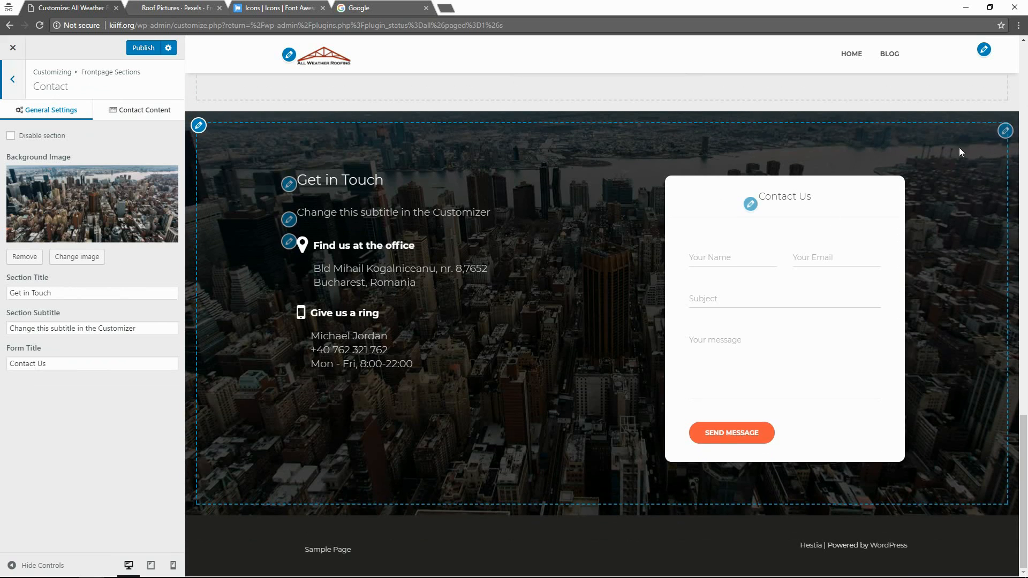
left_click(78, 258)
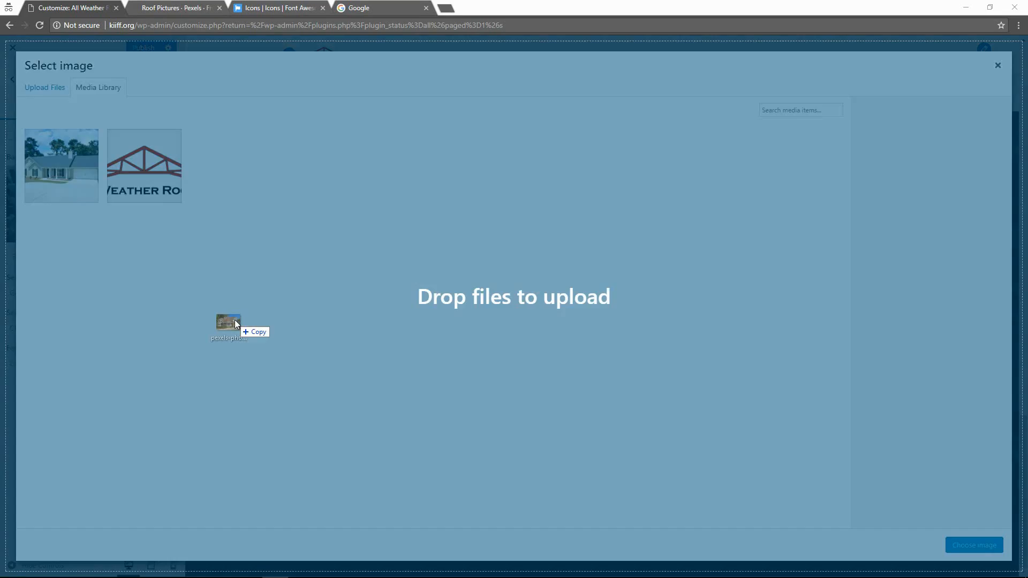
left_click_drag(223, 324, 236, 327)
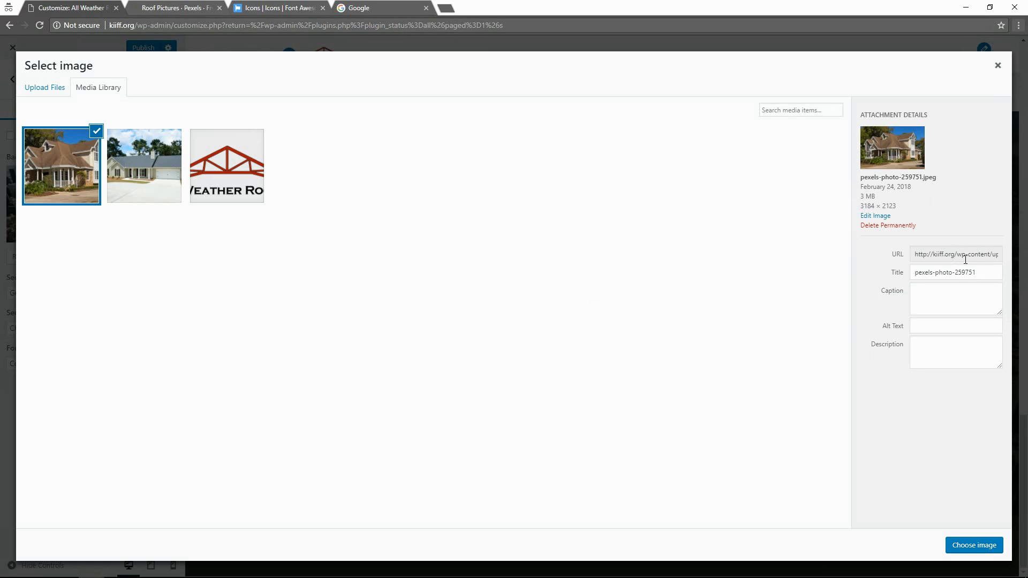
left_click(974, 548)
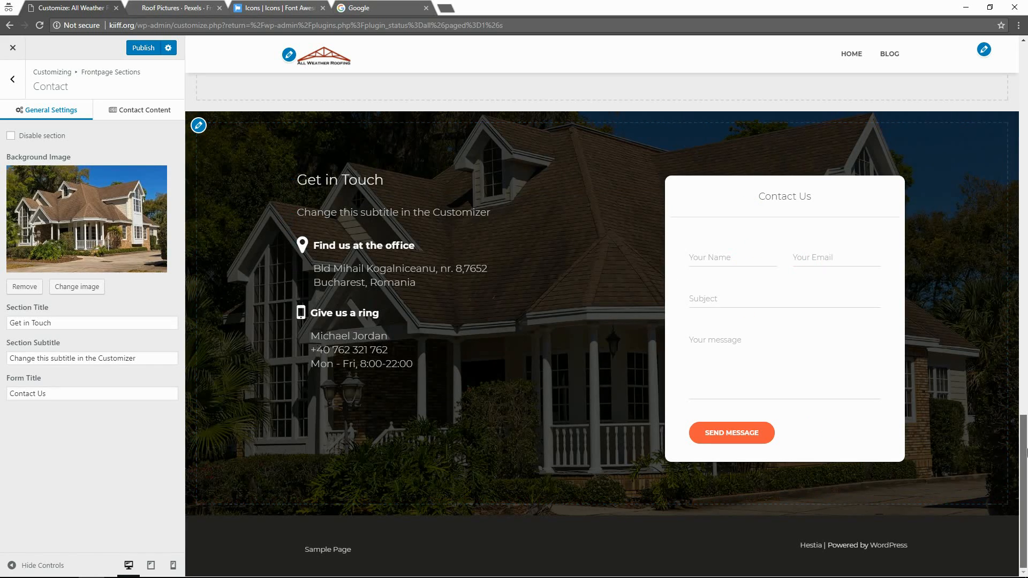
left_click_drag(1026, 453, 1024, 95)
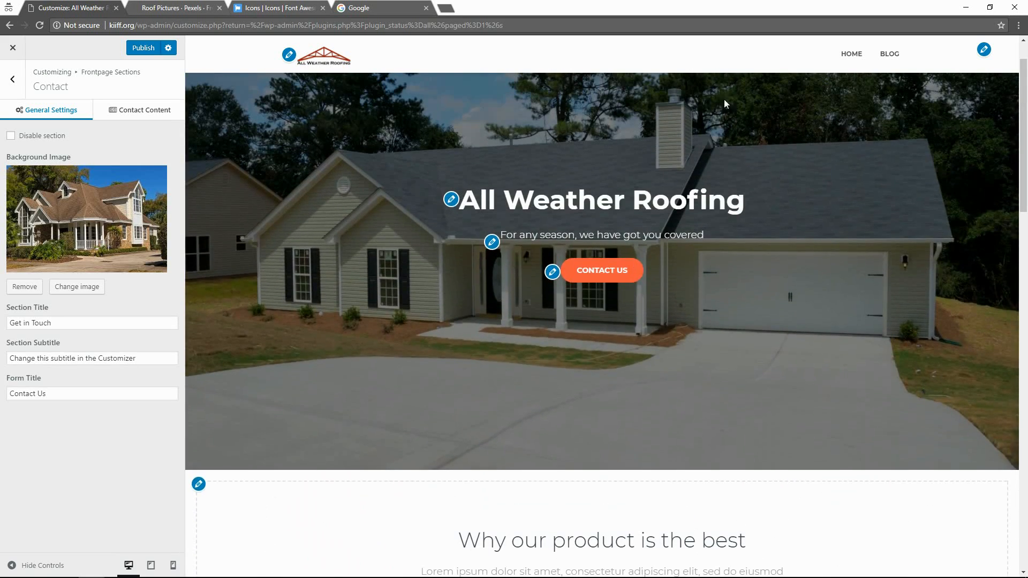
scroll(726, 104, "up", 1)
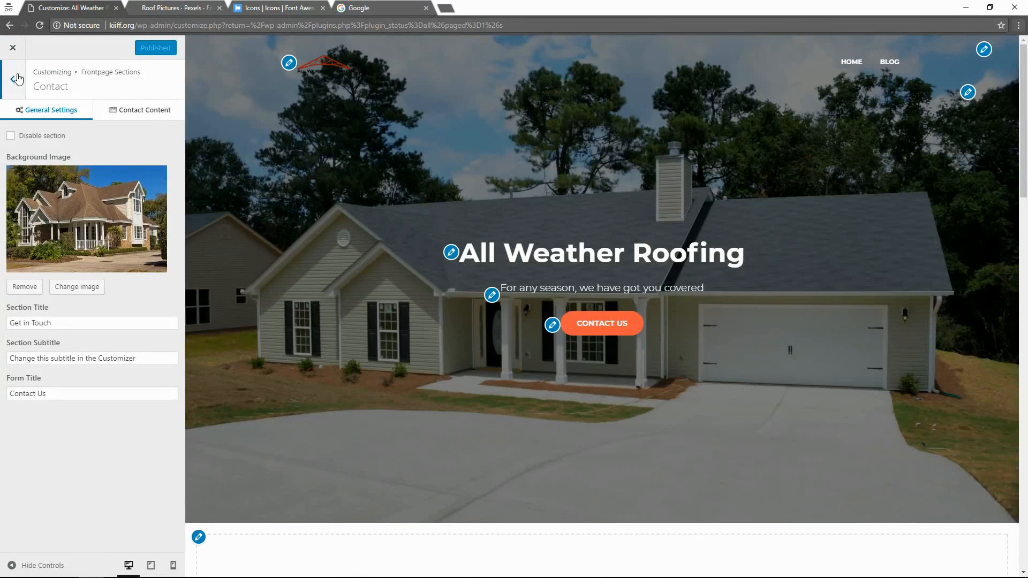
- Enable the Very Top Bar section in the Header Options
left_click(12, 79)
left_click(13, 80)
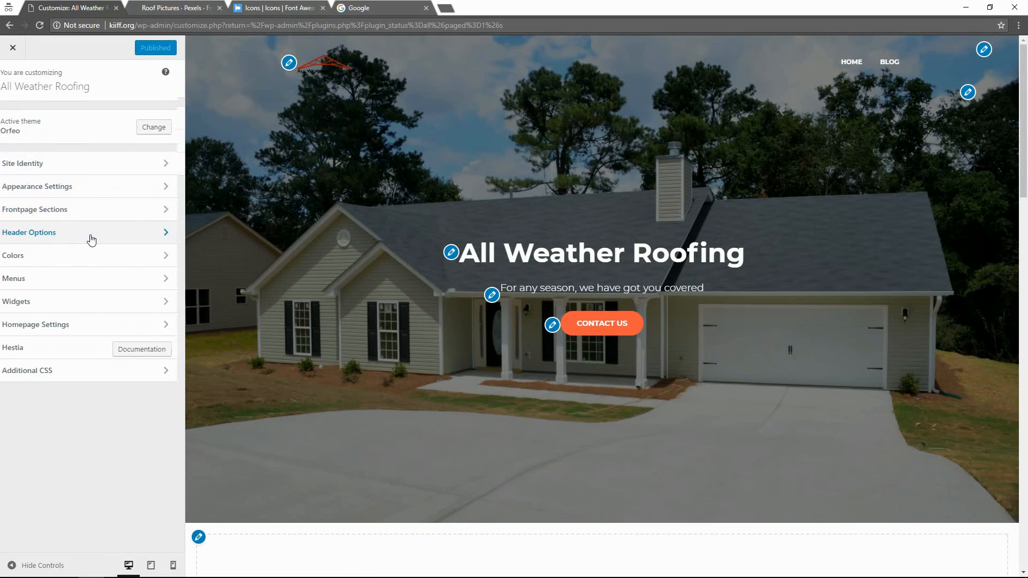
left_click(91, 238)
left_click(73, 124)
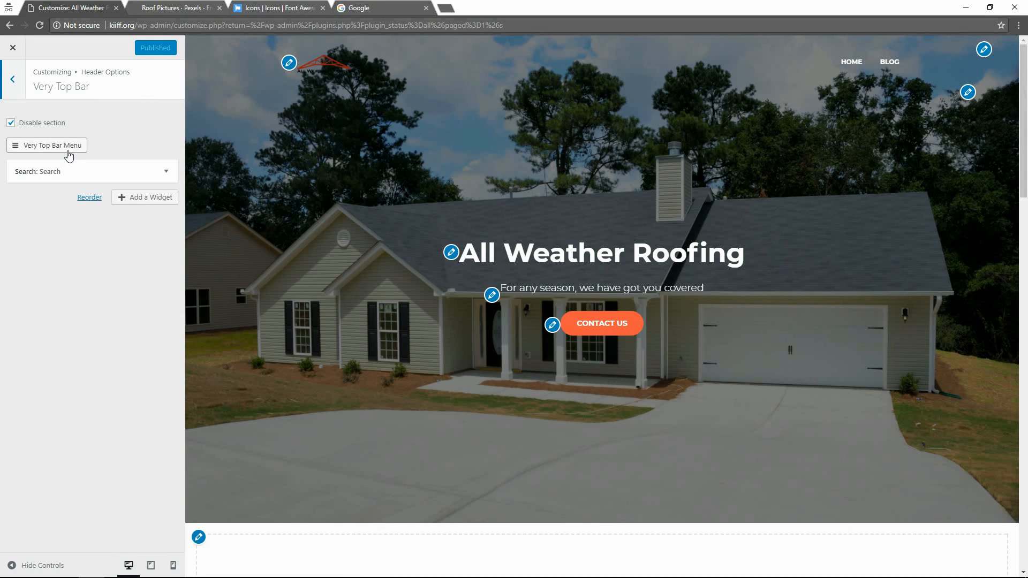
left_click(164, 175)
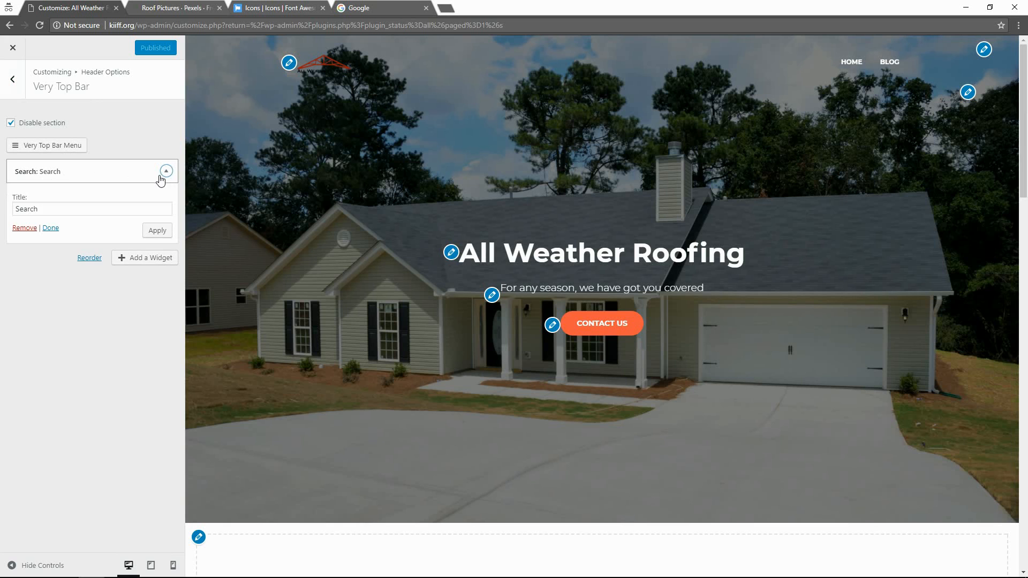
left_click(161, 174)
left_click(11, 123)
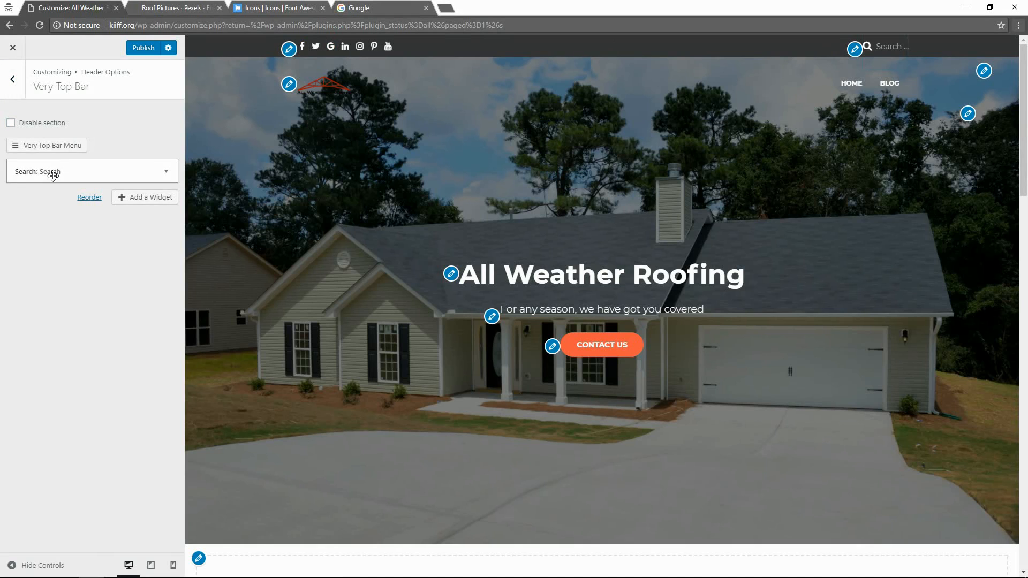
- Review the menu locations and the items of the Primary Menu and the Socials Top Menu
left_click(58, 156)
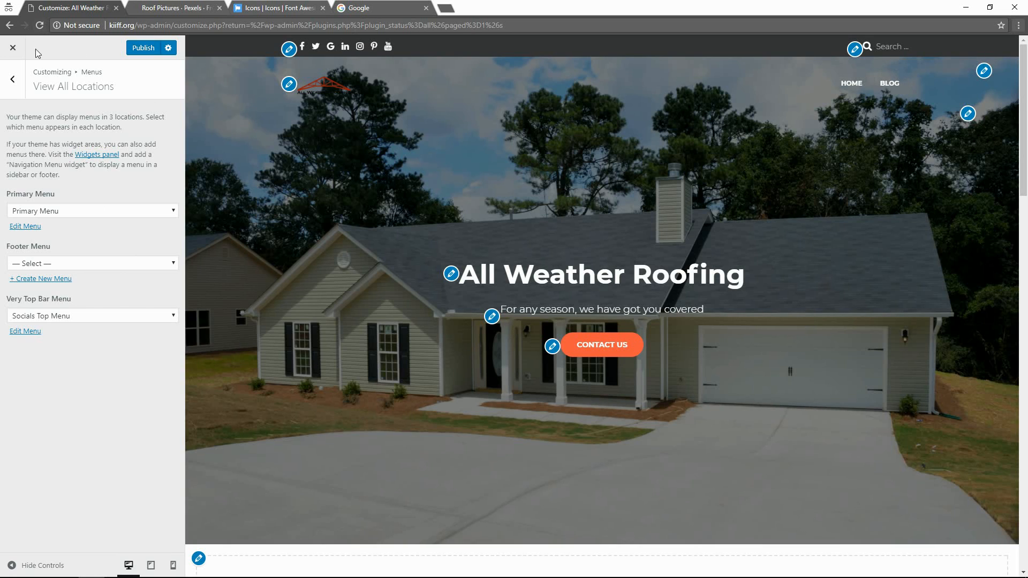
left_click(13, 85)
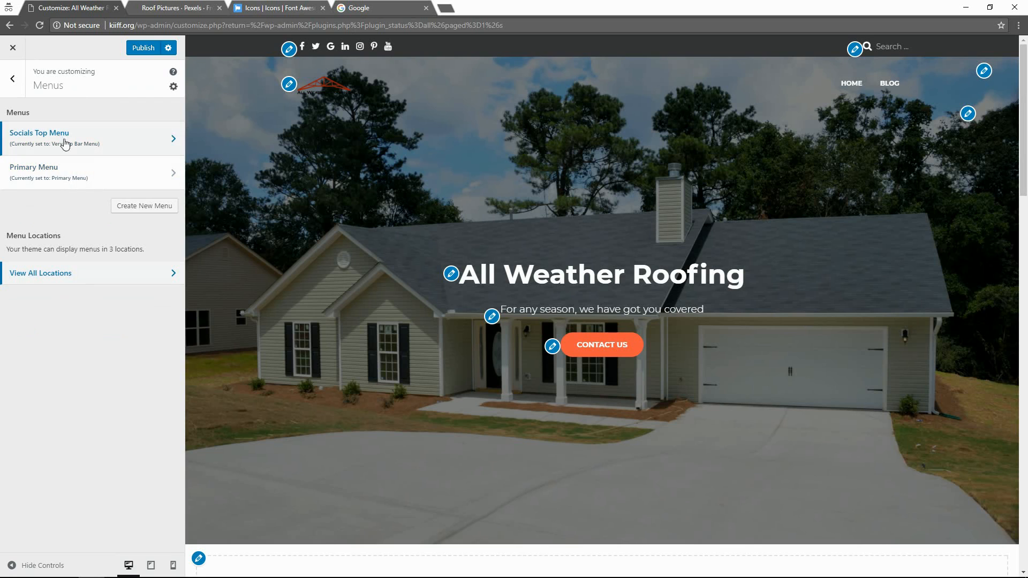
left_click(68, 174)
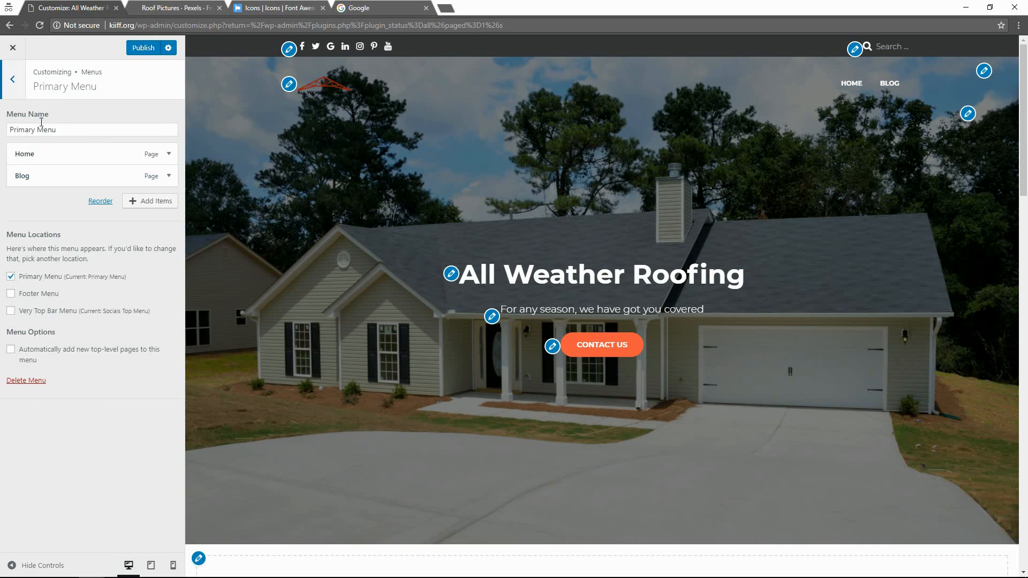
left_click(10, 81)
left_click(75, 144)
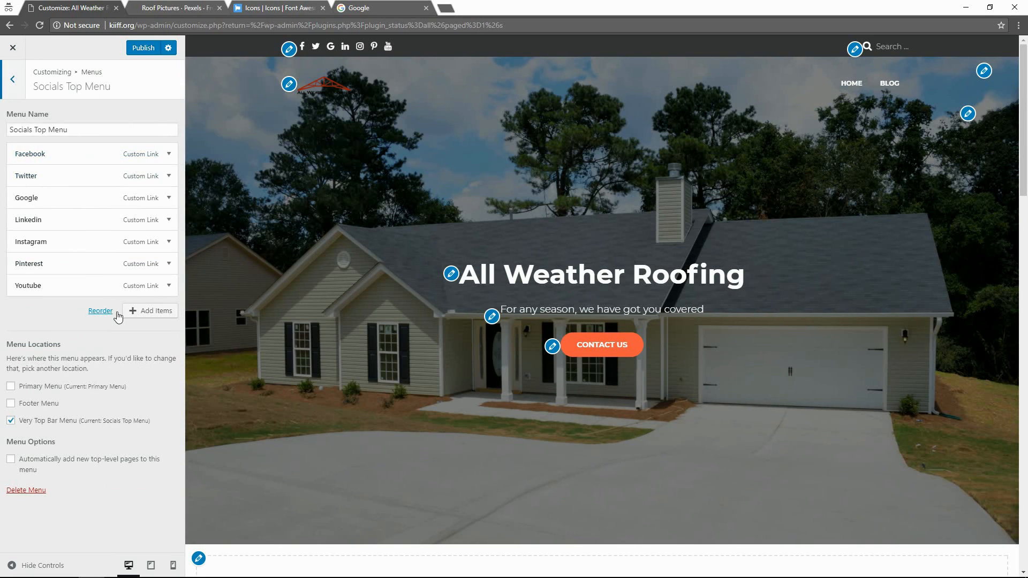
left_click(12, 81)
left_click(12, 80)
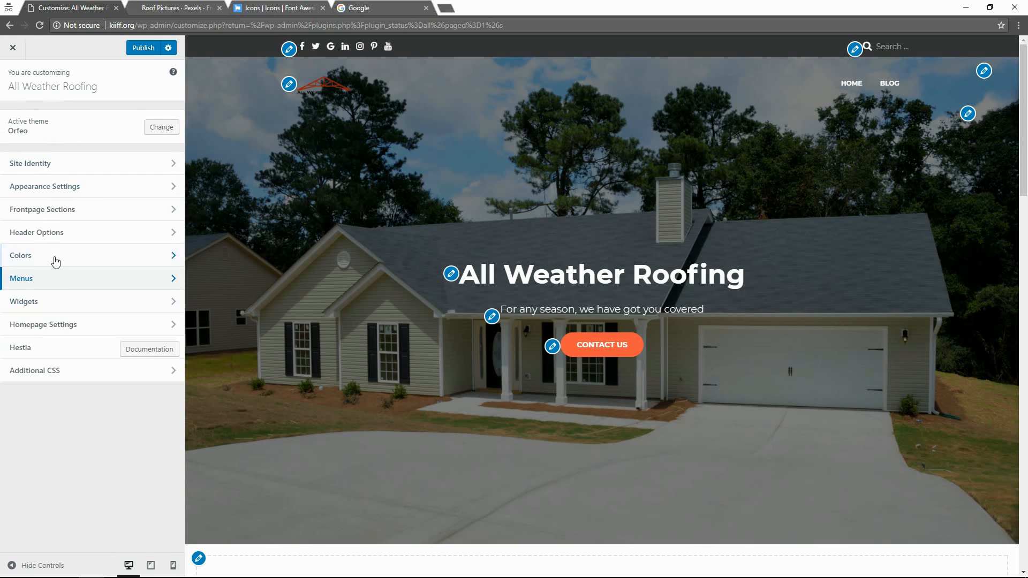
- Remove the Search widget from the Very Top Bar and return to the Header Options
left_click(55, 231)
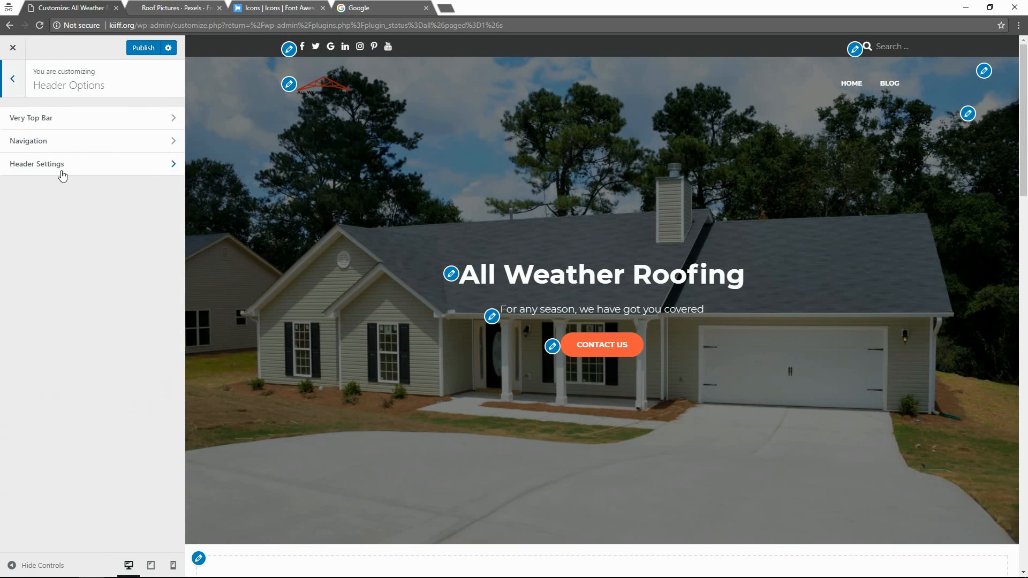
left_click(76, 125)
left_click(167, 174)
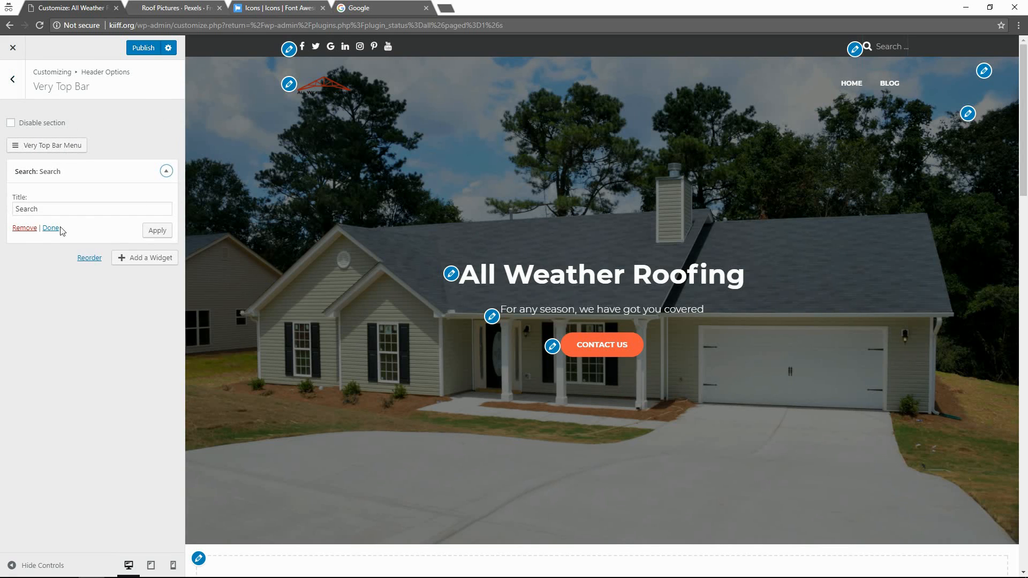
left_click(22, 229)
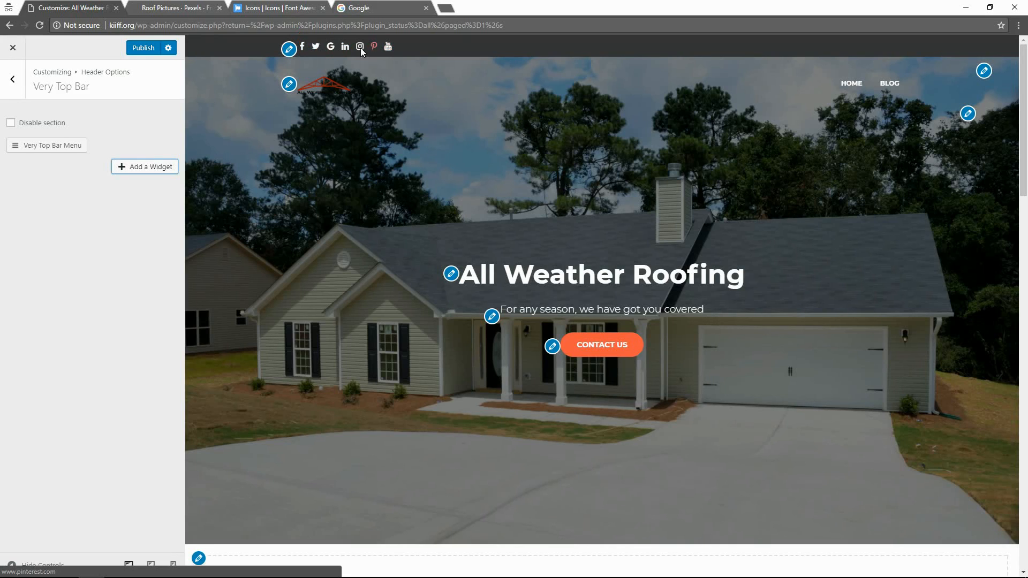
left_click(4, 80)
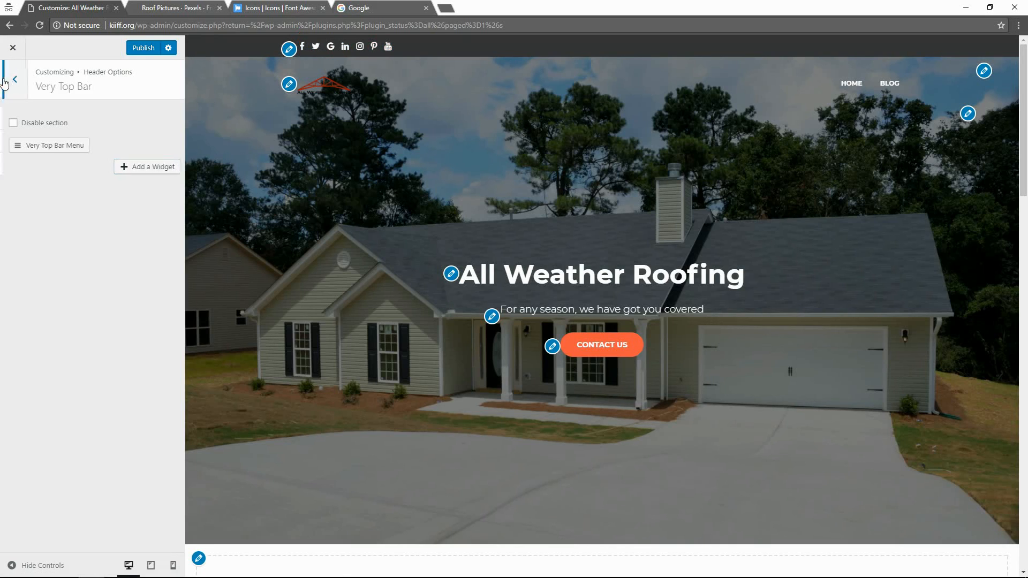
- Set the header navigation to the second layout, with the logo centred above the menu
left_click(42, 142)
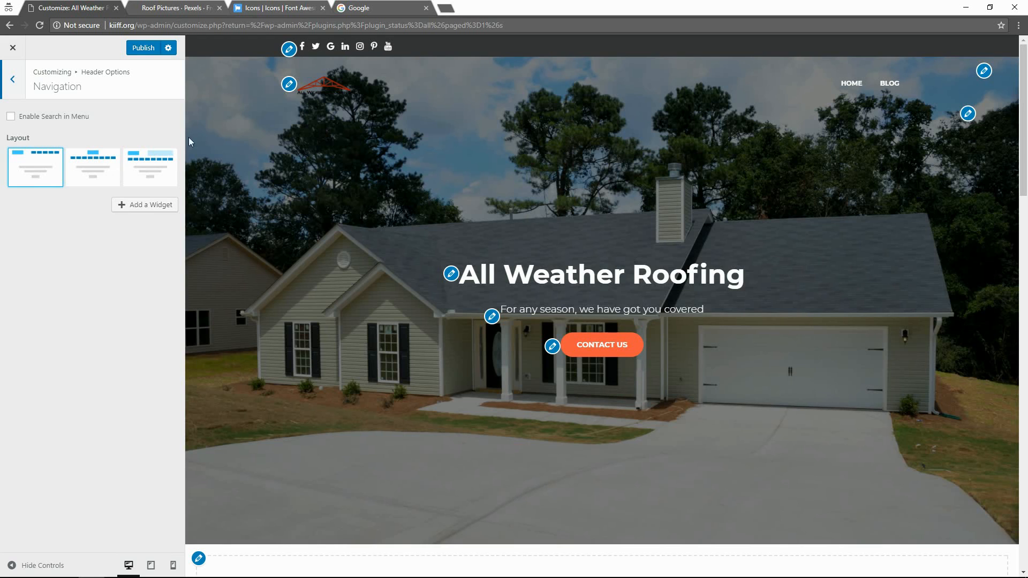
left_click(92, 171)
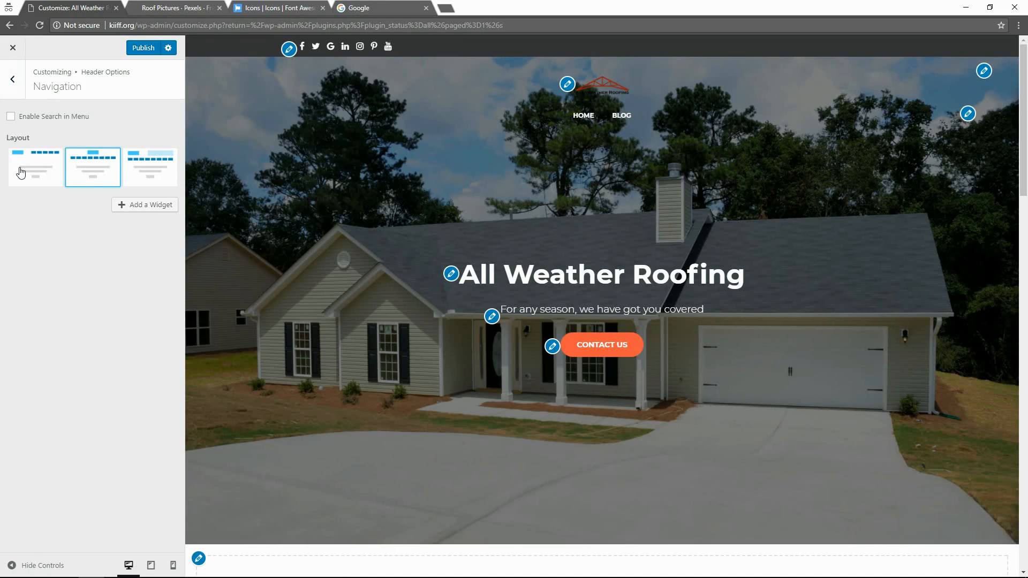
- Set the header navigation to the first layout, with logo and menu on one line, and return to the Header Options
left_click(46, 177)
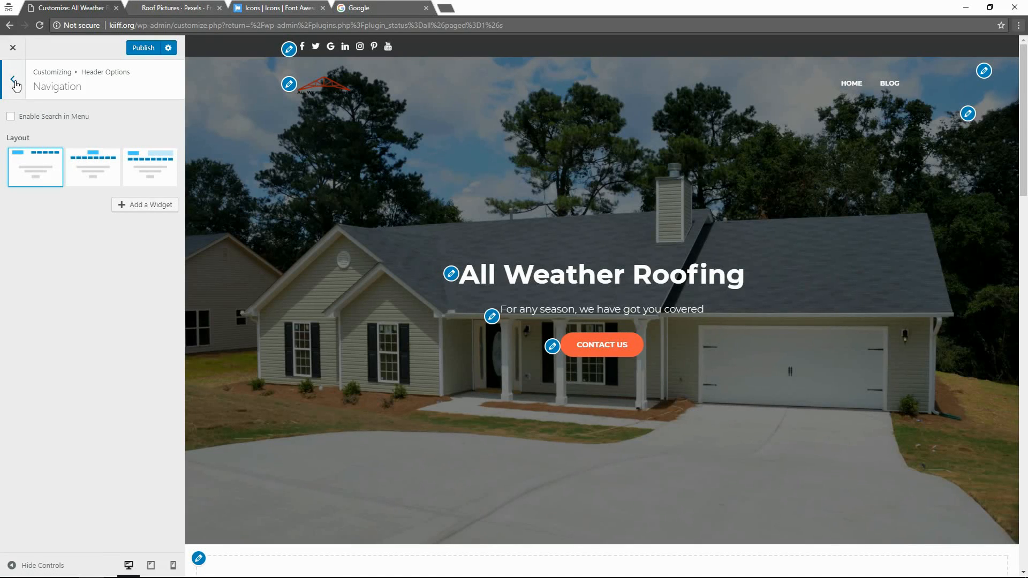
left_click(15, 81)
- Set the Header Gradient in the Header Settings to the dark red #af1111 and publish the change
left_click(30, 162)
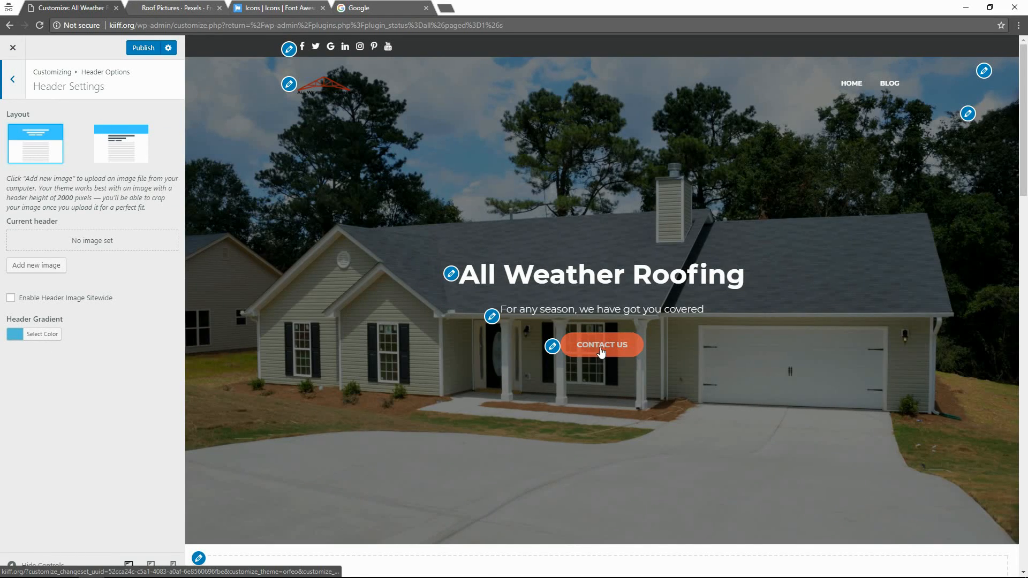
left_click(51, 335)
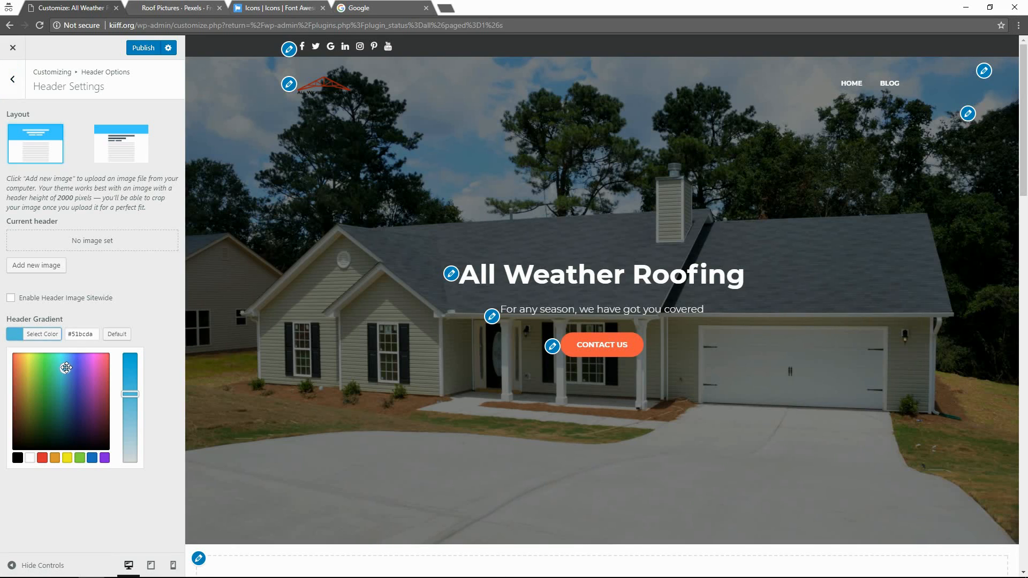
left_click_drag(64, 368, 8, 382)
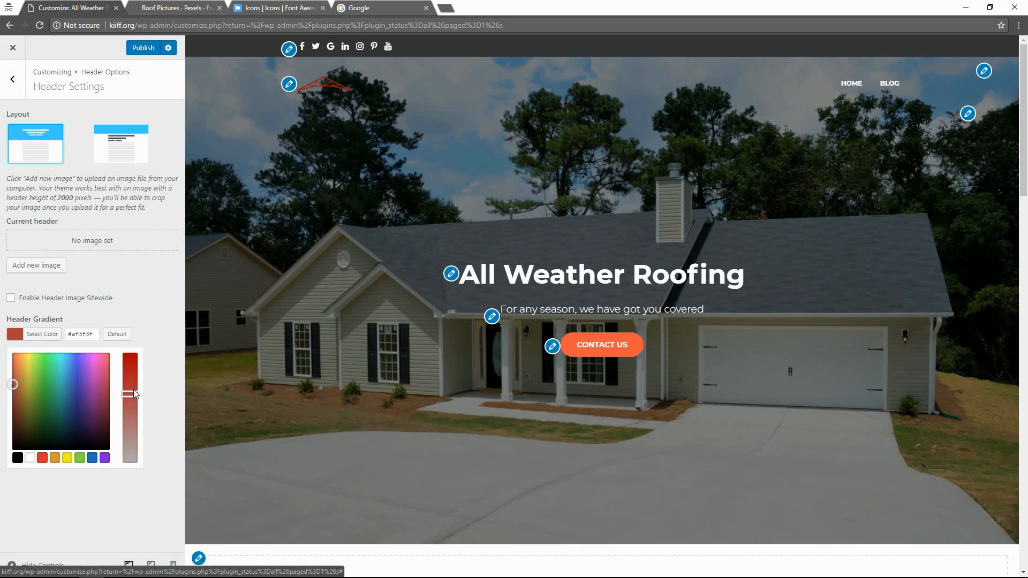
left_click_drag(130, 395, 134, 367)
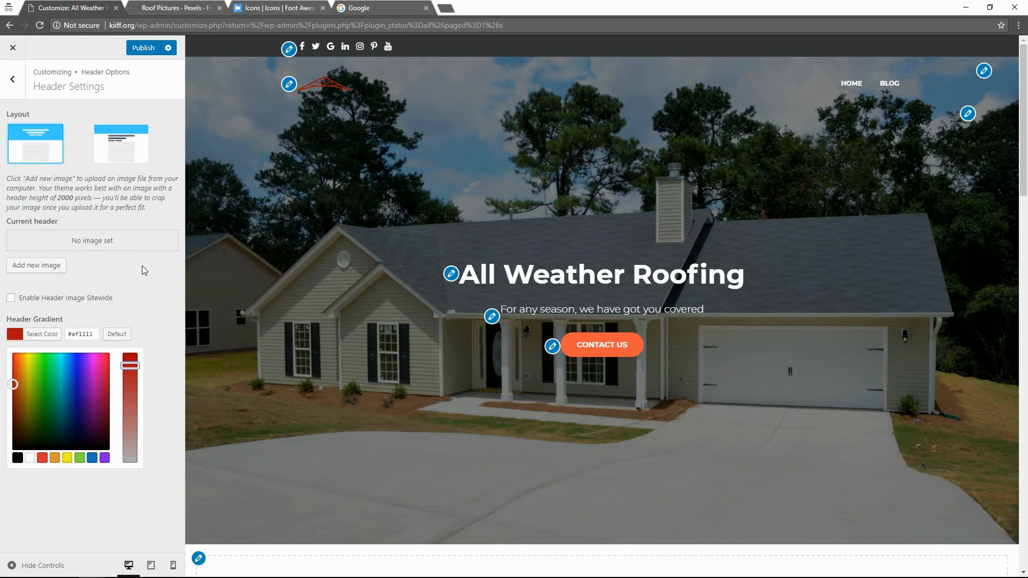
left_click(128, 290)
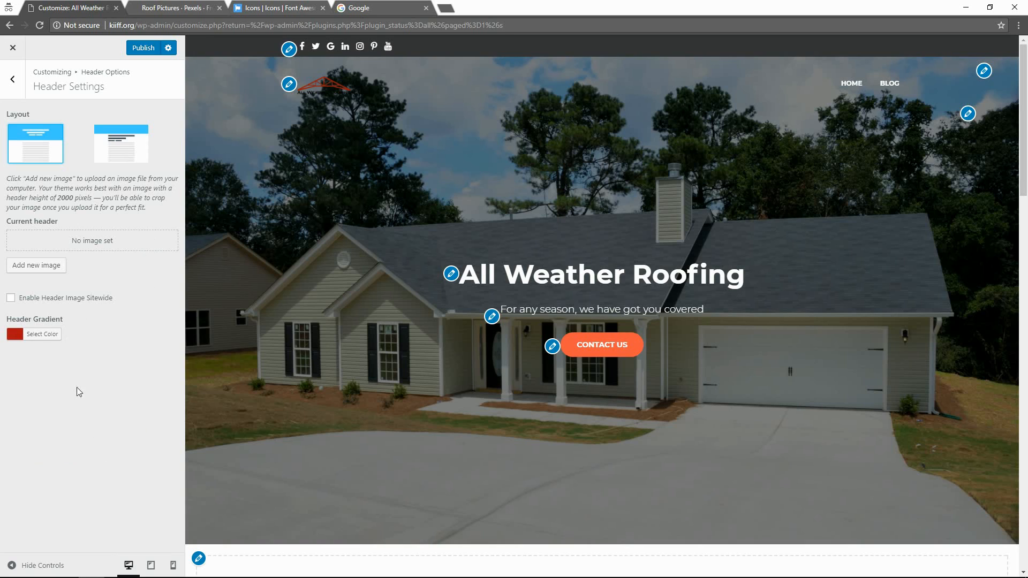
left_click(142, 49)
- Set the theme's Accent Color to the dark red #b22727 and publish the change
left_click(12, 90)
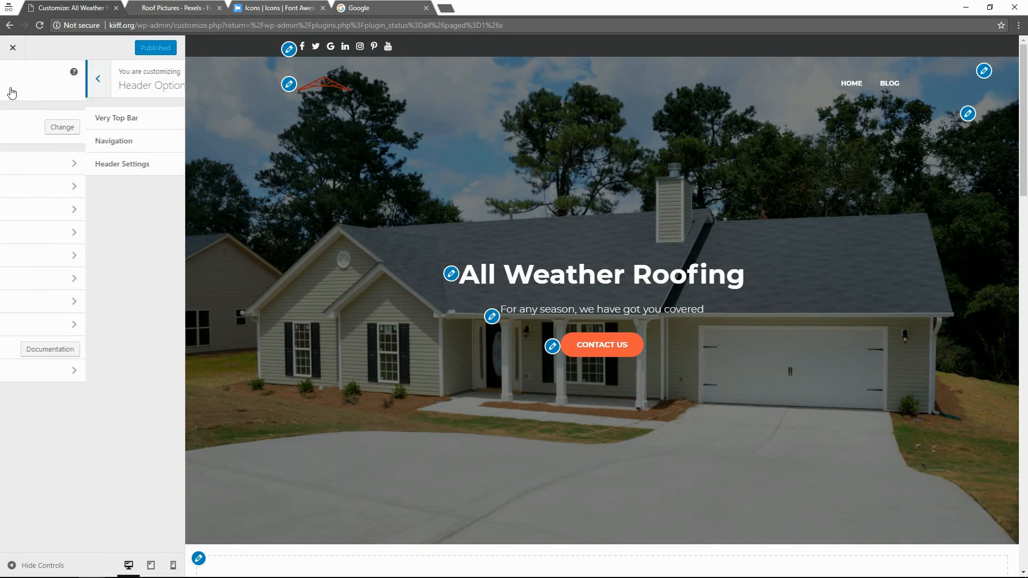
left_click(64, 260)
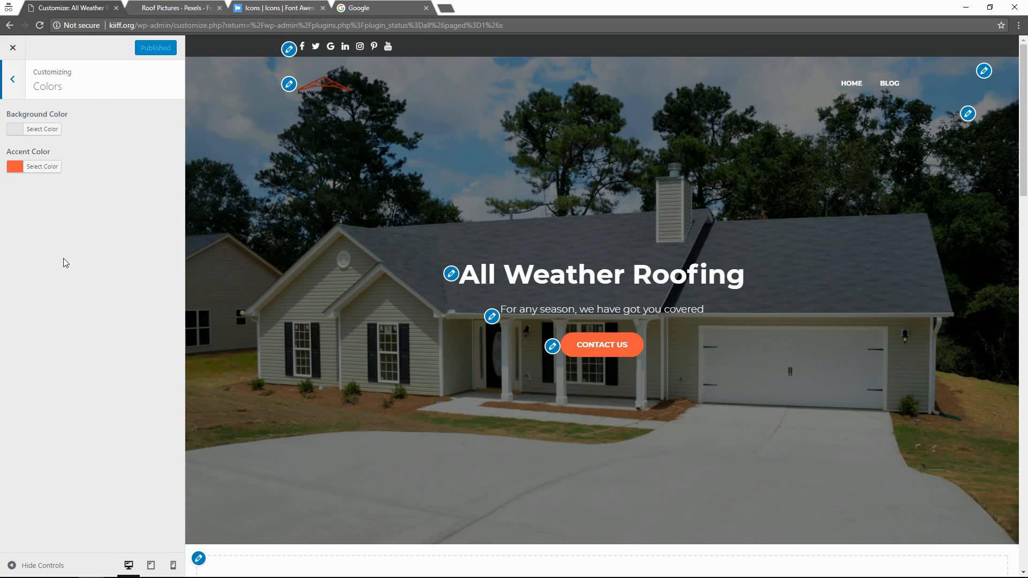
left_click(42, 170)
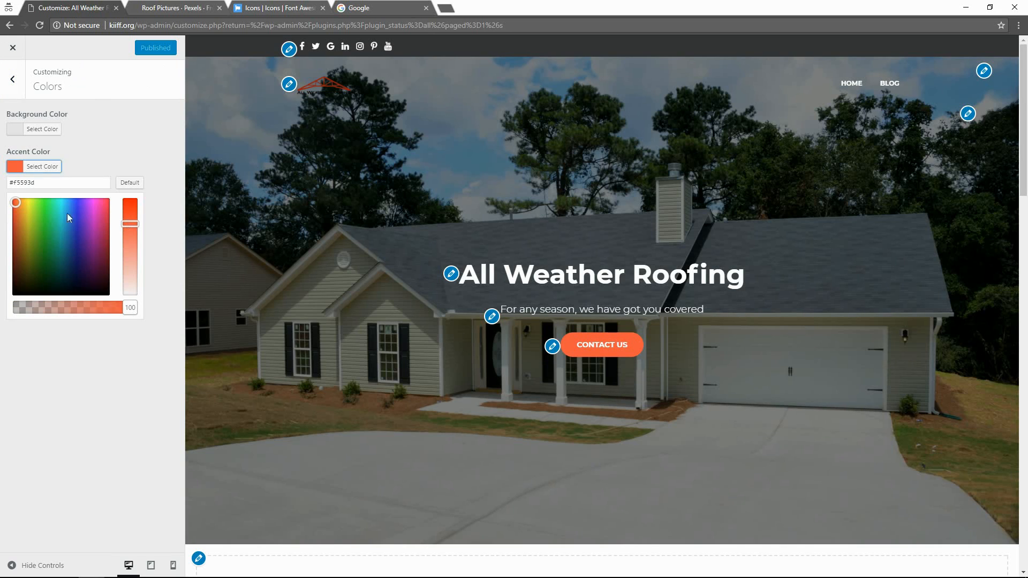
left_click_drag(15, 203, 8, 229)
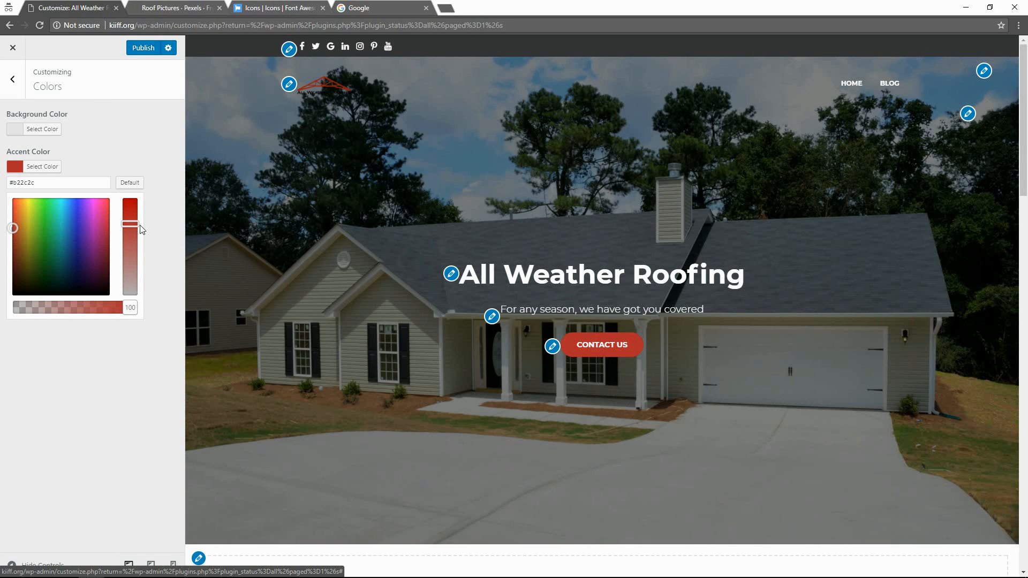
left_click_drag(131, 227, 131, 231)
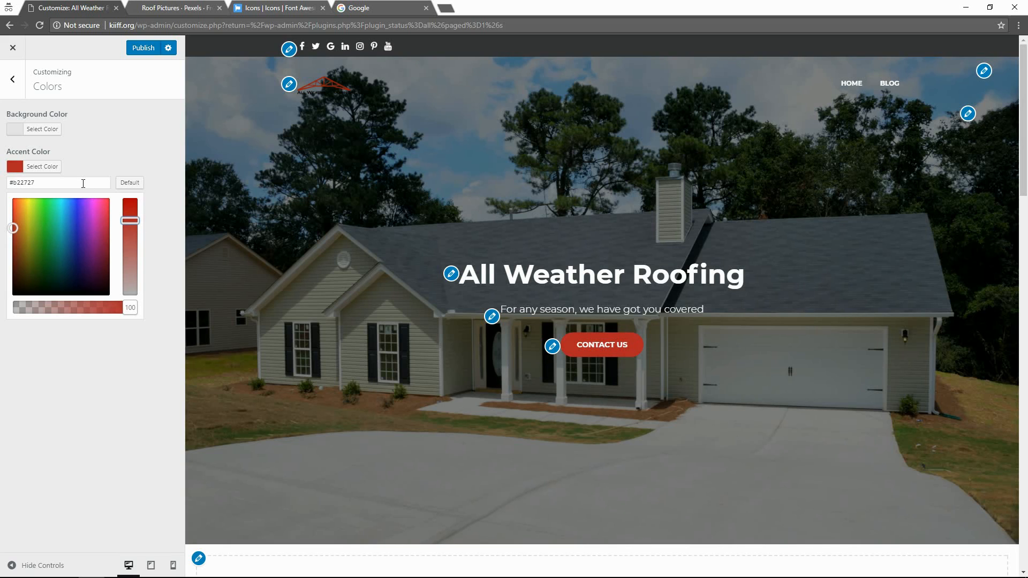
left_click(143, 51)
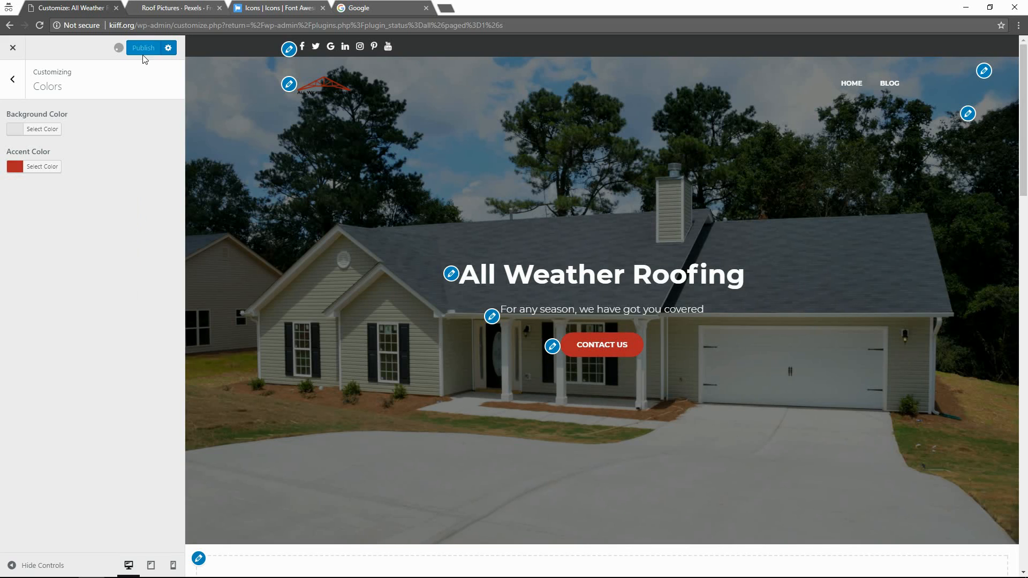
- Review the Menus, Homepage Settings and Widgets sections of the Customizer
left_click(12, 79)
left_click(59, 287)
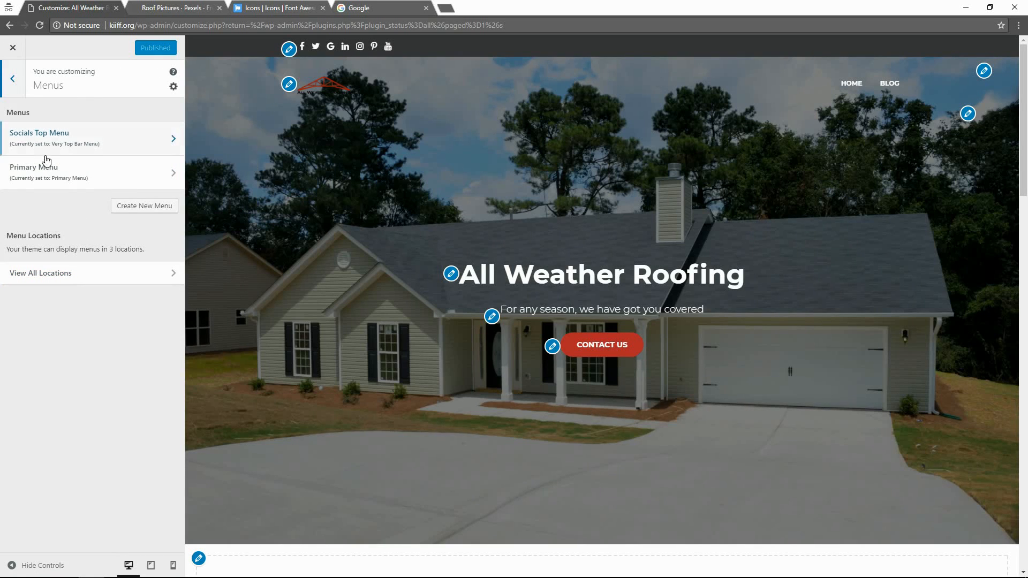
left_click(14, 87)
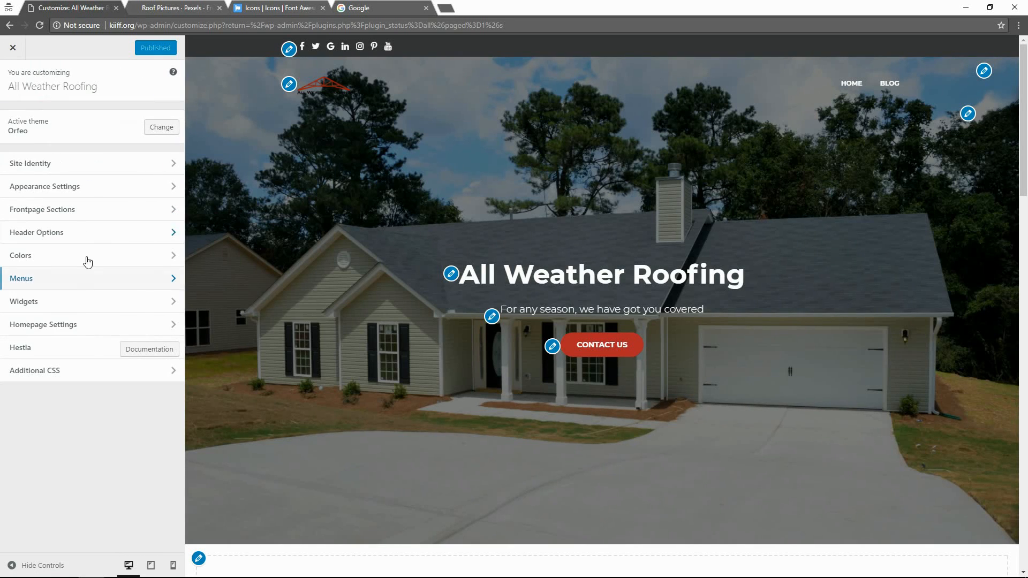
left_click(72, 323)
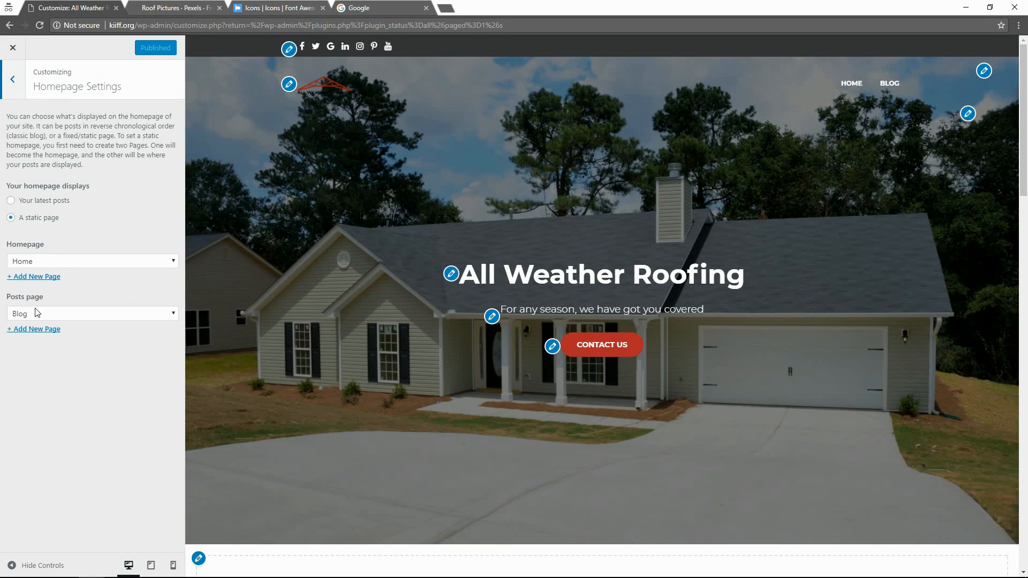
left_click(13, 79)
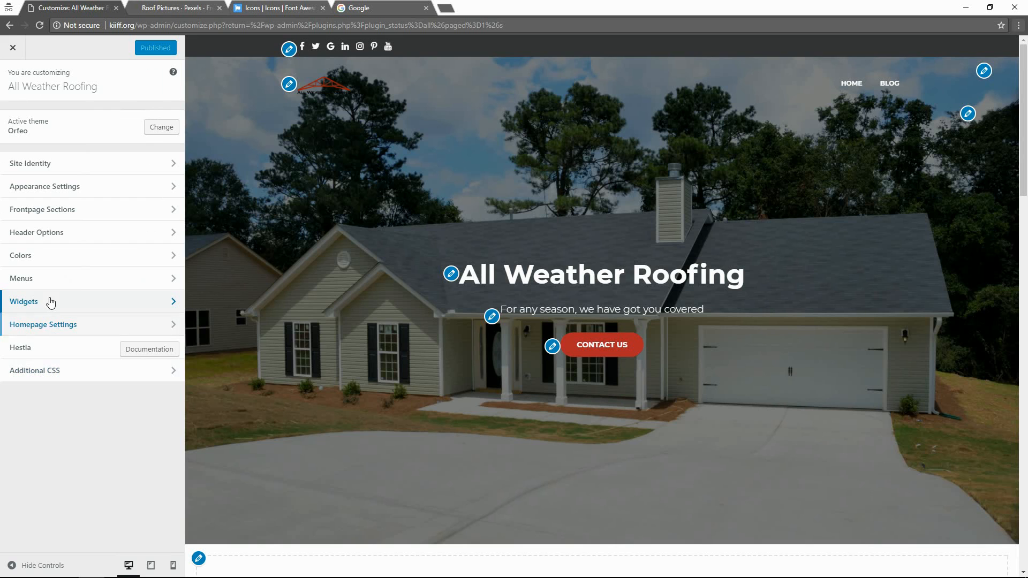
left_click(51, 302)
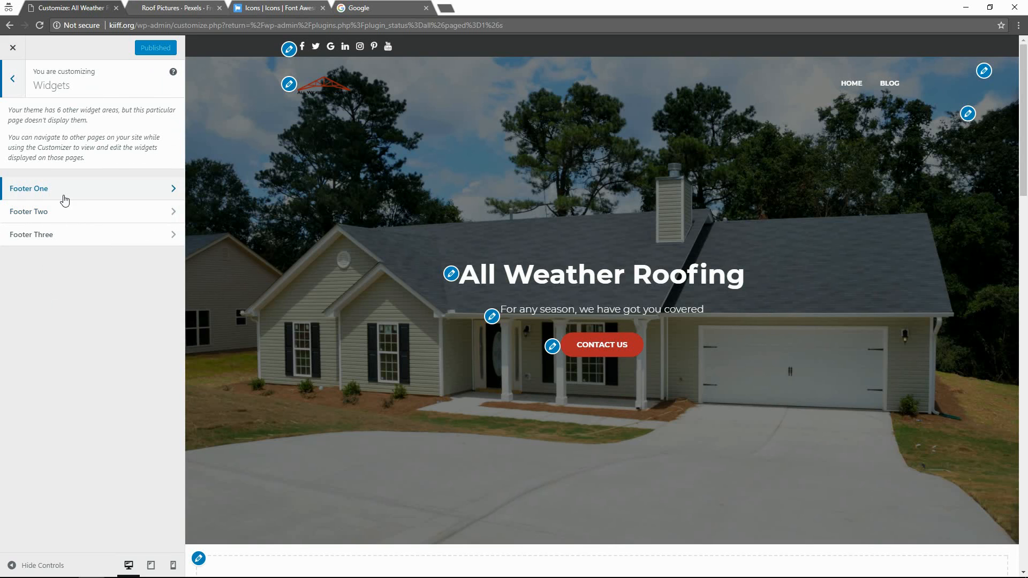
mouse_move(1023, 194)
left_mouse_down()
mouse_move(1026, 545)
mouse_move(1024, 182)
left_mouse_up()
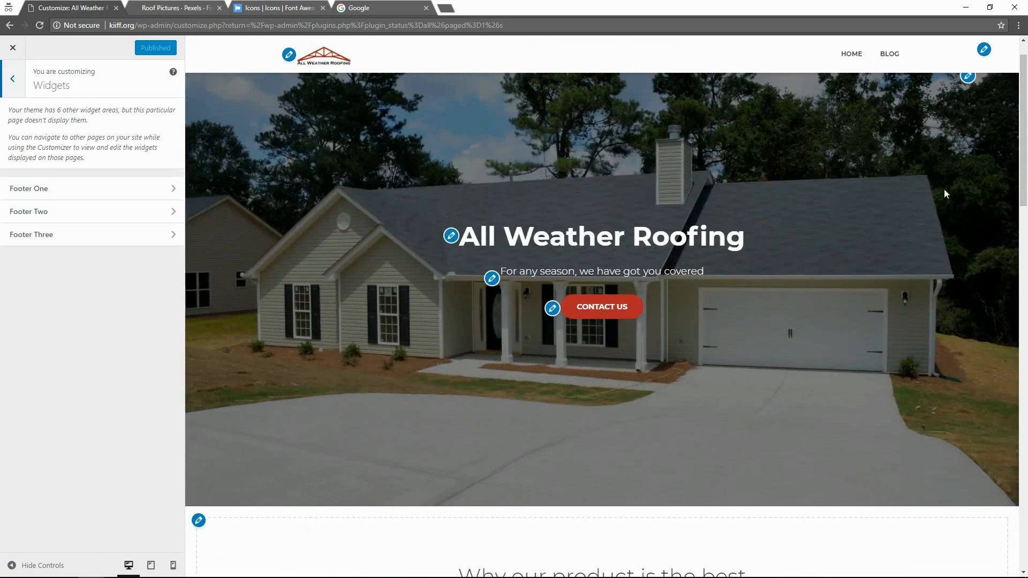
left_click(10, 80)
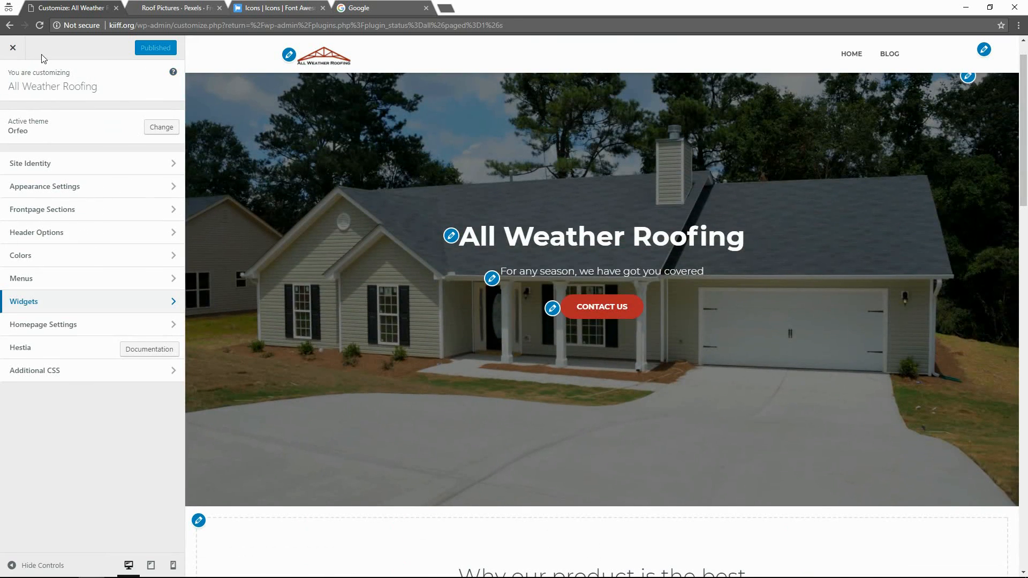
- Leave the Customizer, open the live site in a new browser tab and look over the homepage
left_click(13, 48)
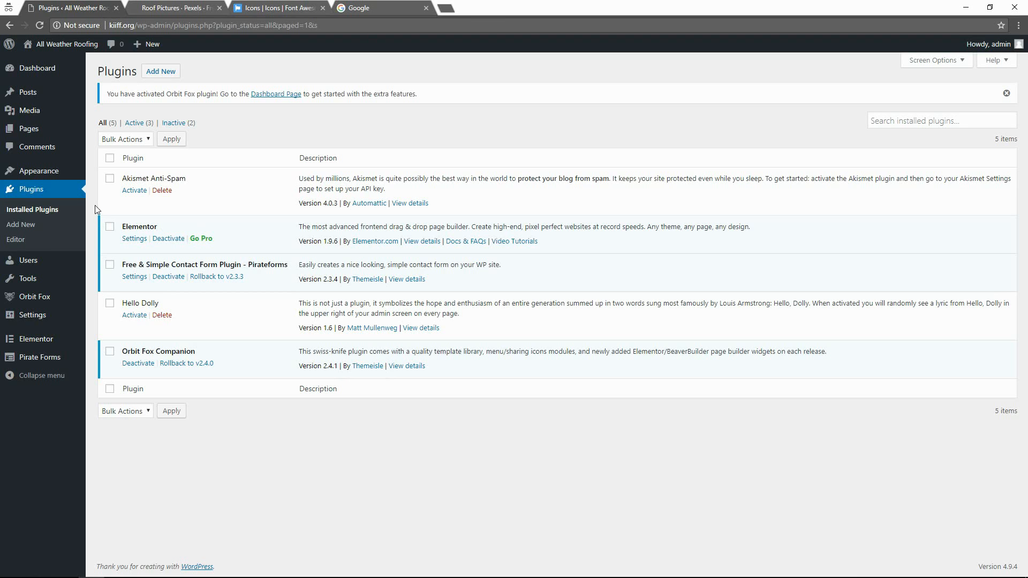
mouse_move(56, 303)
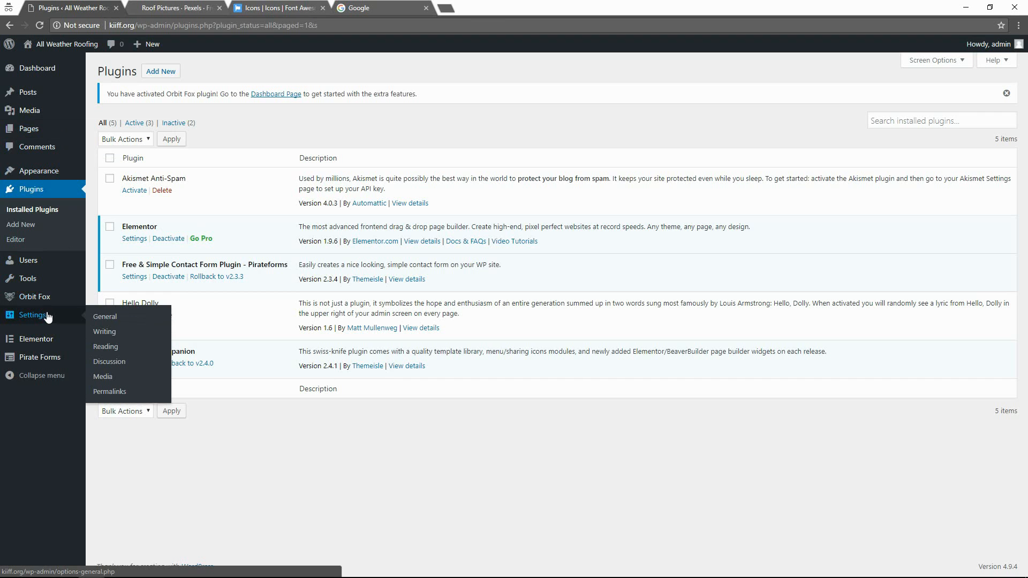
mouse_move(78, 51)
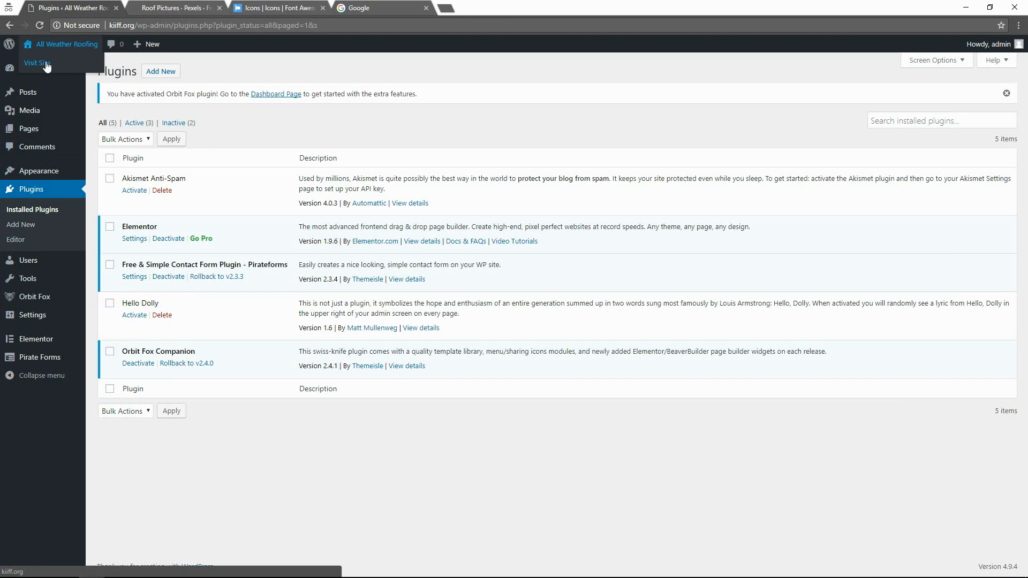
right_click(46, 64)
left_click(75, 68)
key("ctrl+Tab")
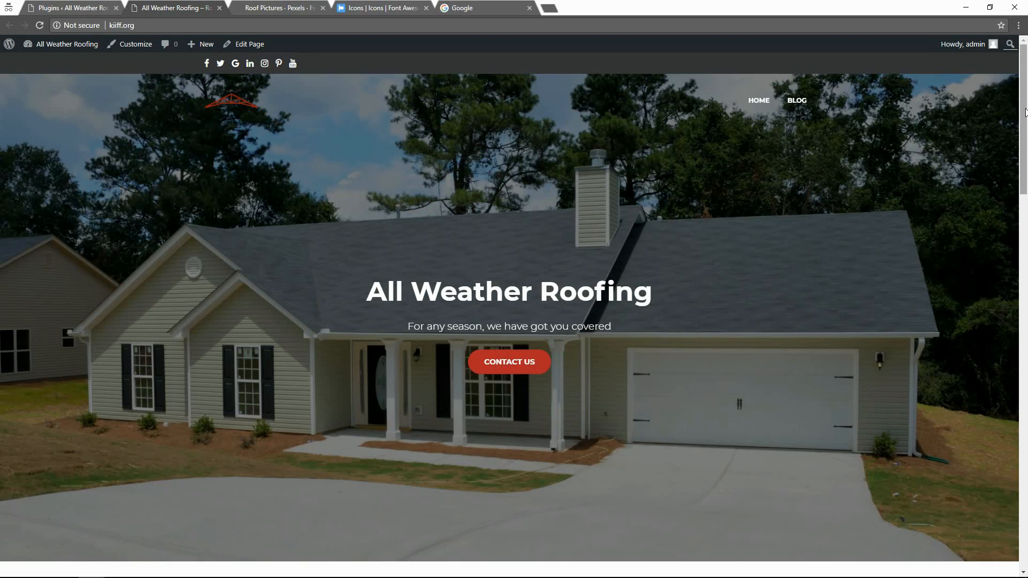
mouse_move(1026, 113)
left_mouse_down()
mouse_move(1026, 179)
mouse_move(1026, 99)
mouse_move(1027, 353)
mouse_move(1014, 470)
mouse_move(1018, 126)
left_mouse_up()
scroll(693, 284, "up", 1)
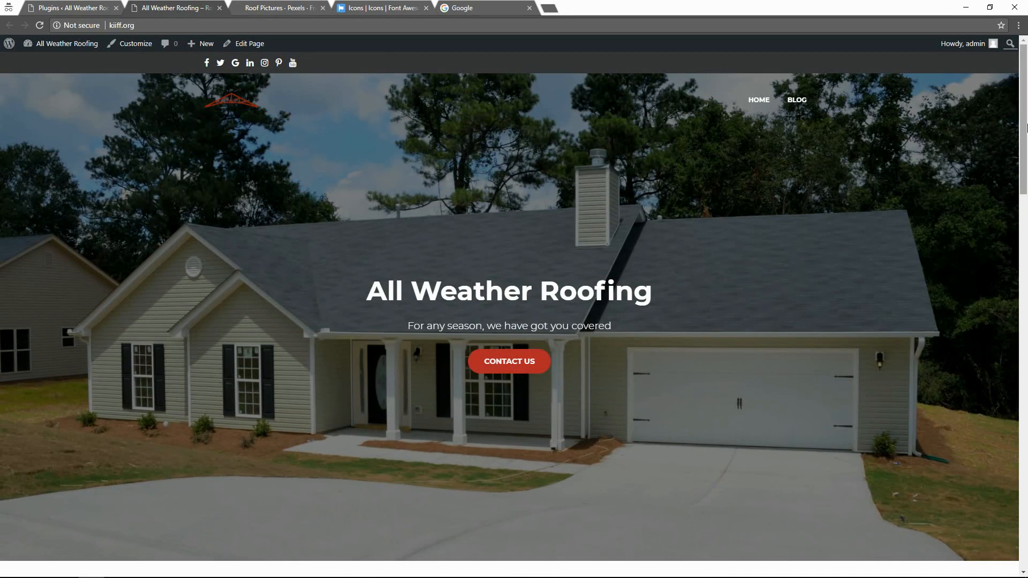
- Open the site's Blog page and examine its header banner, post list, sidebar widgets and footer
left_click(812, 100)
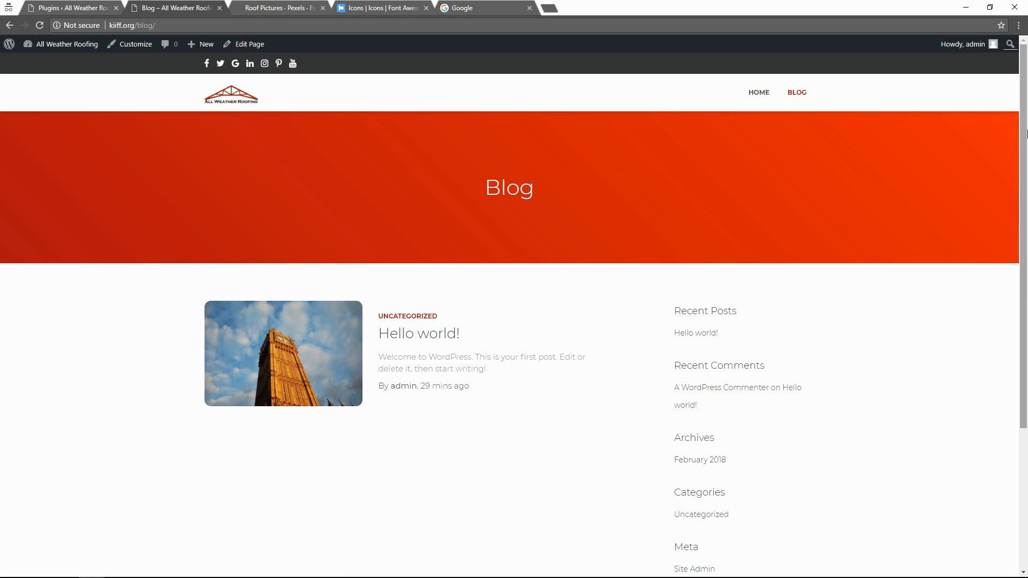
left_click_drag(1026, 133, 1026, 284)
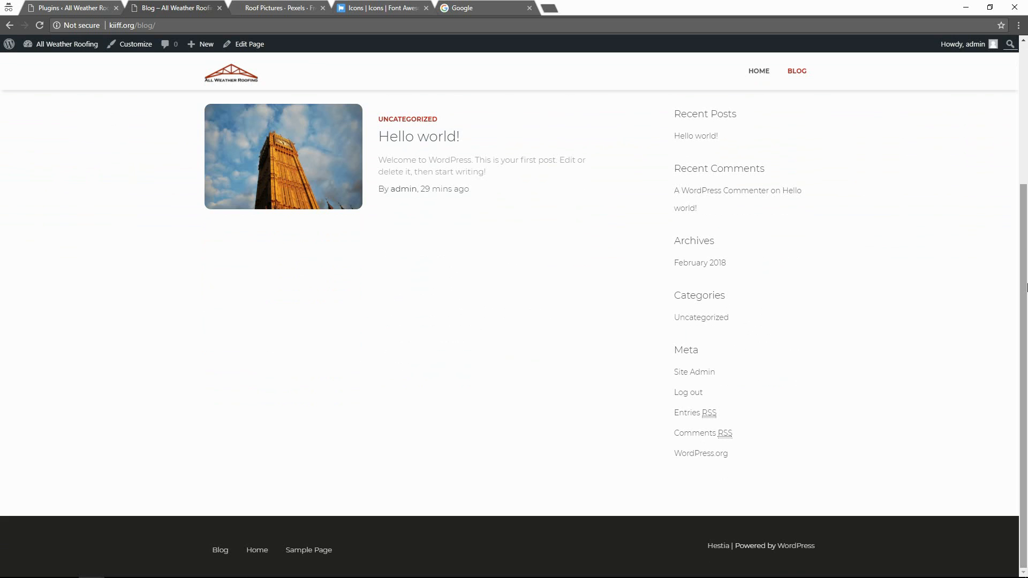
scroll(1027, 287, "up", 2)
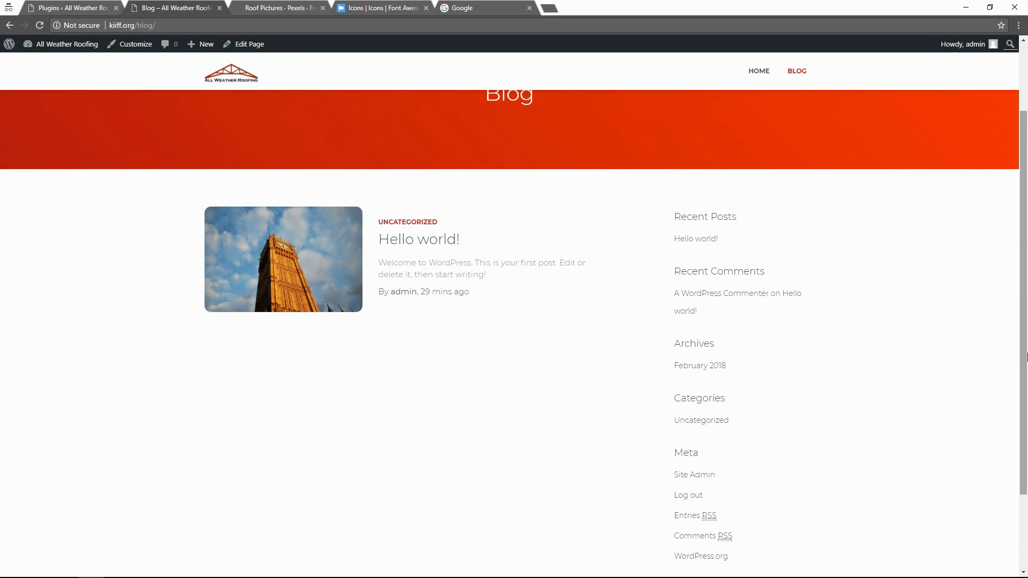
scroll(1027, 357, "down", 2)
scroll(991, 321, "up", 4)
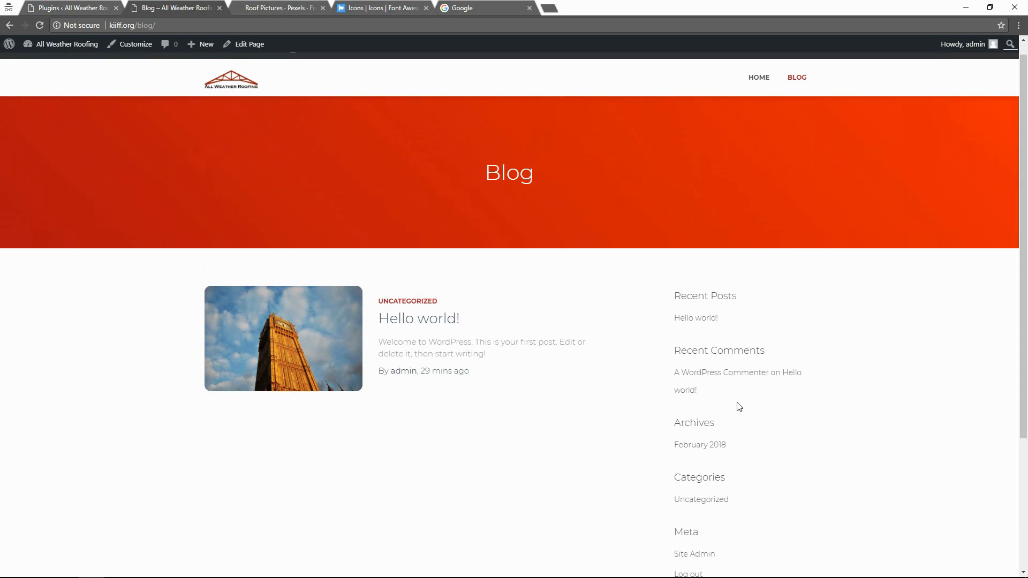
scroll(1026, 264, "down", 2)
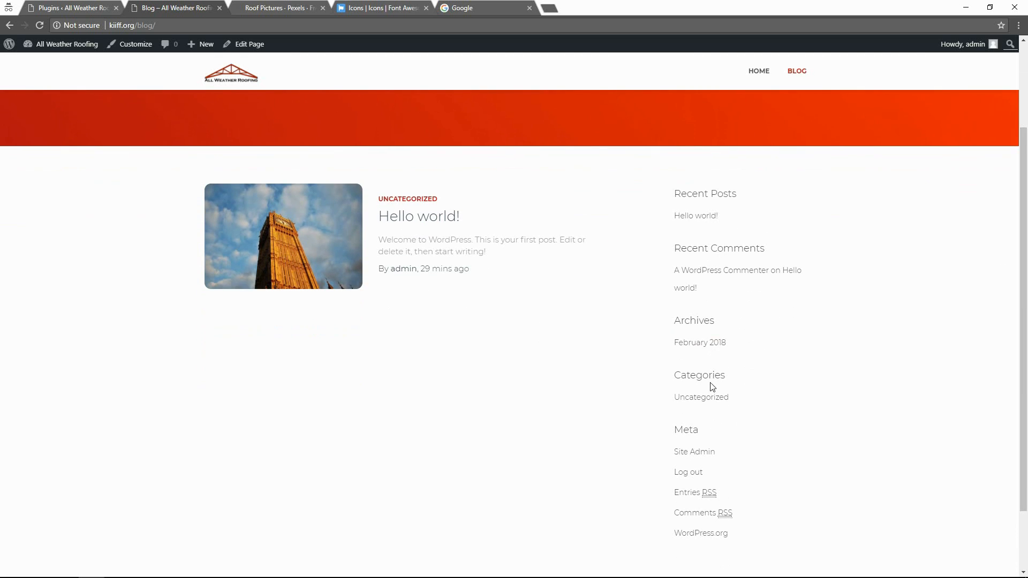
scroll(1027, 368, "down", 2)
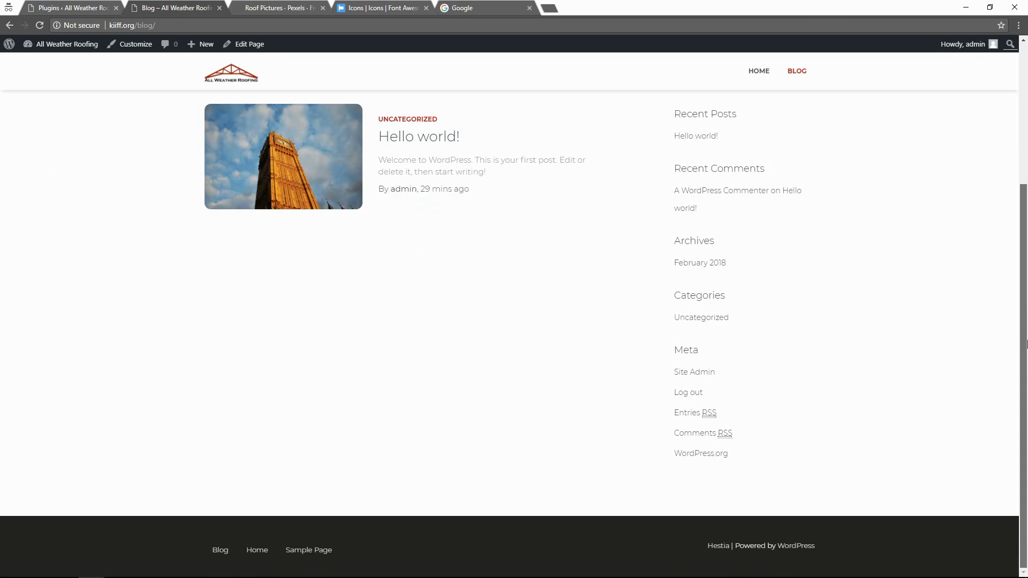
scroll(1027, 331, "up", 4)
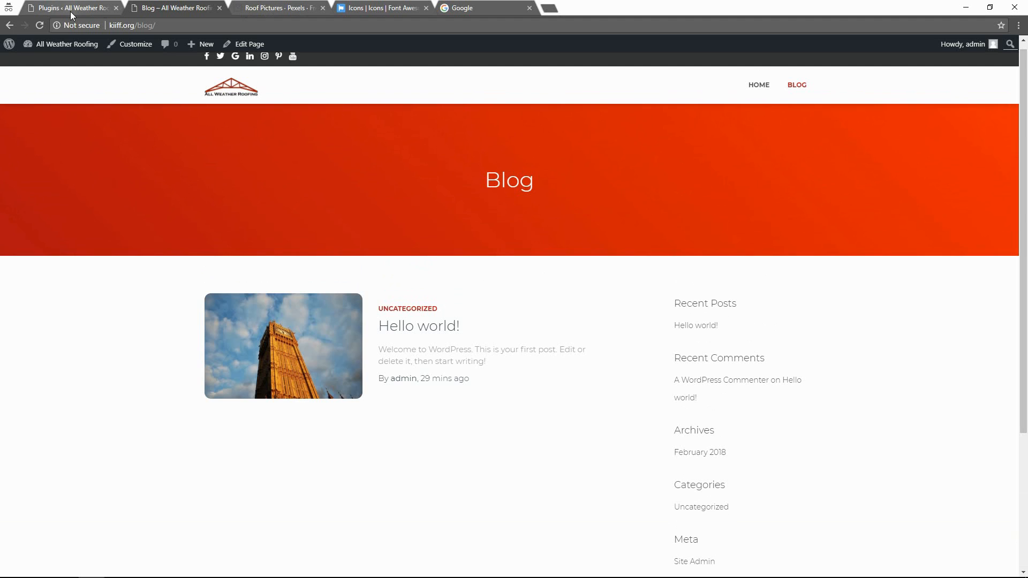
- Return to the WordPress admin and open the Blog page for editing from the list of all pages
left_click(84, 11)
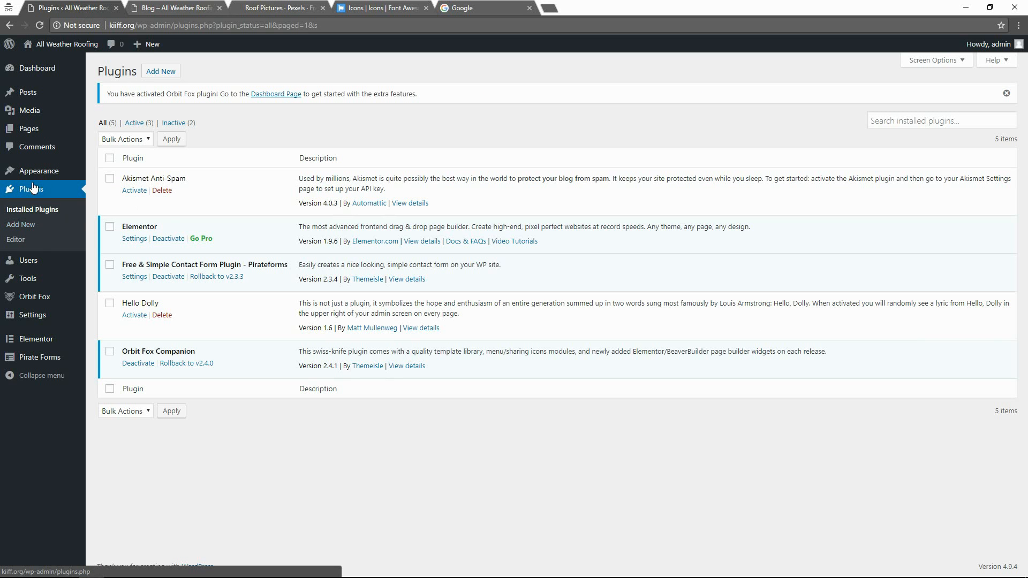
mouse_move(64, 128)
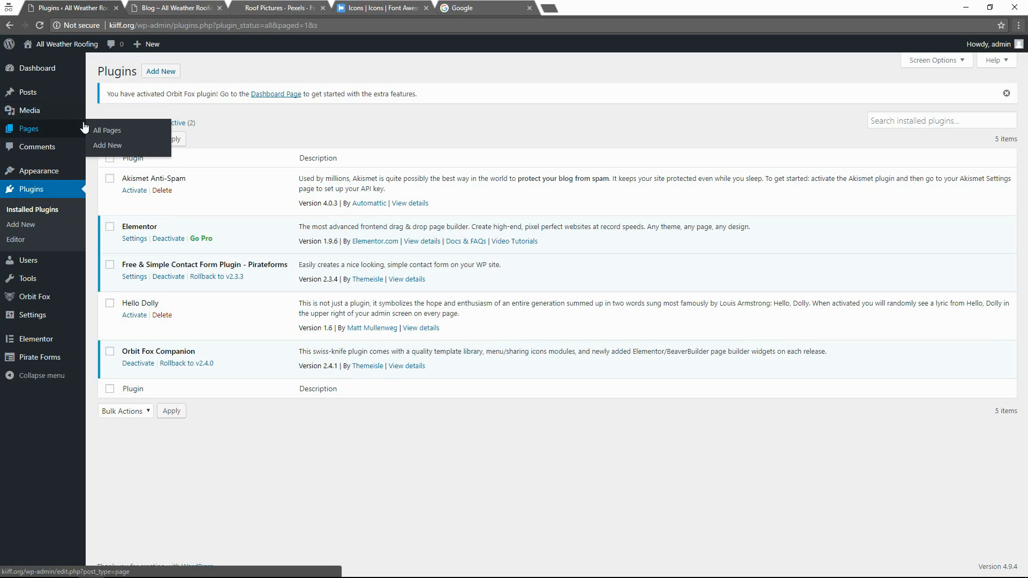
left_click(99, 129)
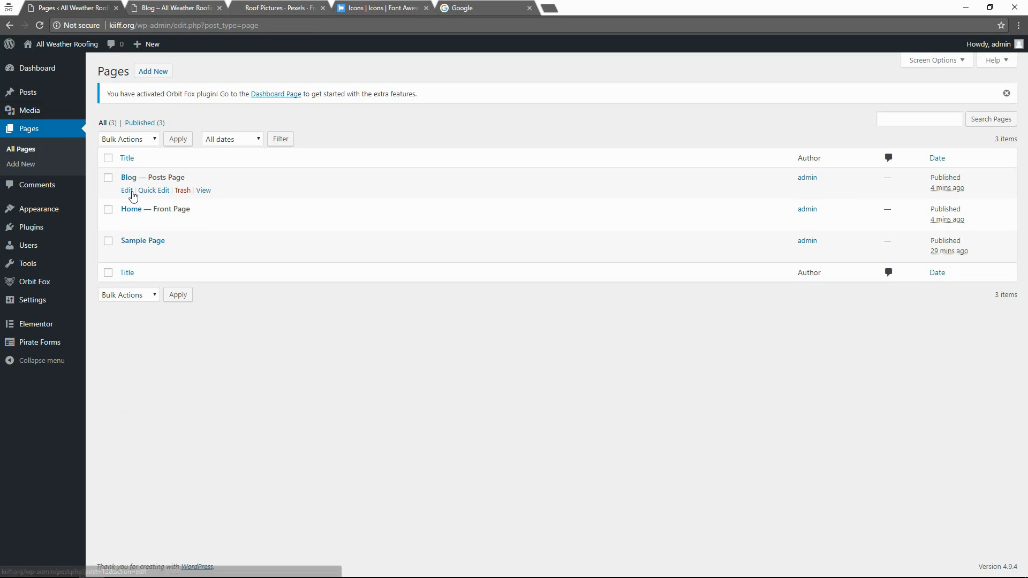
left_click(127, 192)
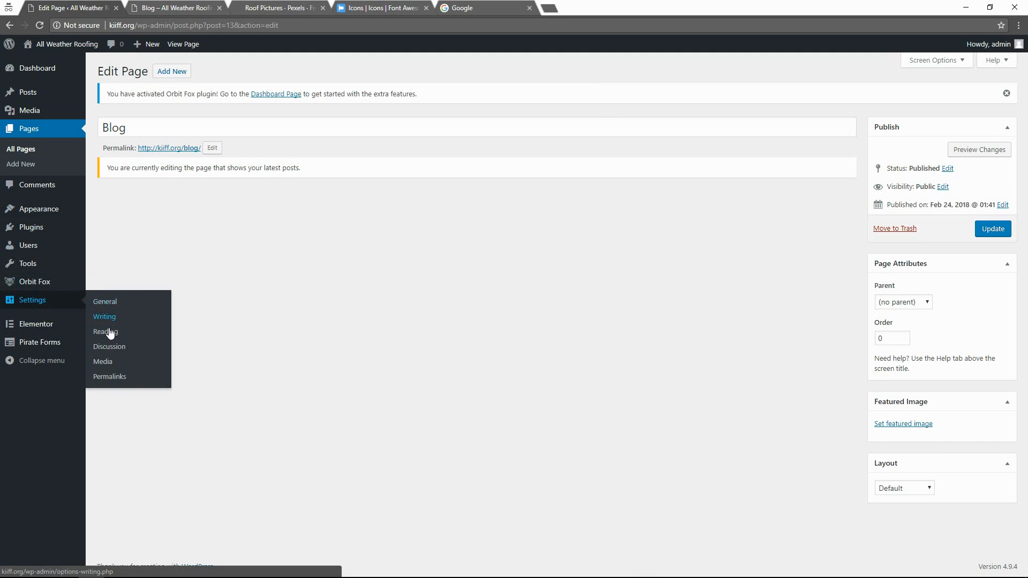
- Open the theme's widget management page and delete Recent Comments, Archives, Categories and Meta from the Sidebar area
mouse_move(58, 273)
mouse_move(64, 213)
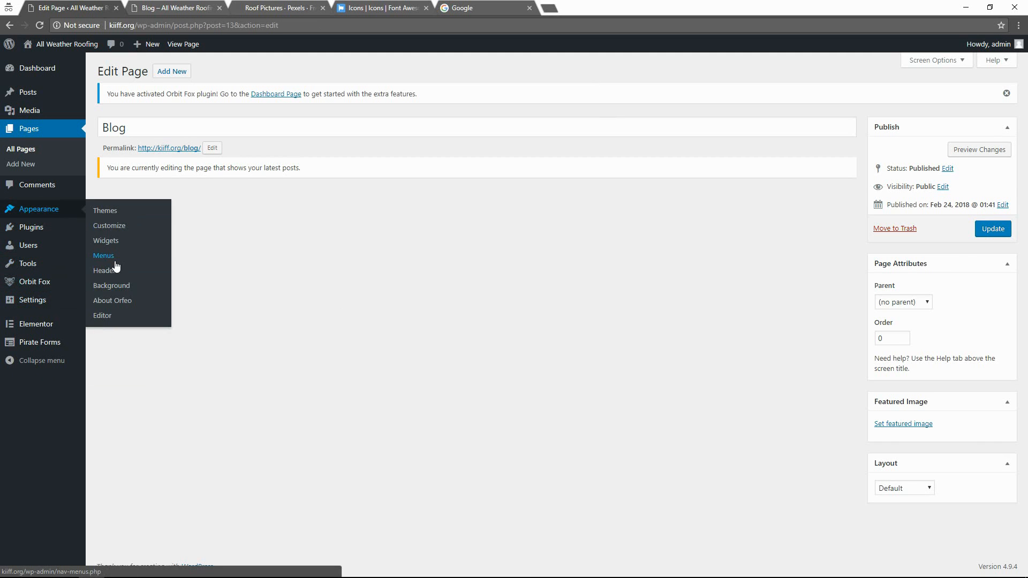
left_click(113, 241)
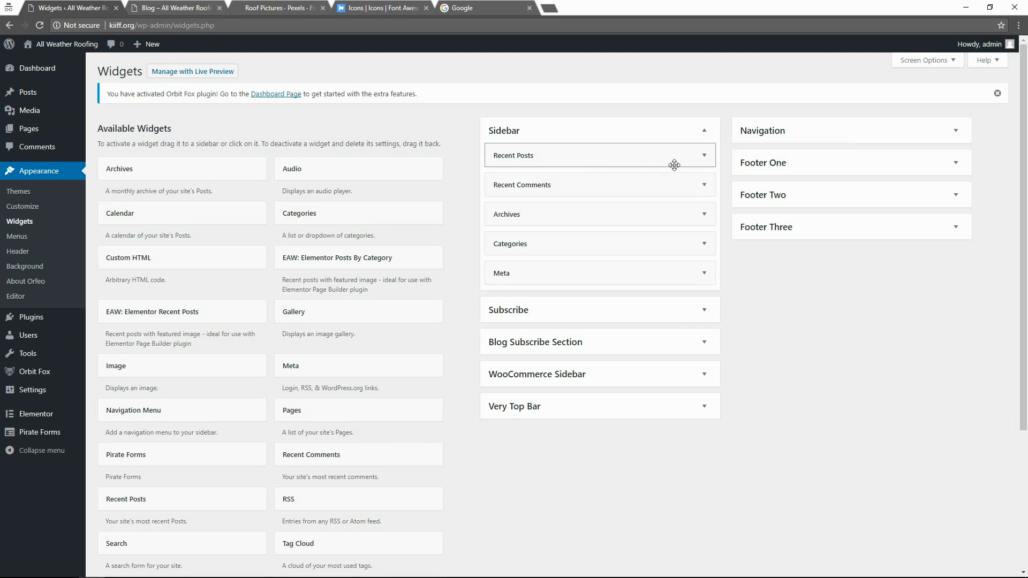
left_click(698, 194)
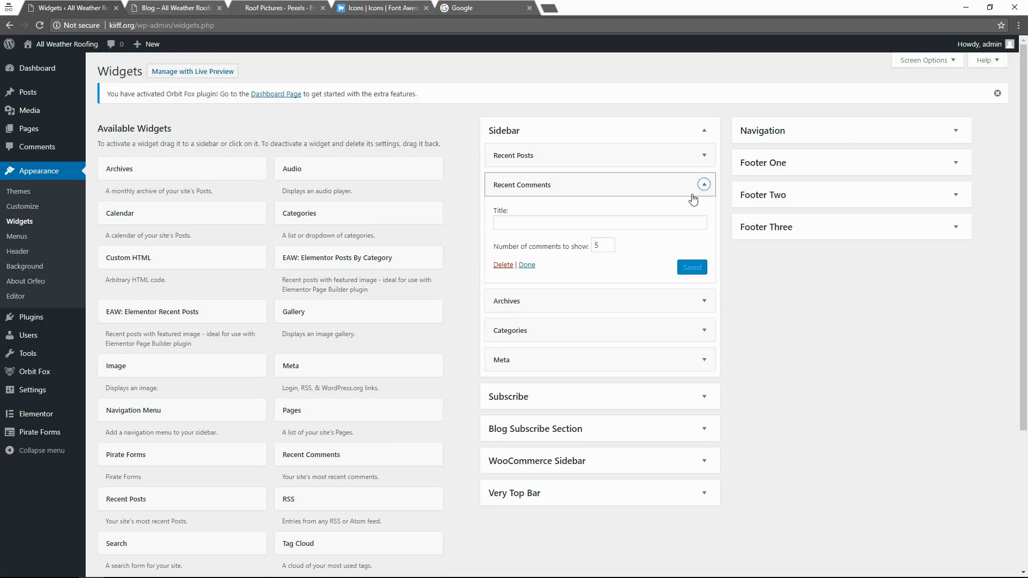
left_click(504, 266)
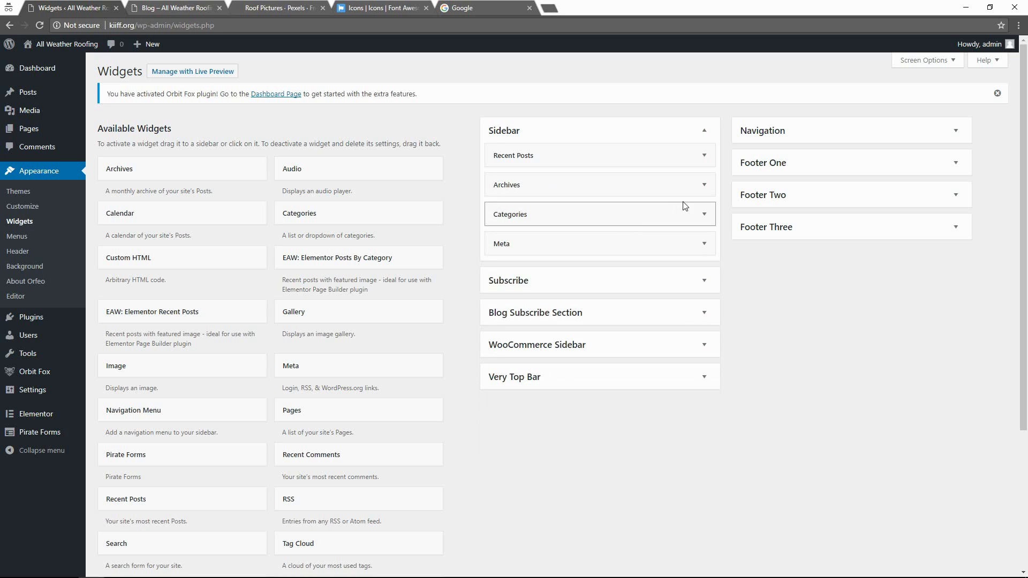
left_click(701, 185)
left_click(507, 271)
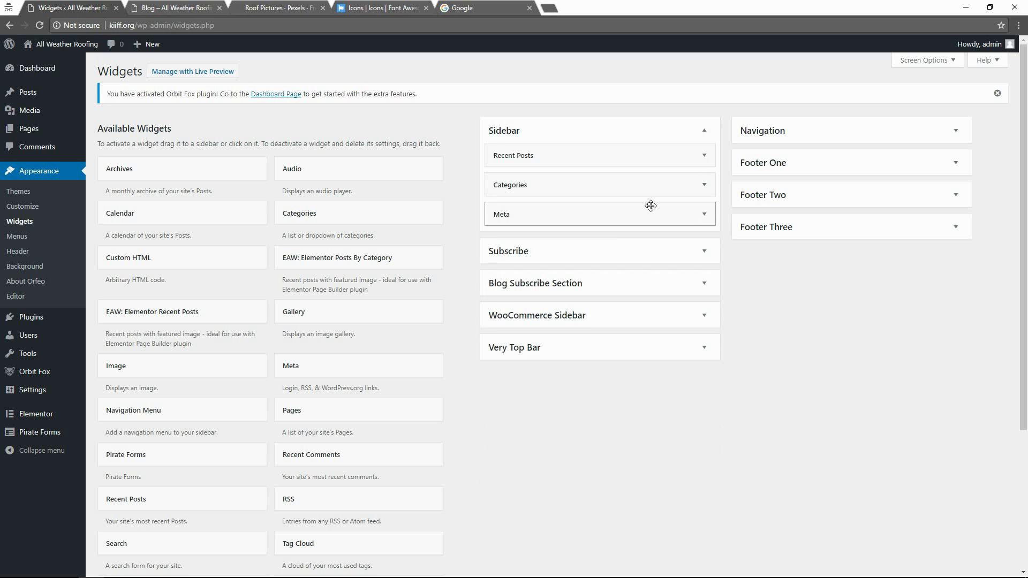
left_click(703, 185)
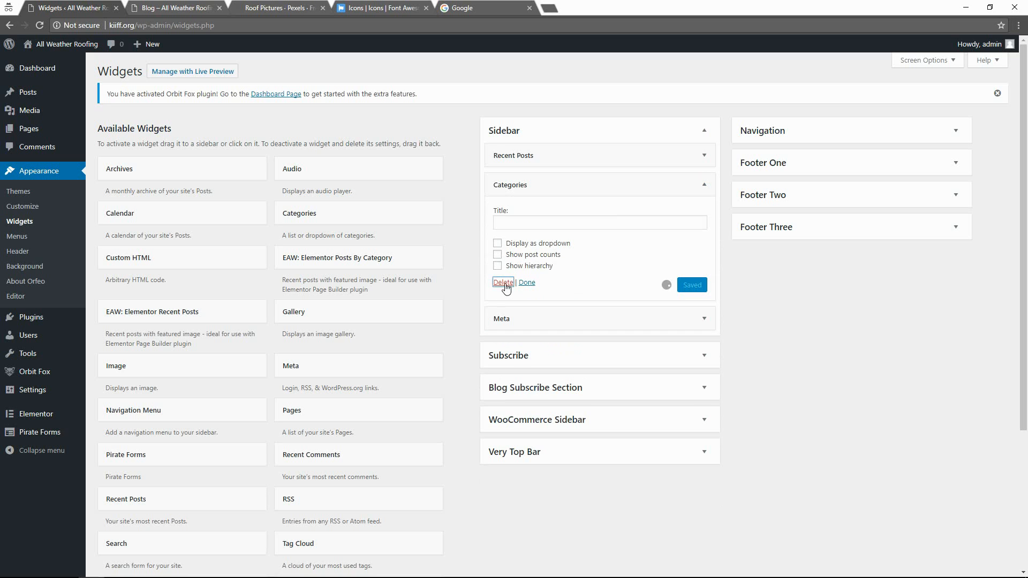
left_click(501, 285)
left_click(698, 185)
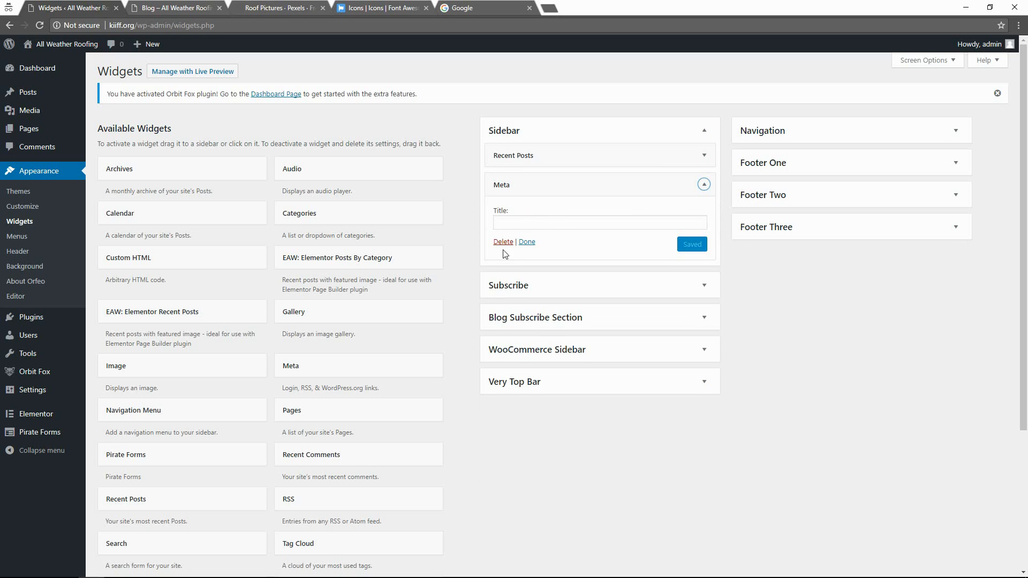
left_click(503, 241)
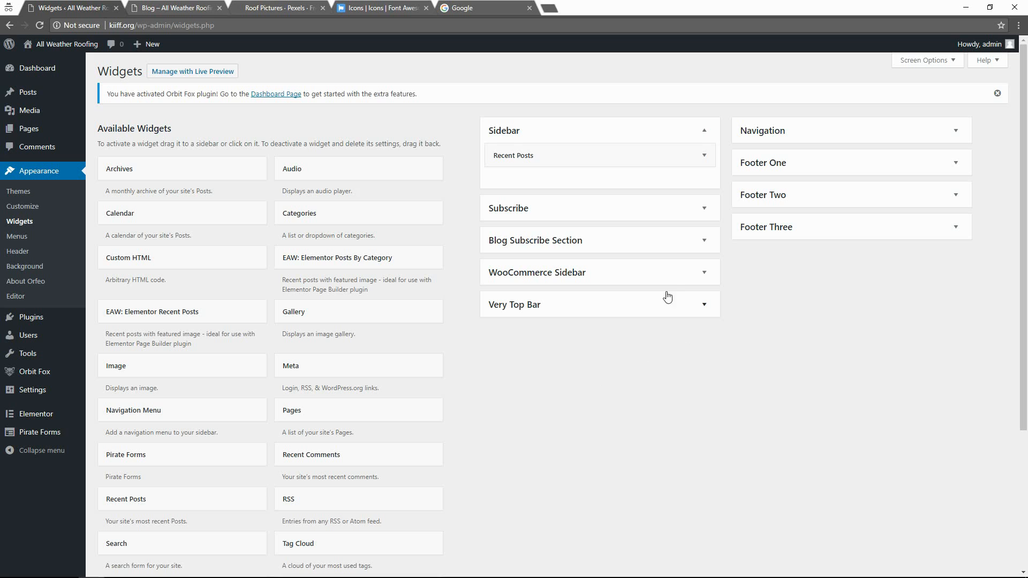
- Expand the Subscribe, Blog Subscribe Section, WooCommerce Sidebar, Very Top Bar, Navigation and three Footer widget areas to check their contents
left_click(552, 218)
left_click(542, 284)
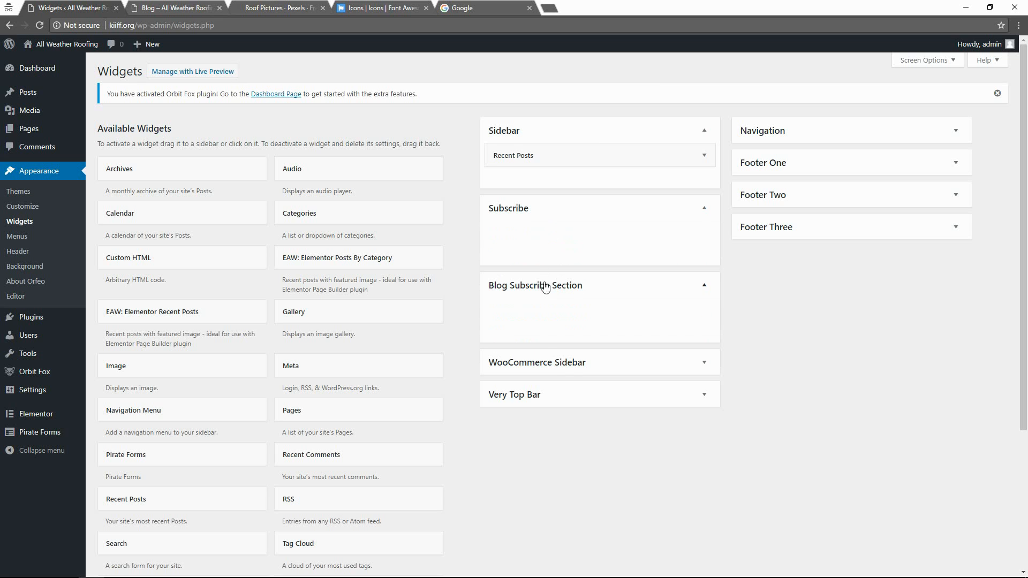
left_click(538, 362)
left_click(608, 444)
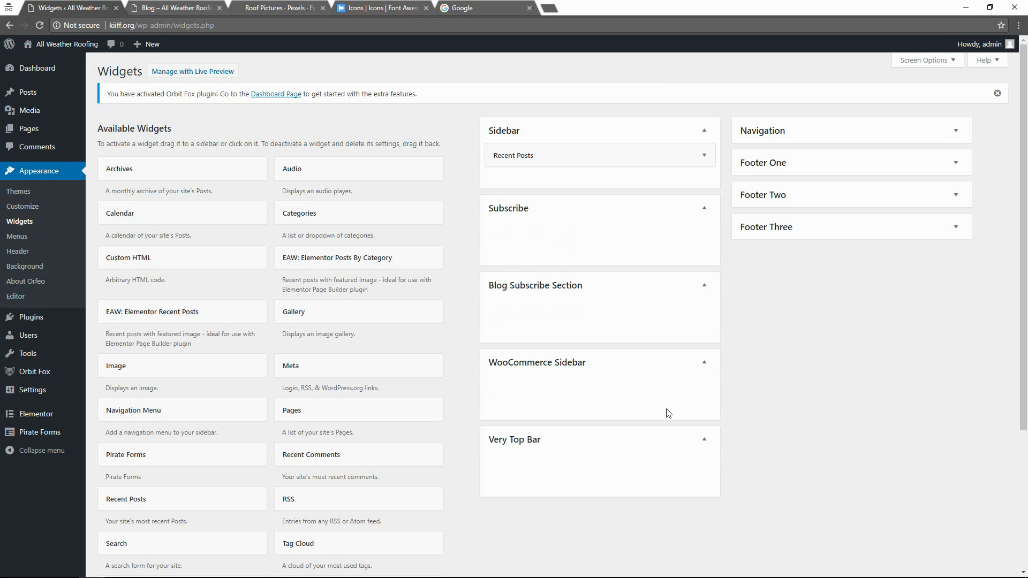
left_click(807, 135)
left_click(795, 210)
left_click(791, 286)
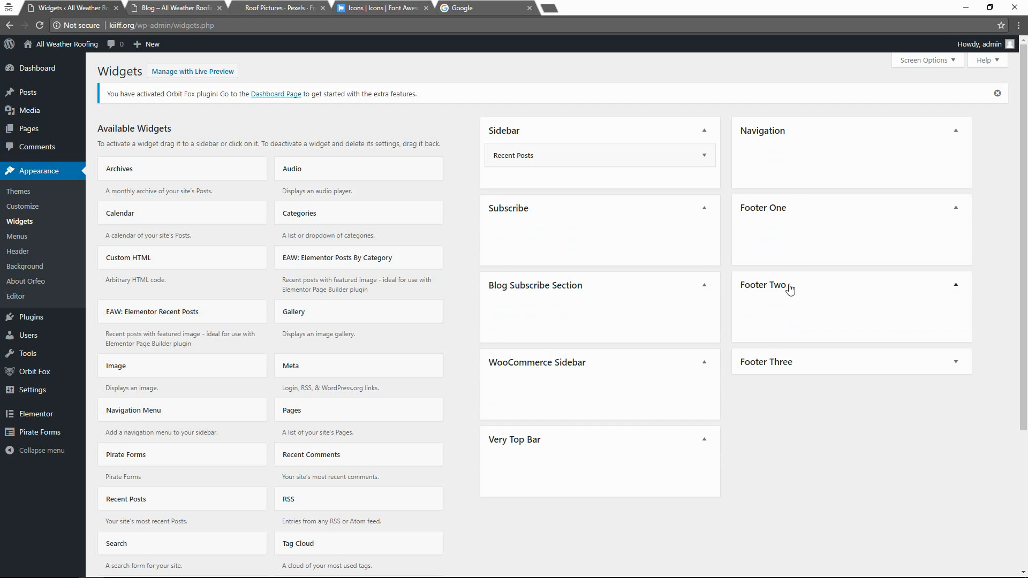
left_click(793, 362)
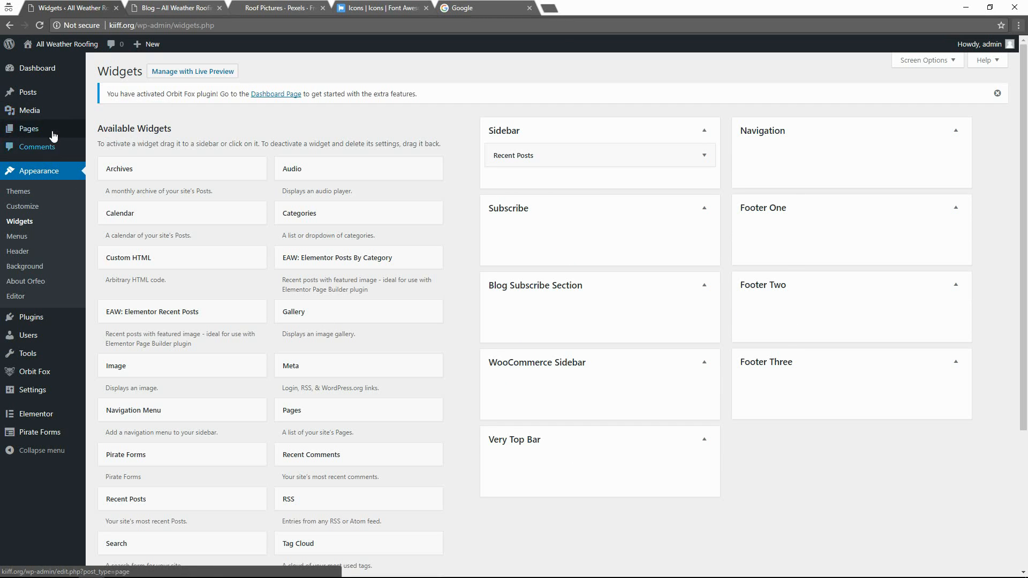
- Move Sample Page to the trash from the list of all pages
mouse_move(54, 134)
left_click(102, 131)
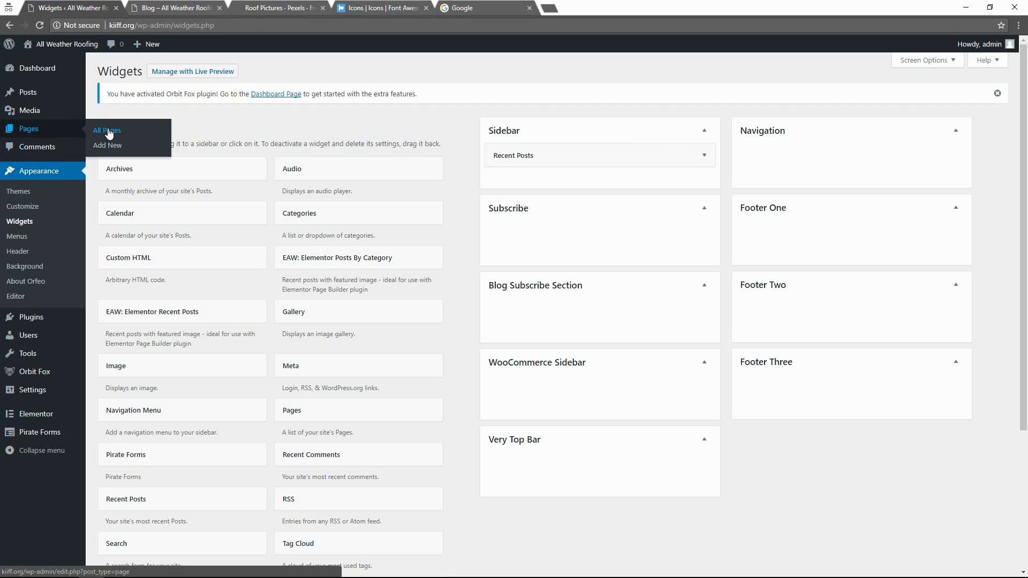
mouse_move(149, 253)
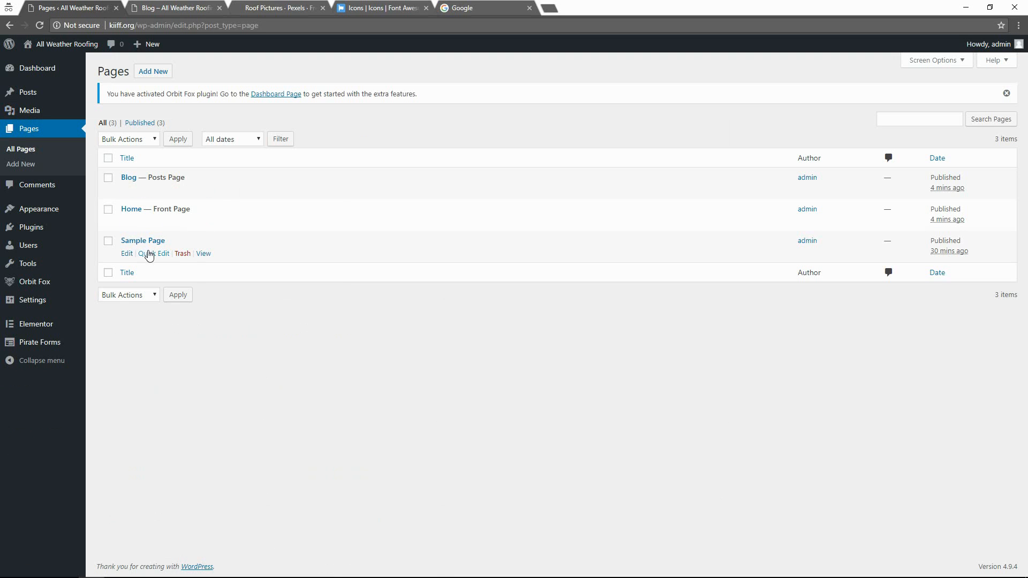
left_click(182, 252)
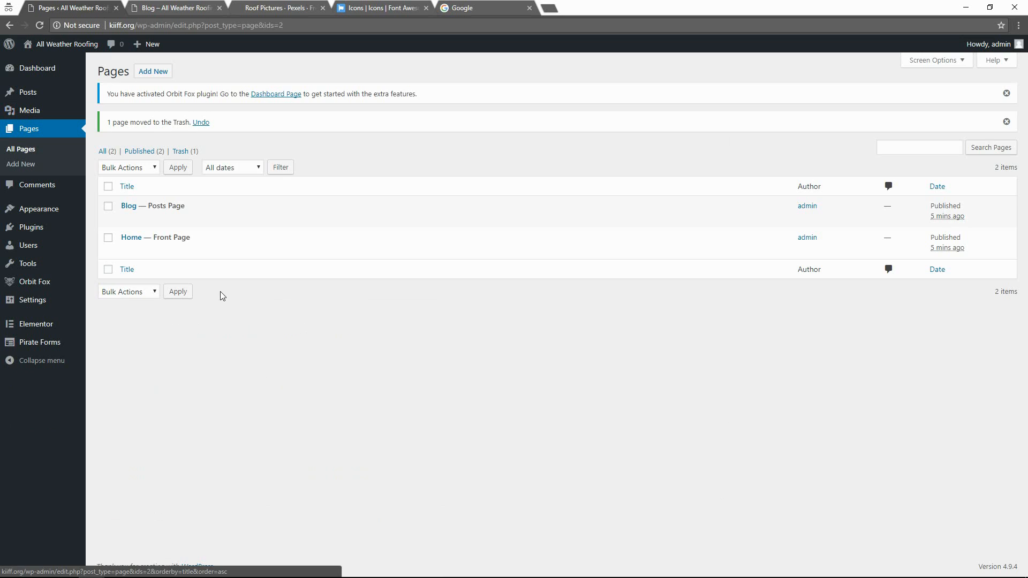
- Create a new page titled "Contact Us" with an empty body and keep the editor in Visual mode
left_click(151, 75)
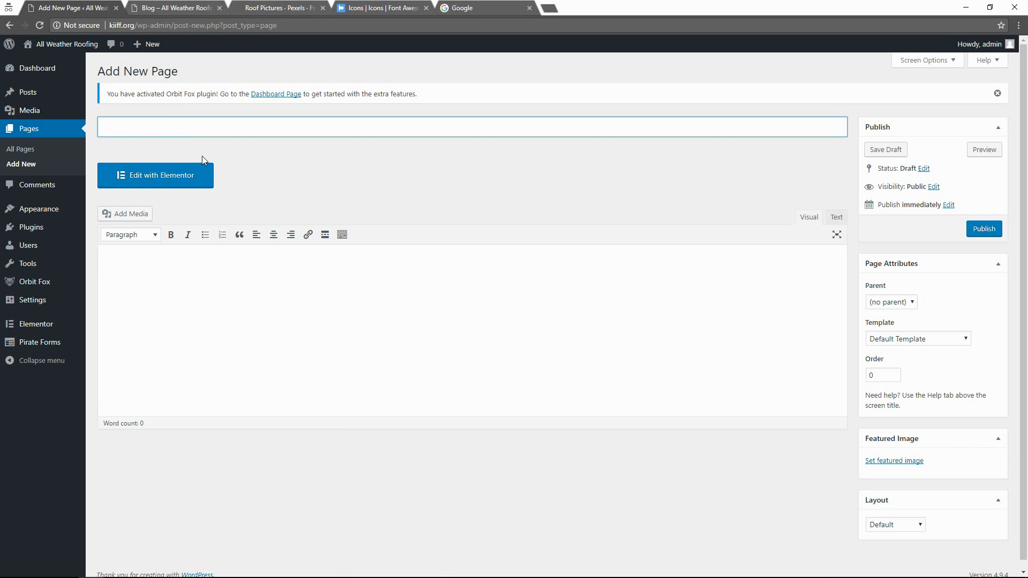
type("Contact Us")
left_click(170, 183)
scroll(511, 390, "down", 1)
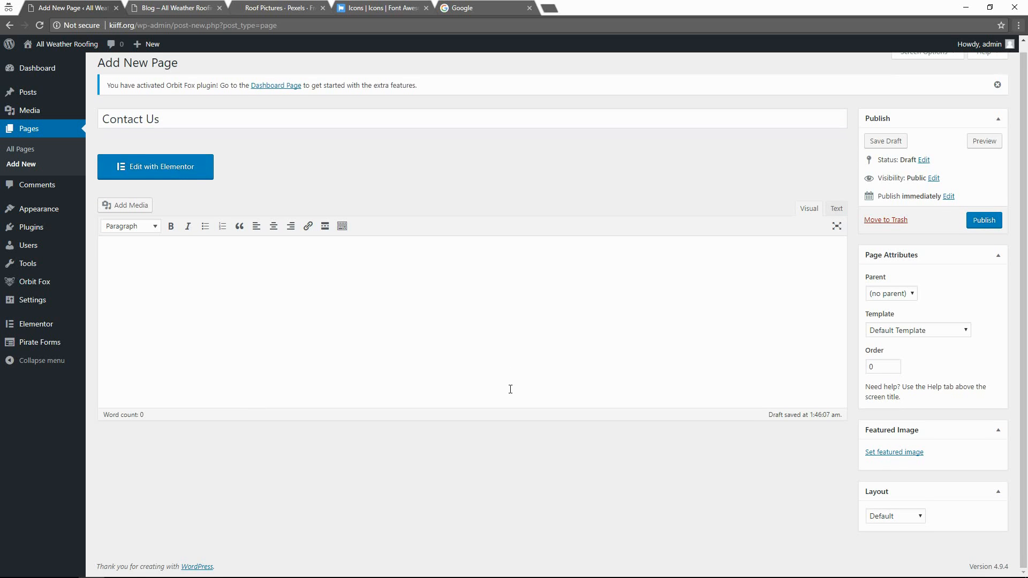
scroll(511, 389, "up", 1)
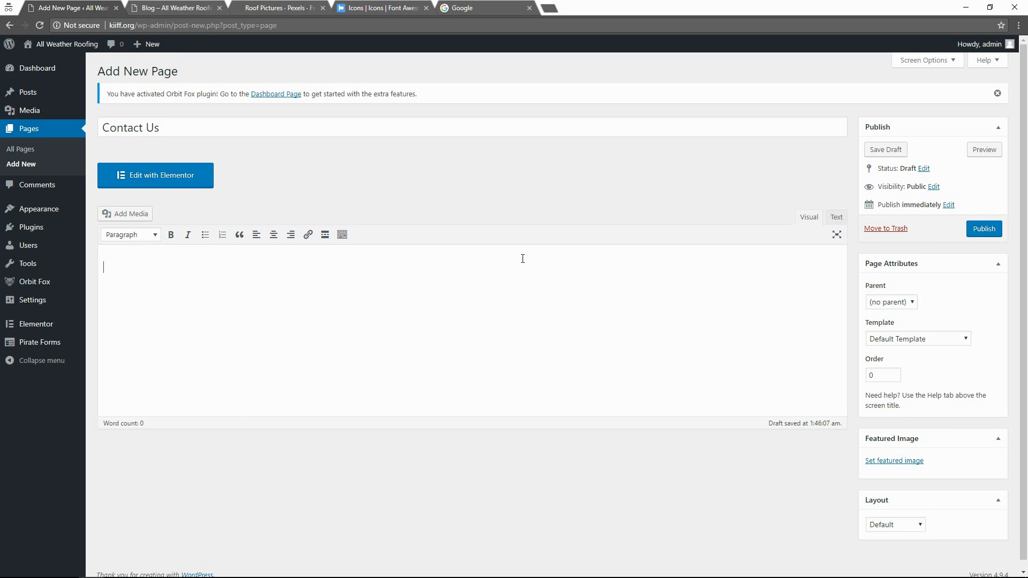
left_click(837, 217)
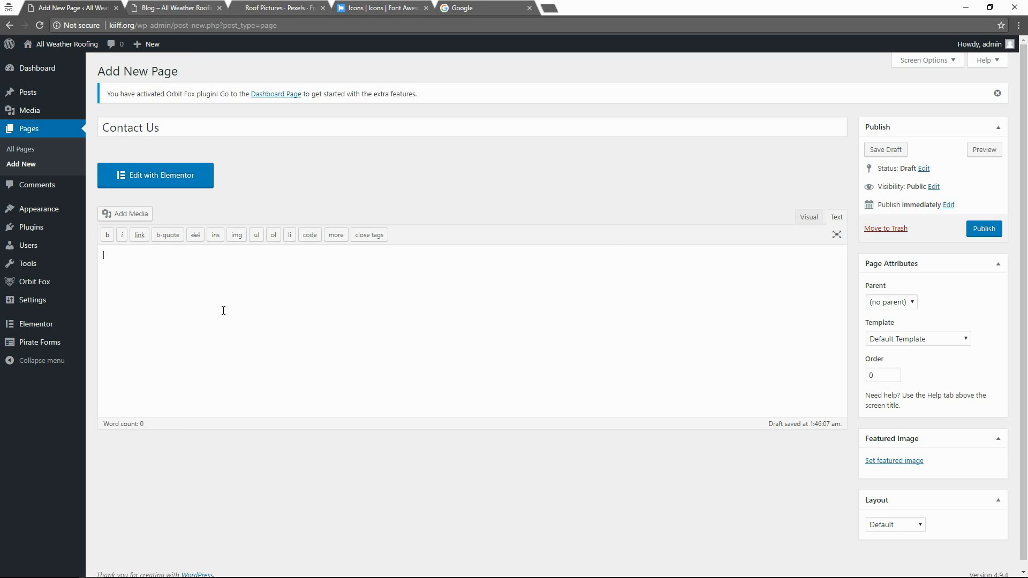
left_click(809, 217)
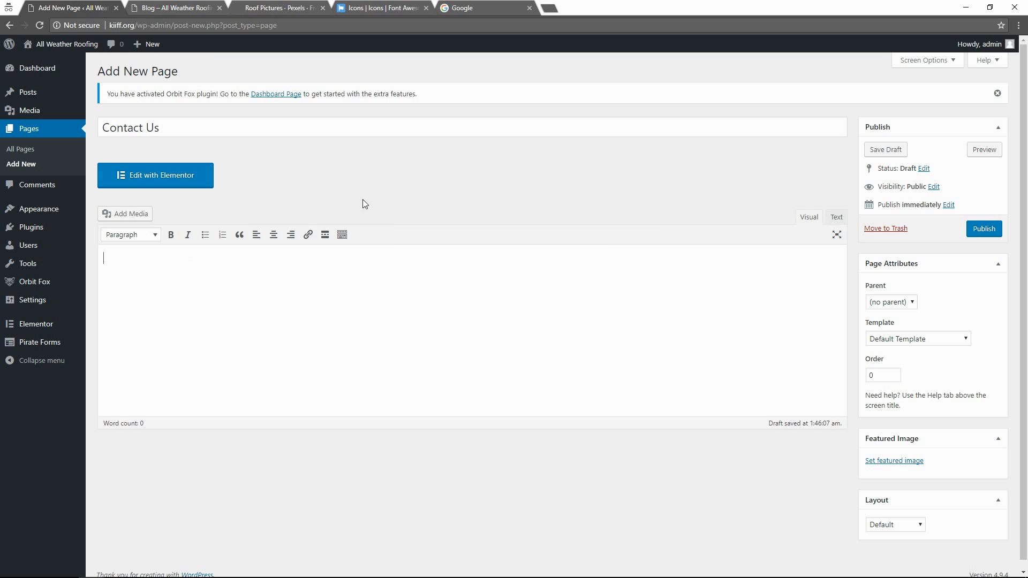
- Publish the Contact Us page and open it in Elementor, declining to replace Elementor's default styles with the theme defaults
left_click(984, 230)
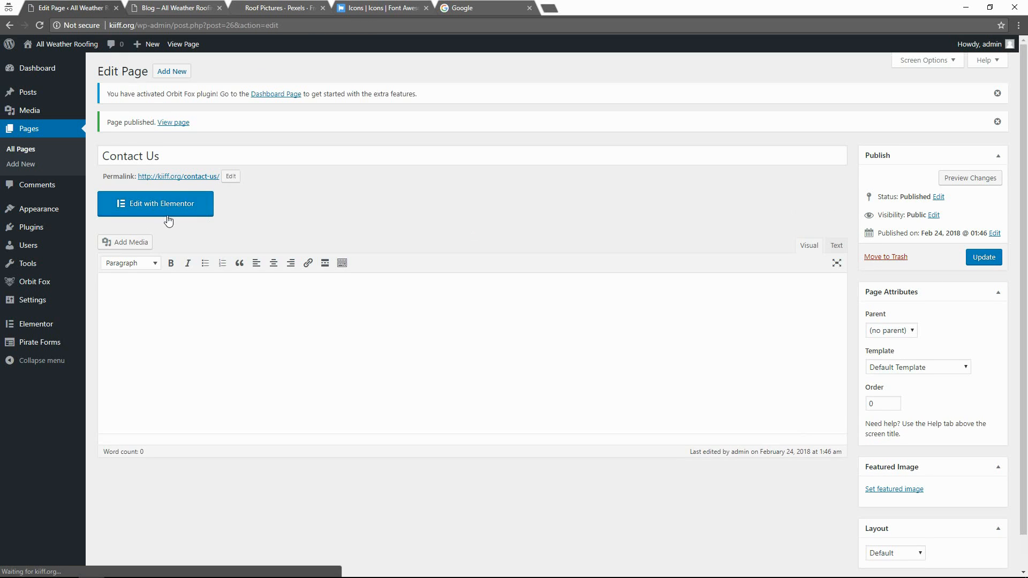
left_click(179, 201)
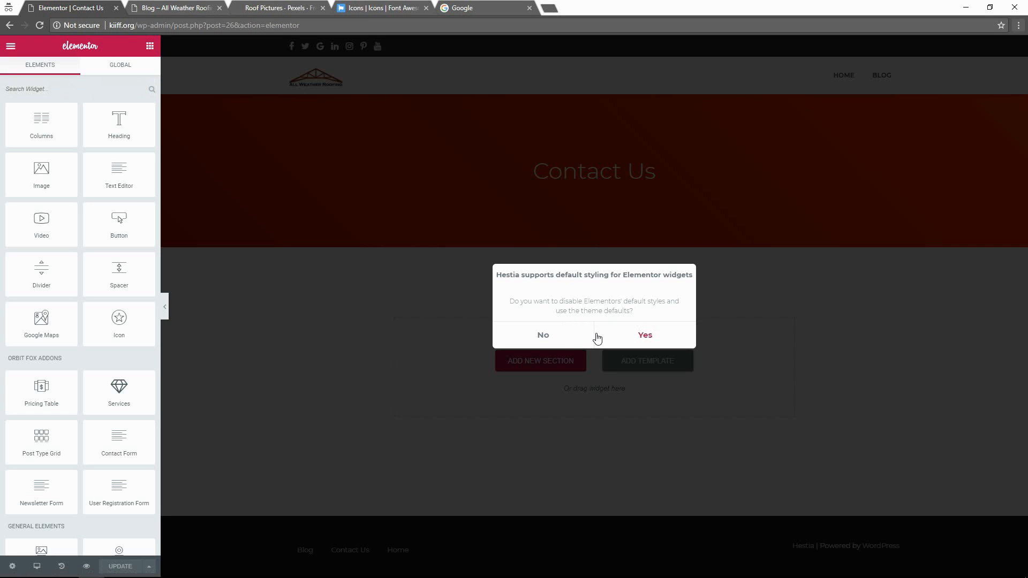
left_click(551, 337)
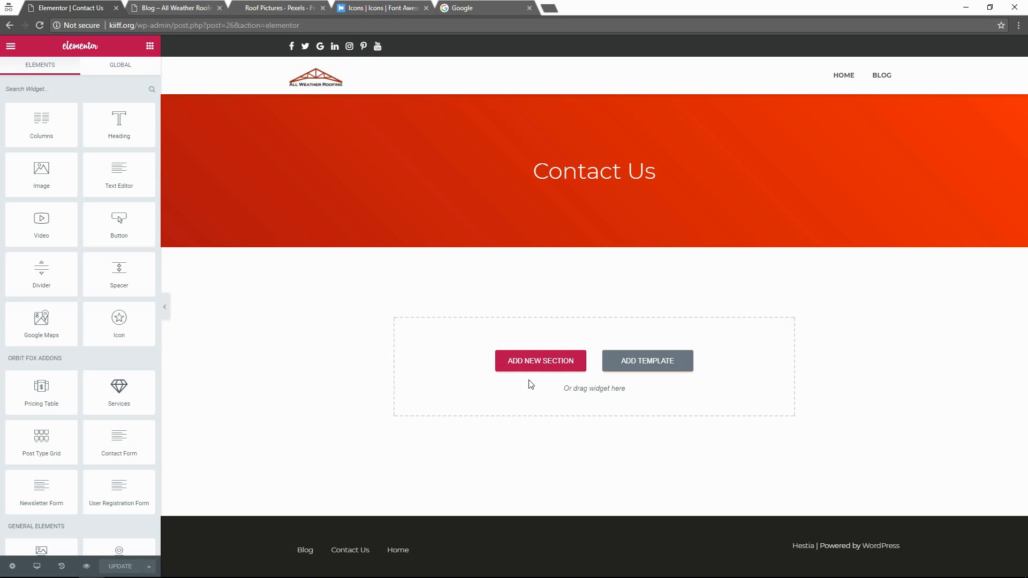
- Add a section with two equal columns and place a Google Maps widget in its first column
left_click(535, 362)
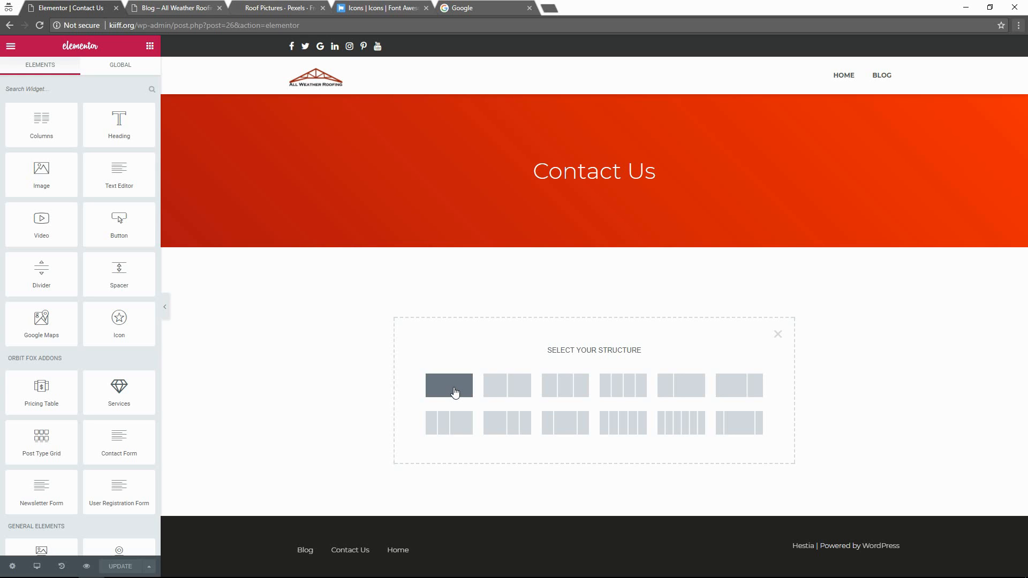
left_click(506, 385)
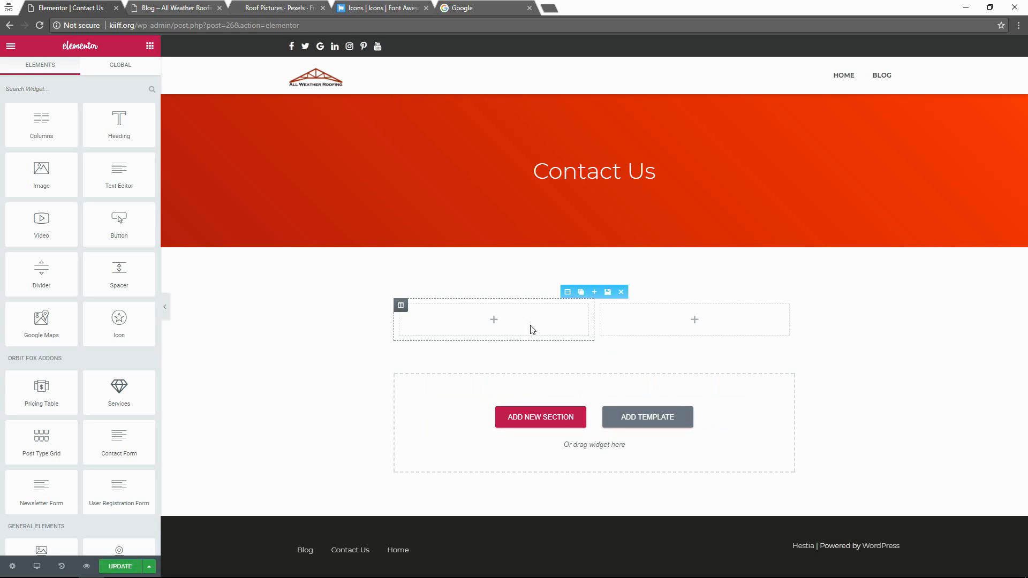
left_click_drag(39, 335, 479, 336)
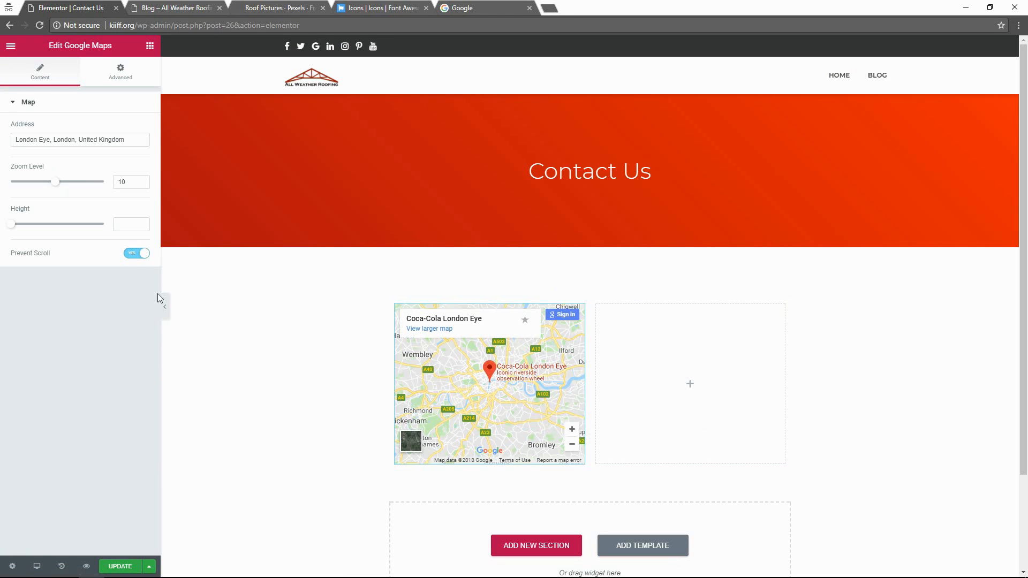
left_click(10, 46)
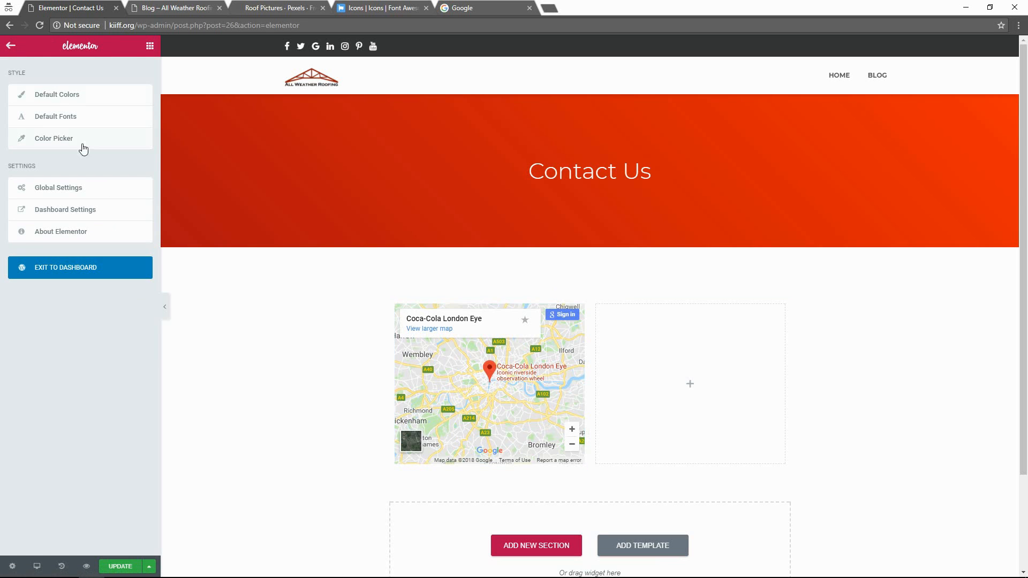
left_click(521, 546)
scroll(317, 469, "down", 3)
scroll(217, 370, "up", 2)
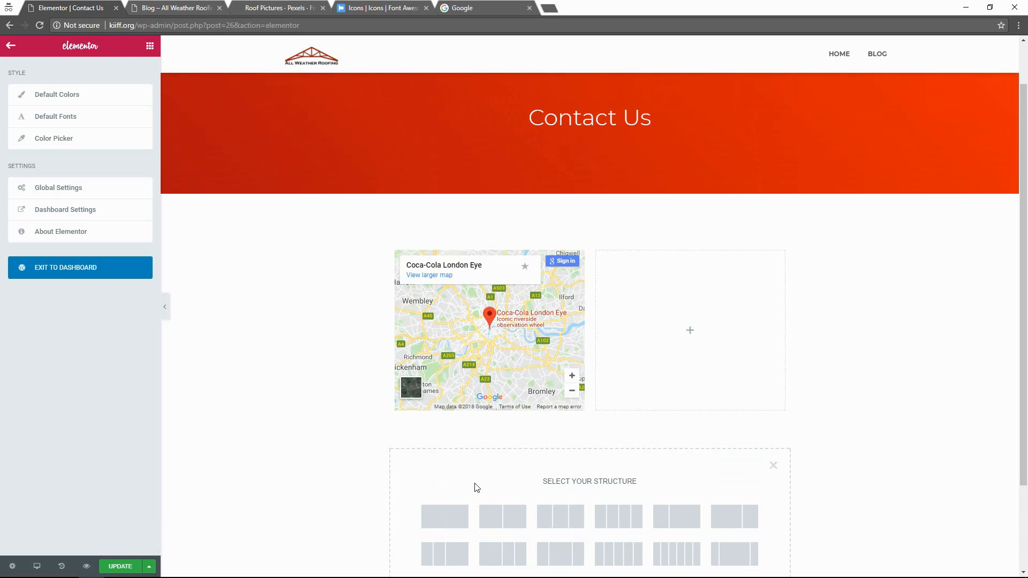
scroll(369, 399, "down", 2)
left_click(11, 46)
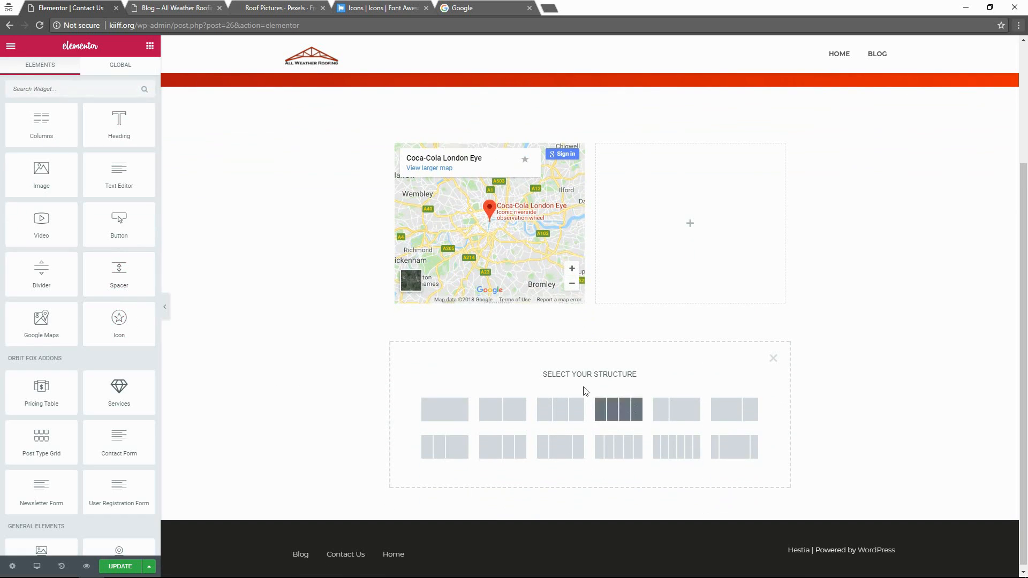
left_click(773, 359)
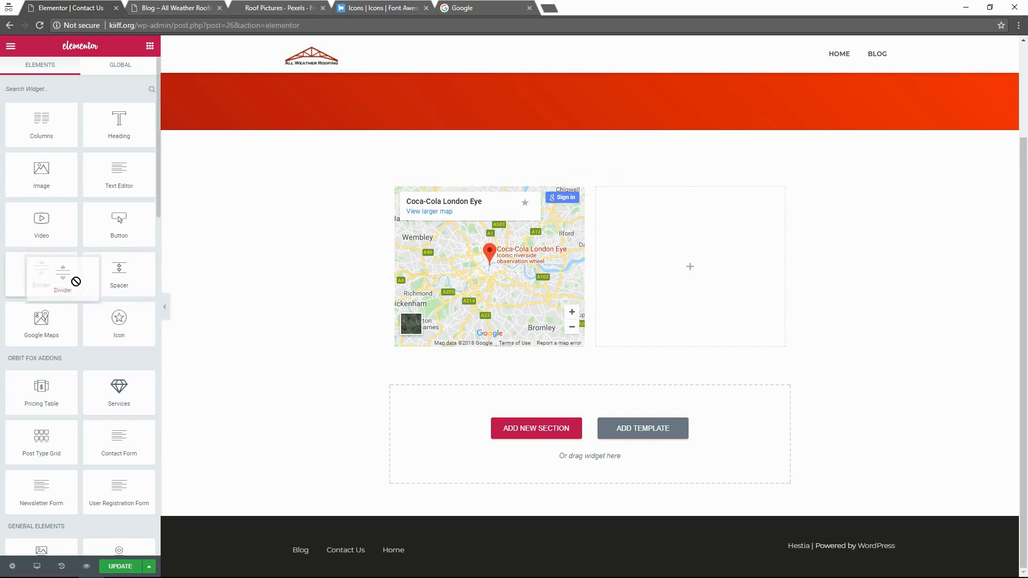
- Add a single-column section below the map section and place a Divider widget in it
left_click(566, 438)
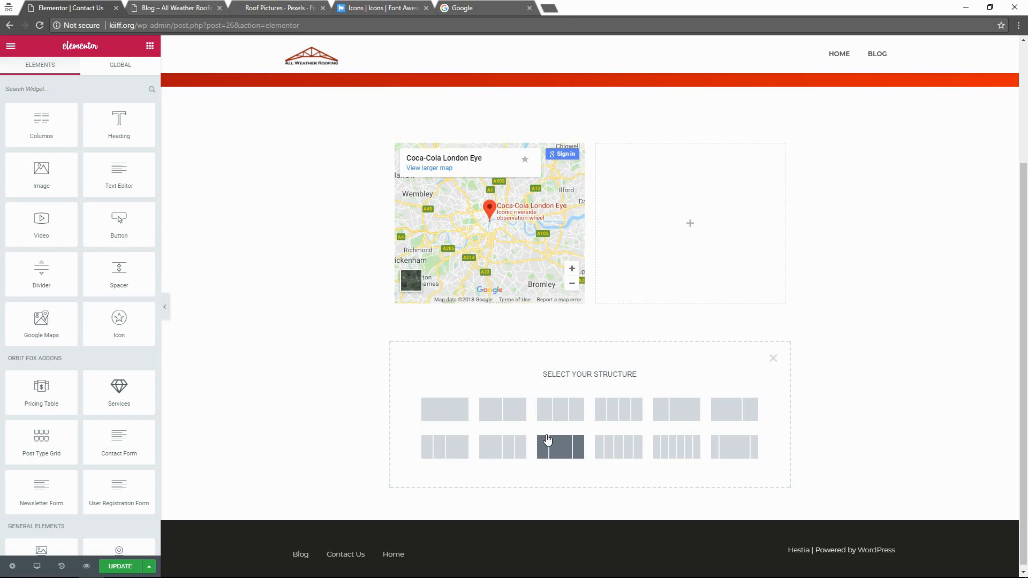
left_click(463, 399)
left_click_drag(42, 270, 585, 335)
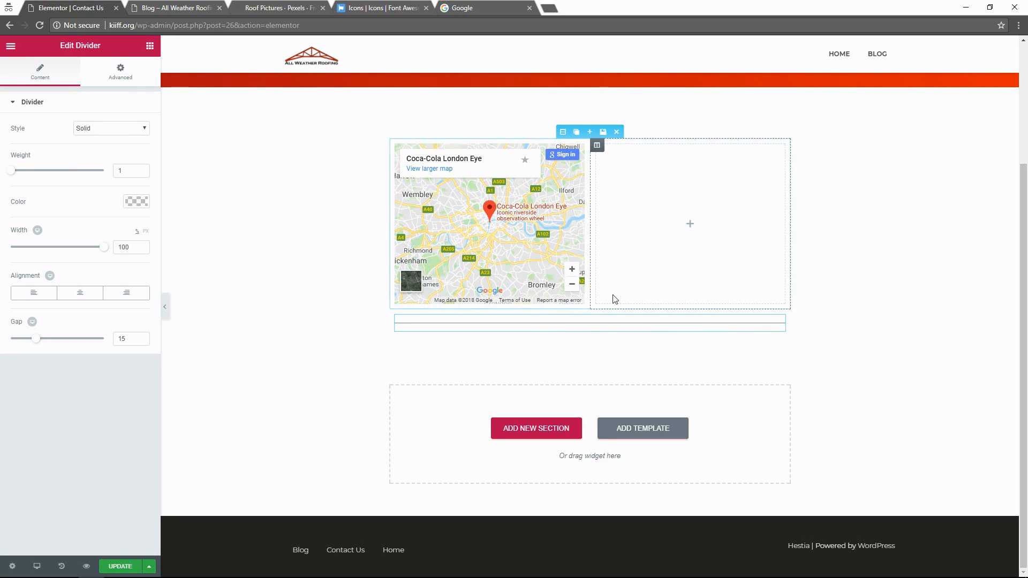
- Stretch the divider's section to the full page width and adjust its boxed content width so the line extends beyond the map section
left_click(563, 304)
left_click(136, 127)
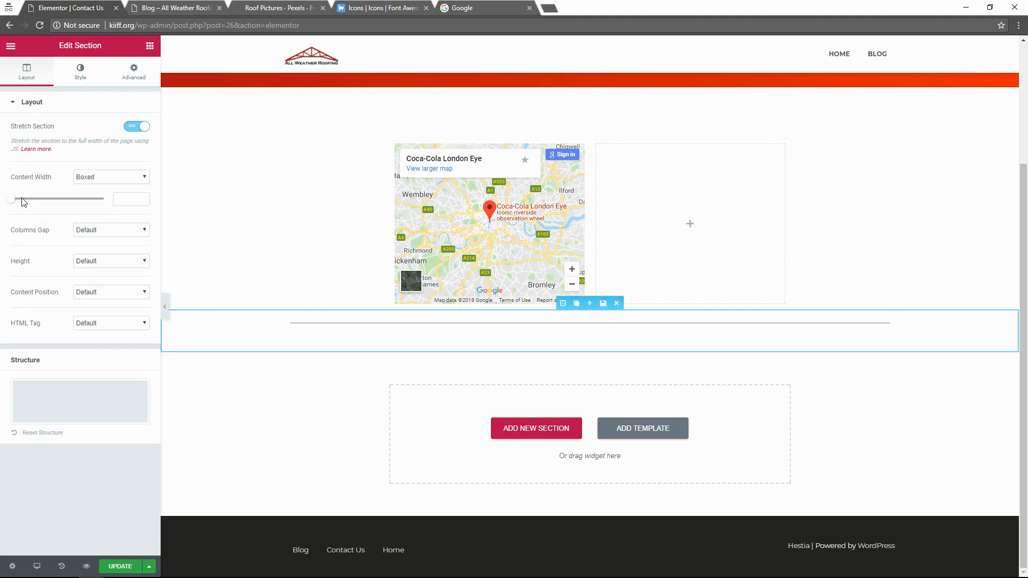
left_click_drag(12, 201, 68, 200)
left_click(264, 429)
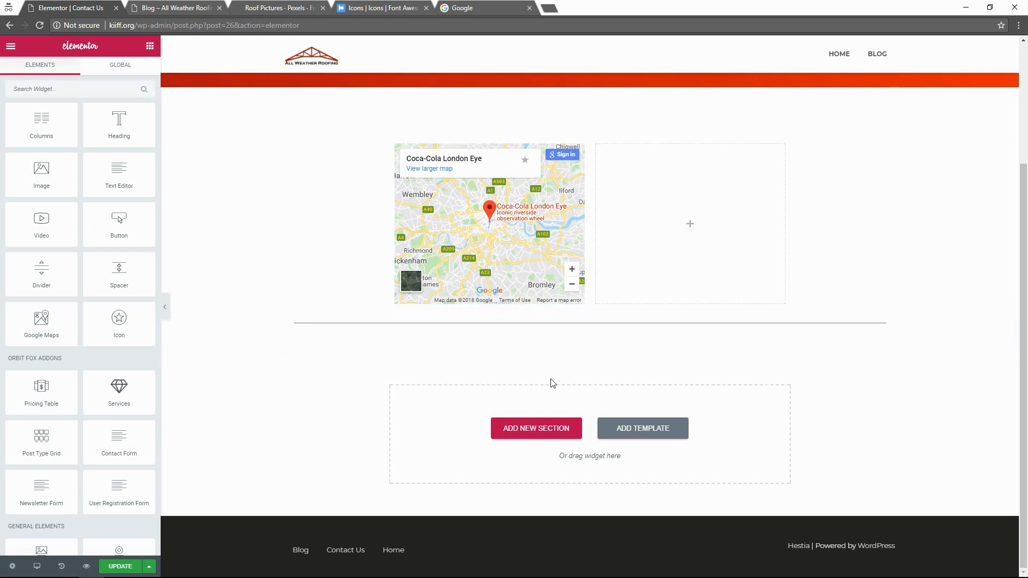
scroll(634, 154, "up", 2)
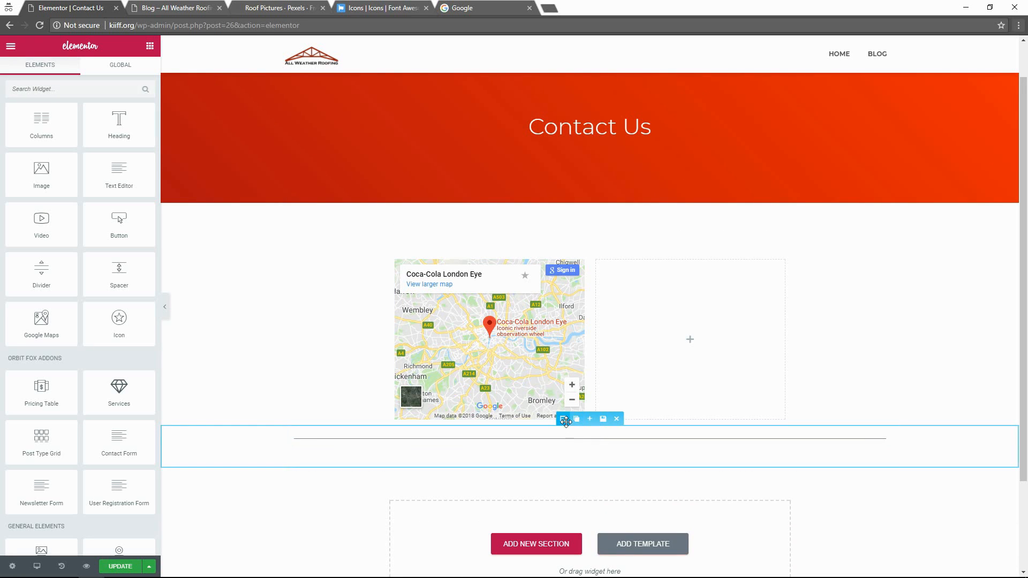
- Move the divider section above the map section and add an empty single-column section above the divider
left_click_drag(566, 421, 590, 260)
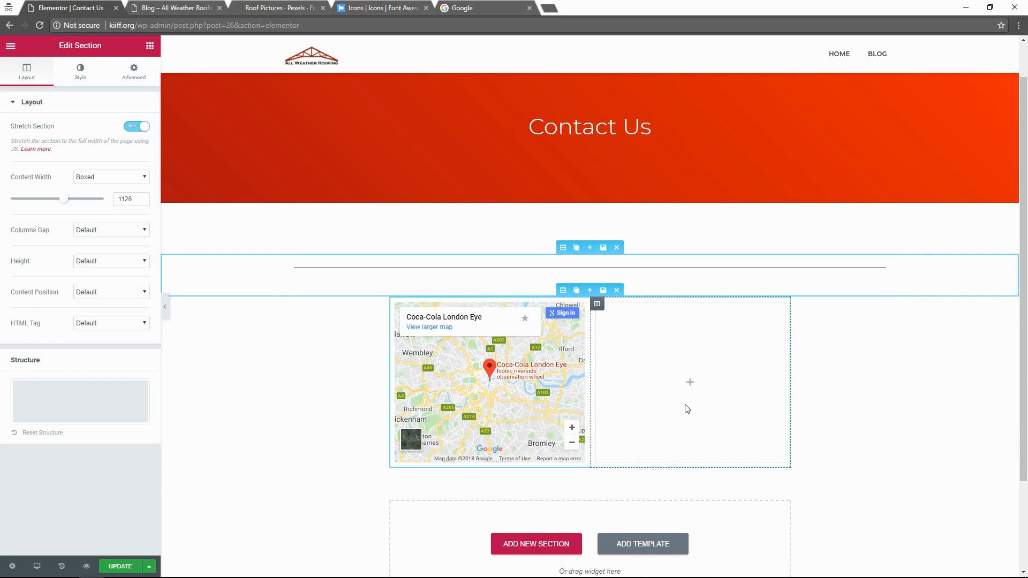
left_click(550, 544)
left_click(445, 567)
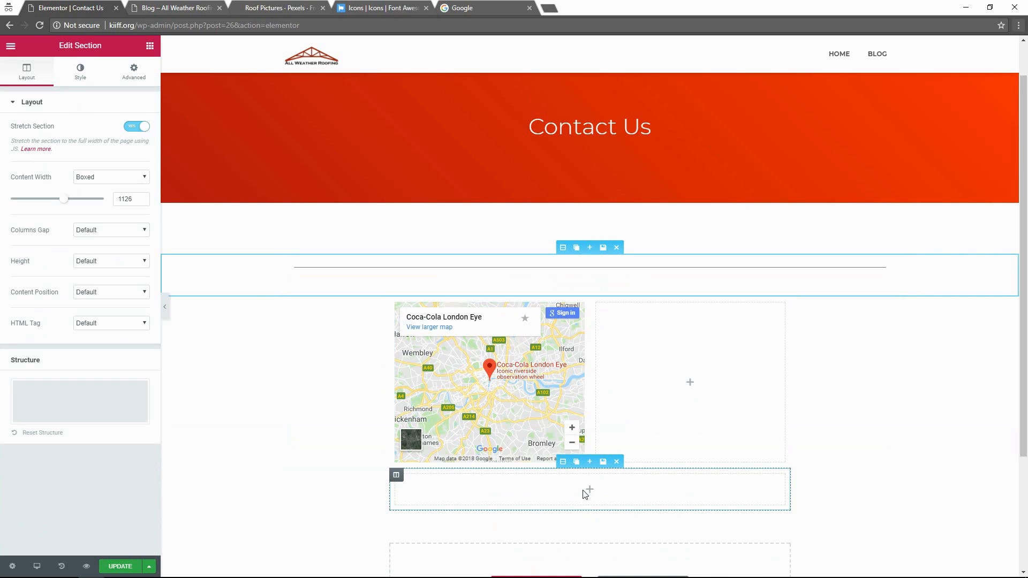
left_click_drag(563, 462, 560, 227)
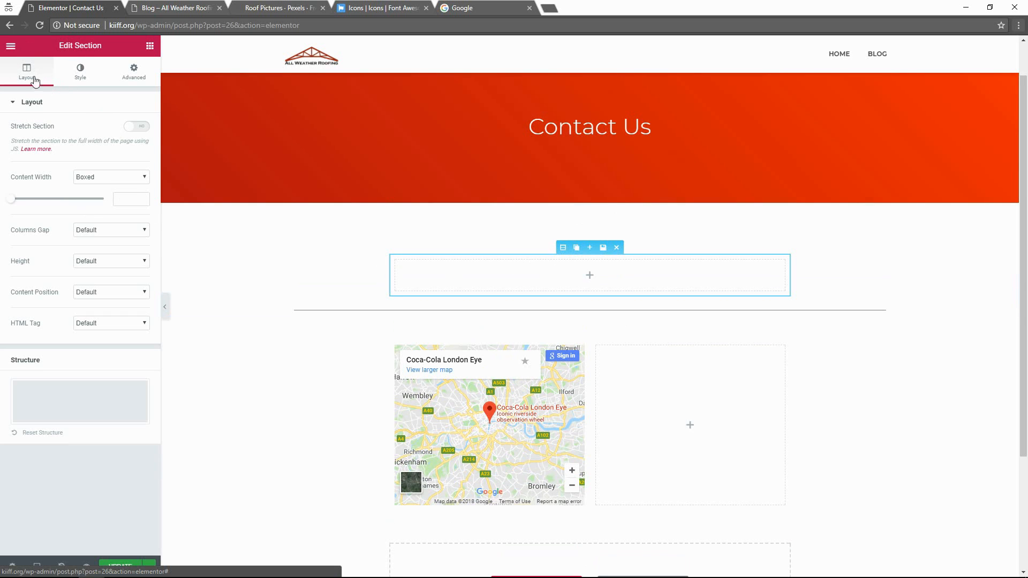
- Place a Pirate Forms widget in the empty single-column section above the divider
left_click(9, 51)
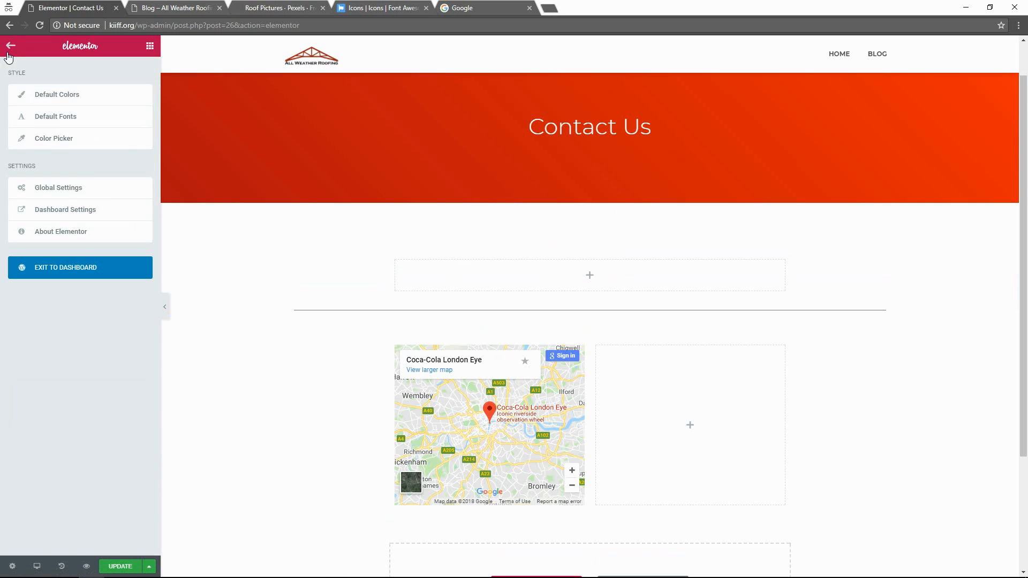
left_click(9, 54)
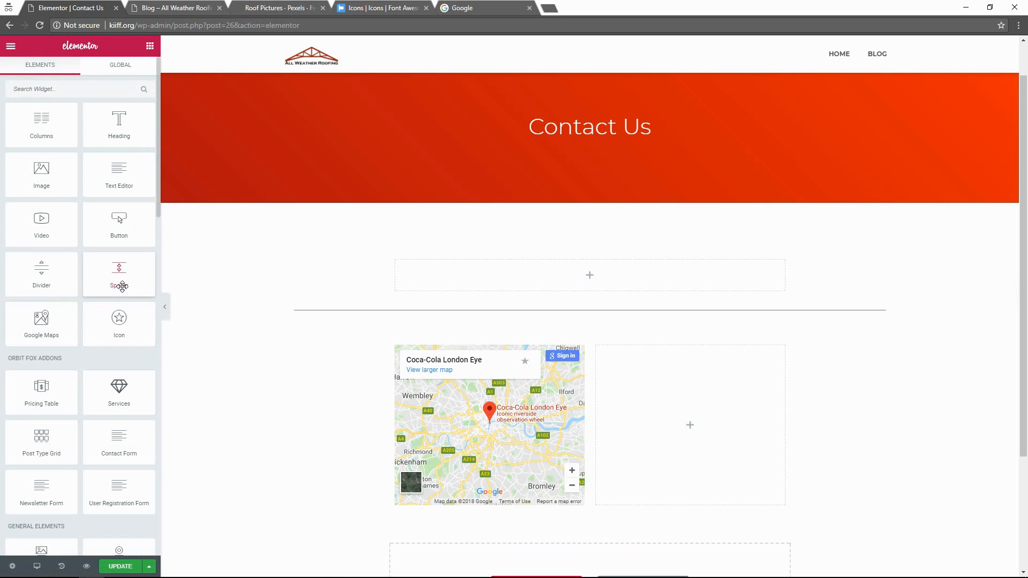
scroll(101, 416, "down", 15)
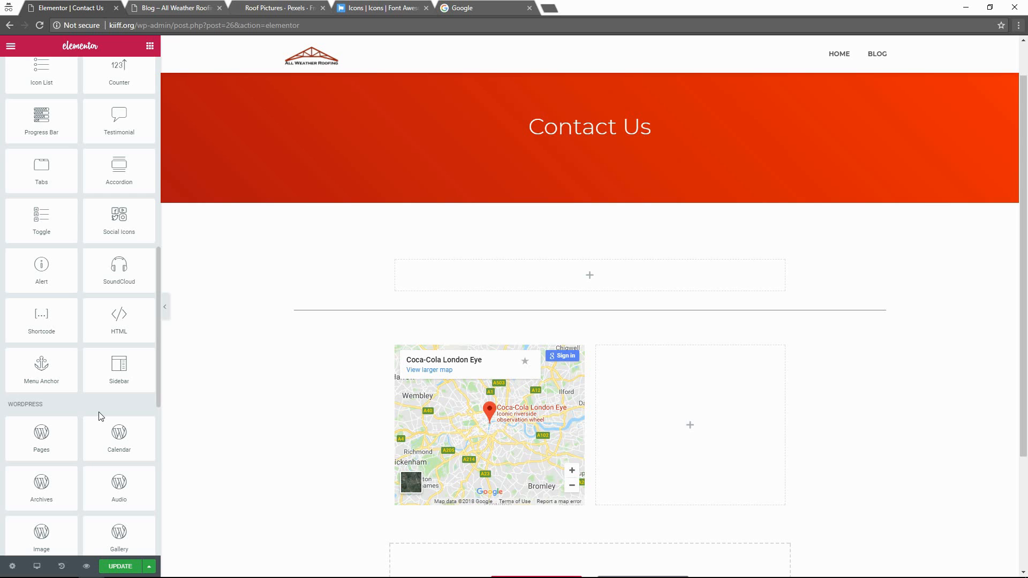
scroll(101, 415, "down", 6)
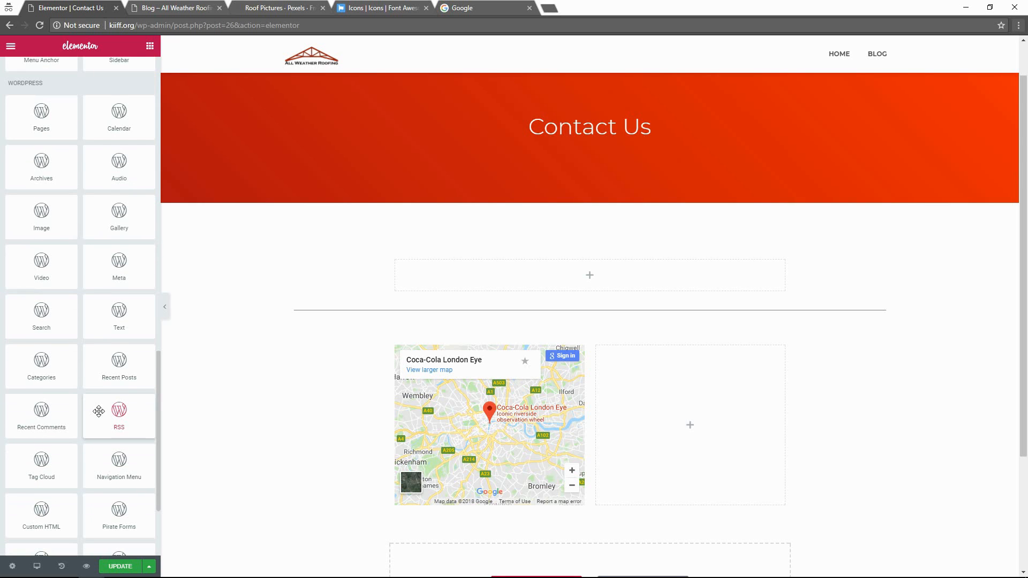
scroll(100, 414, "down", 3)
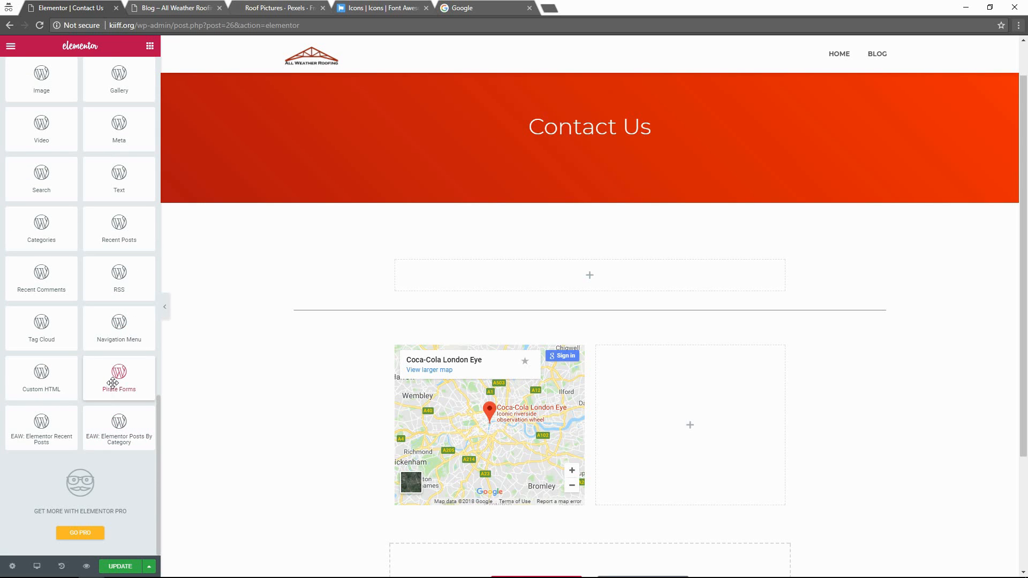
left_click_drag(110, 377, 519, 284)
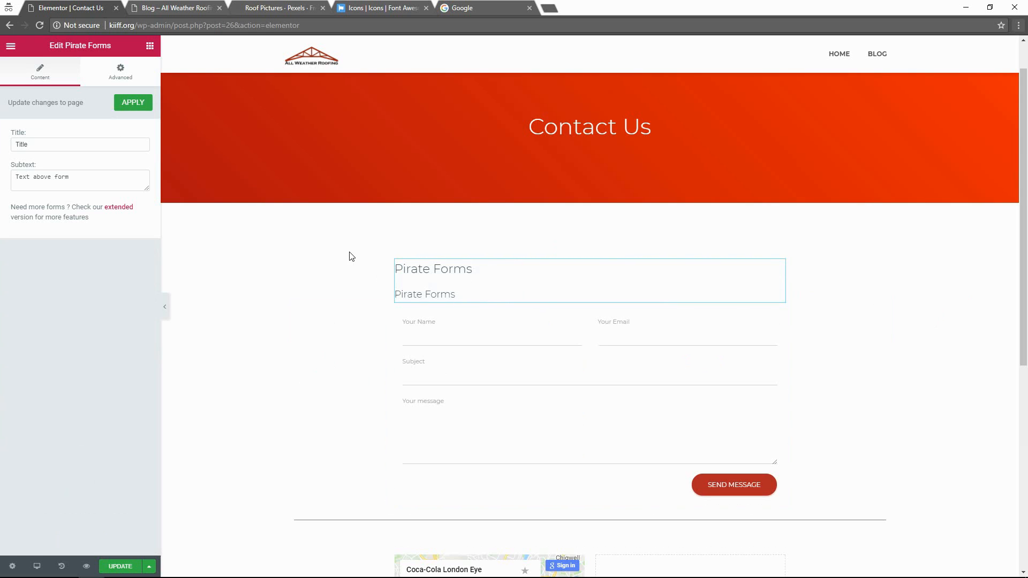
- Clear the contact form's title and set its subtext to "Send Us A Message"
left_click_drag(100, 185, 12, 185)
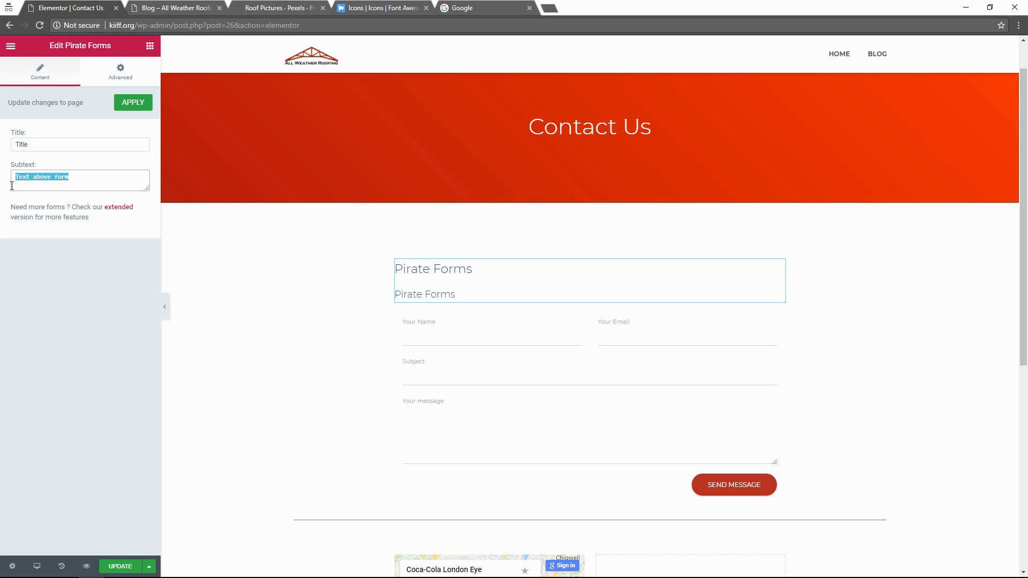
left_click(79, 178)
left_click_drag(40, 141, 1, 153)
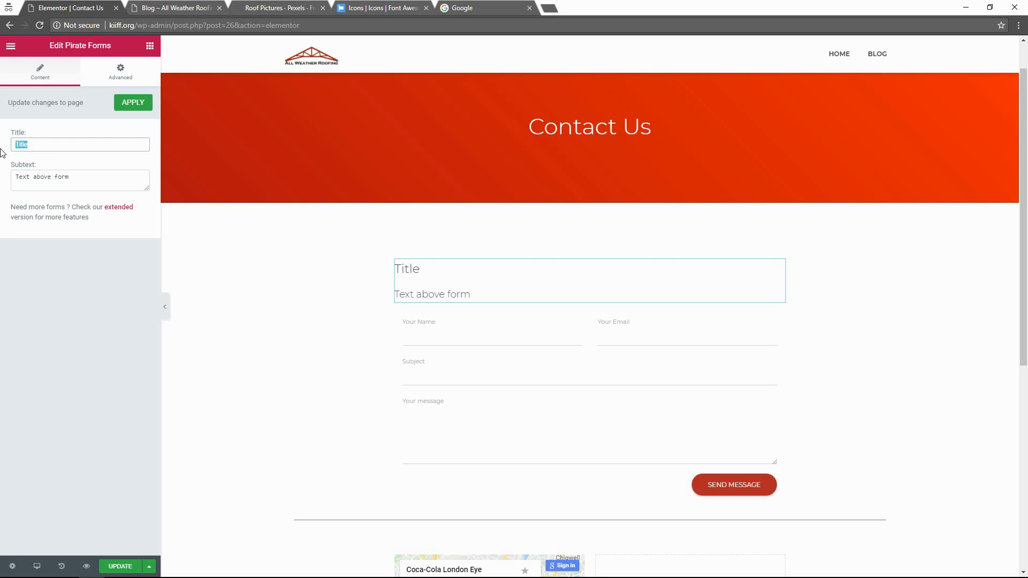
key("BackSpace")
left_click_drag(73, 176, 2, 185)
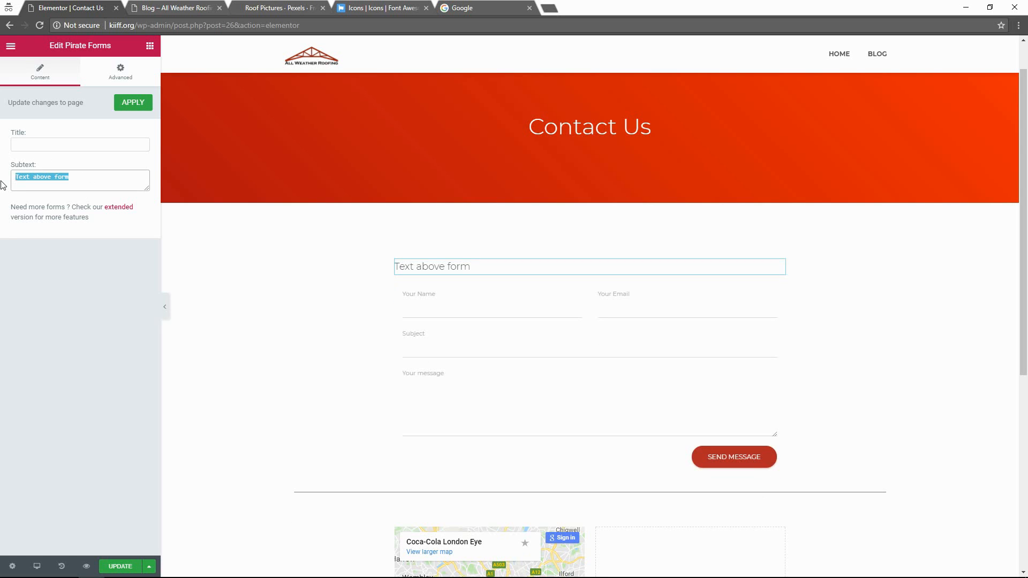
type("Send")
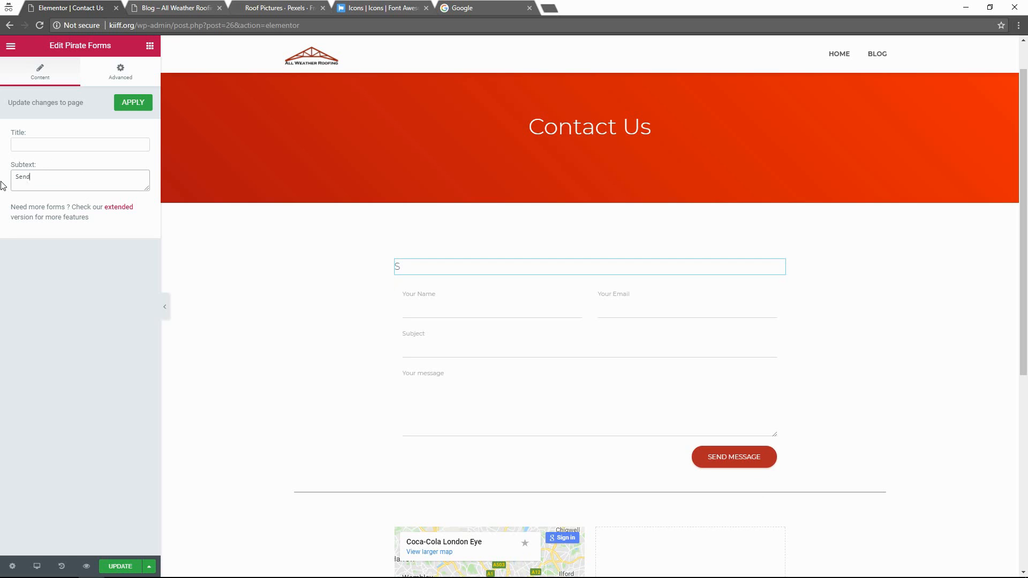
type(" Us A Message")
left_click(912, 331)
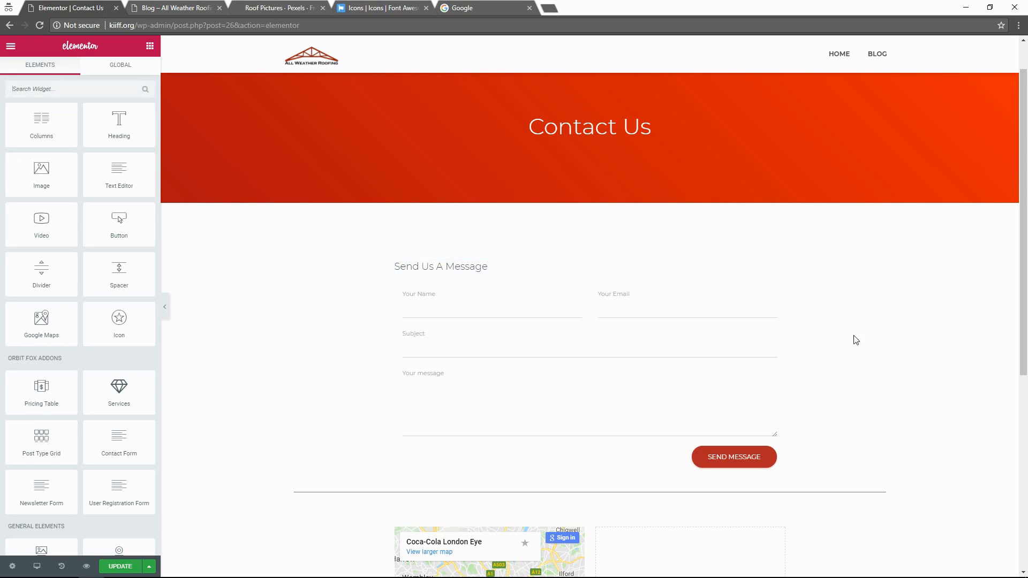
- Place a Text Editor widget in the empty column beside the map and replace its placeholder text with "Stop By The Office"
scroll(854, 337, "down", 2)
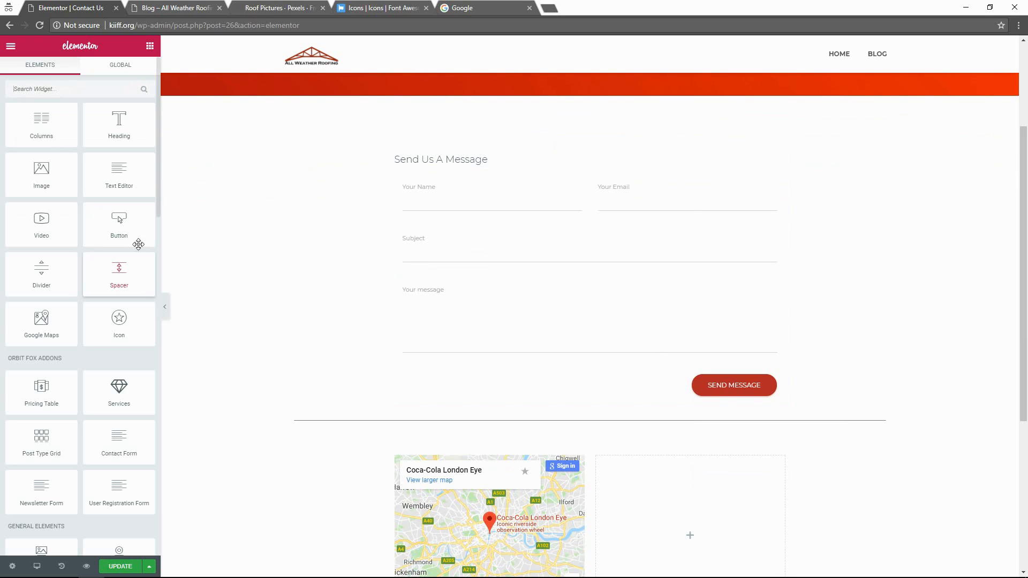
left_click_drag(1027, 268, 1026, 260)
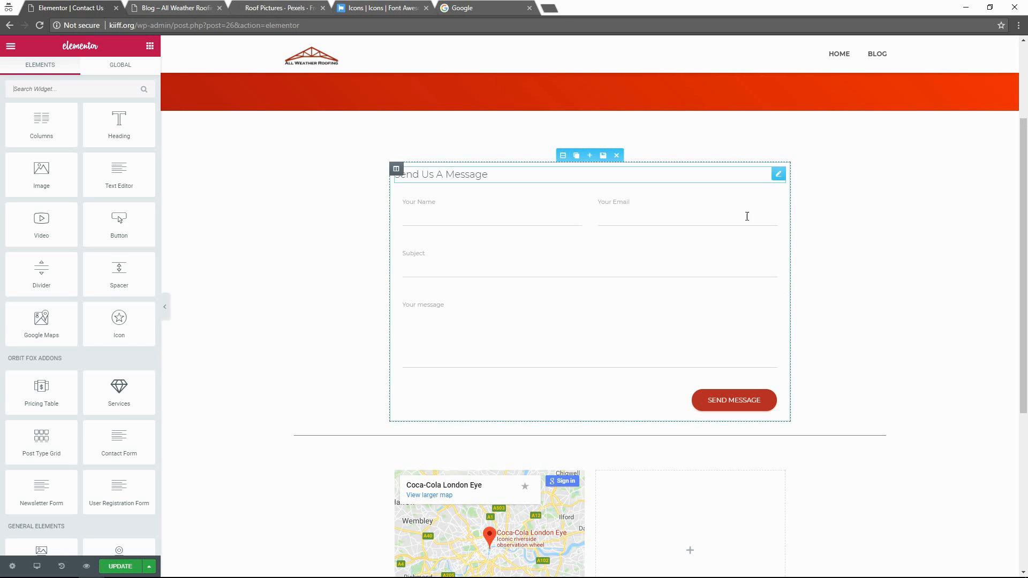
scroll(494, 421, "down", 3)
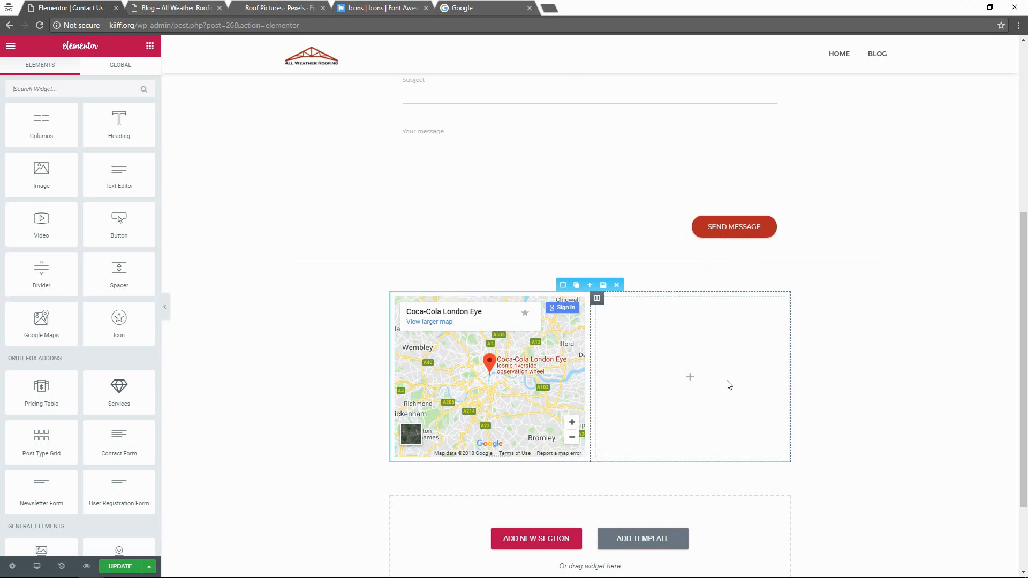
left_click_drag(127, 172, 616, 340)
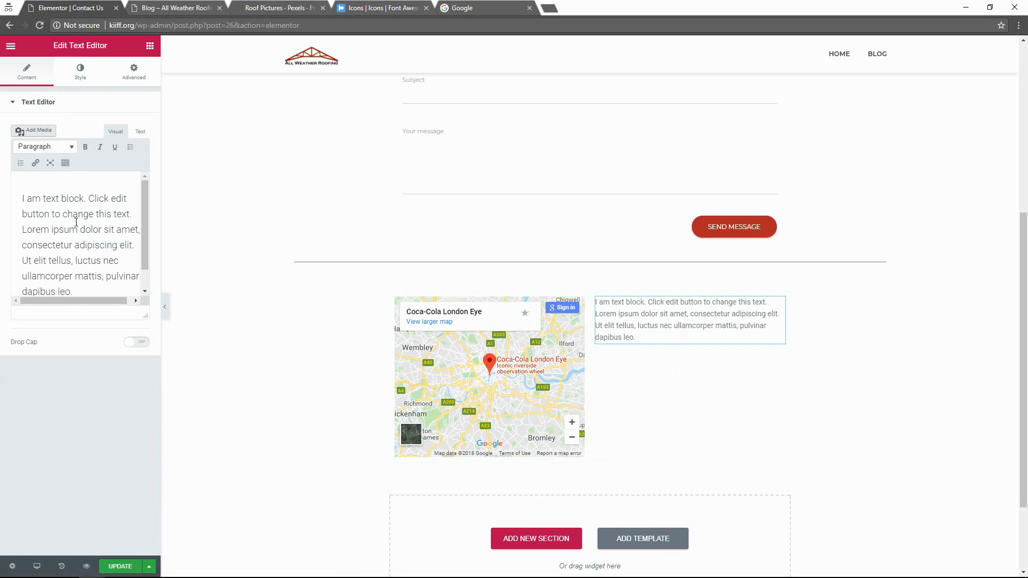
left_click(95, 287)
key("ctrl+a")
key("BackSpace")
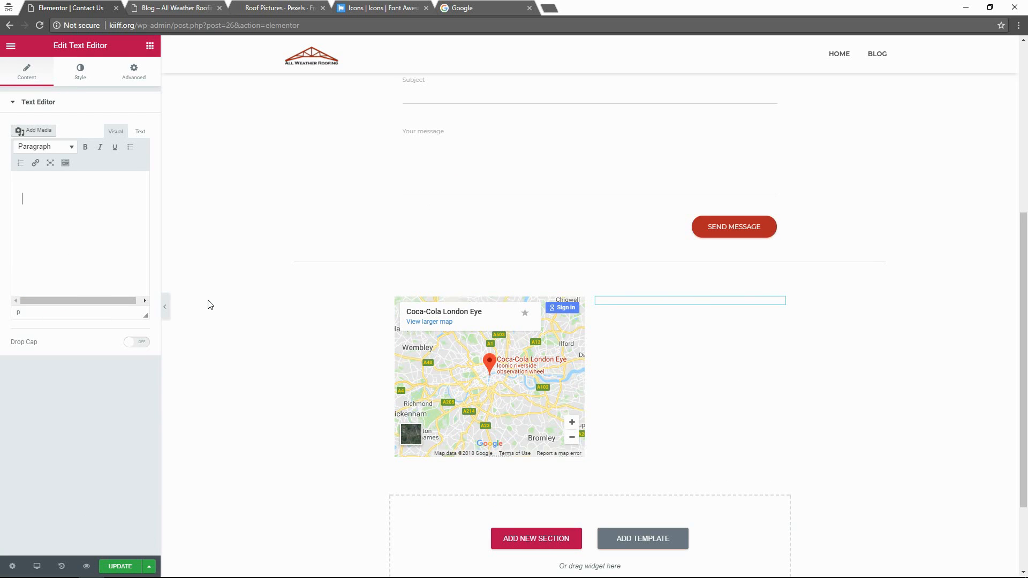
type("Stop By The Office")
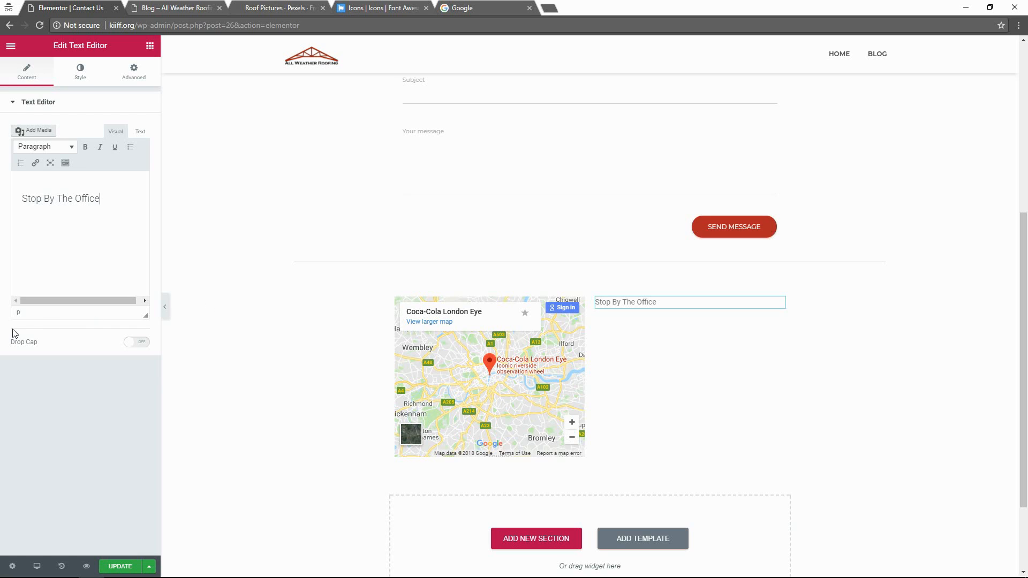
- Format the "Stop By The Office" text as Heading 2
left_click_drag(115, 202, 19, 199)
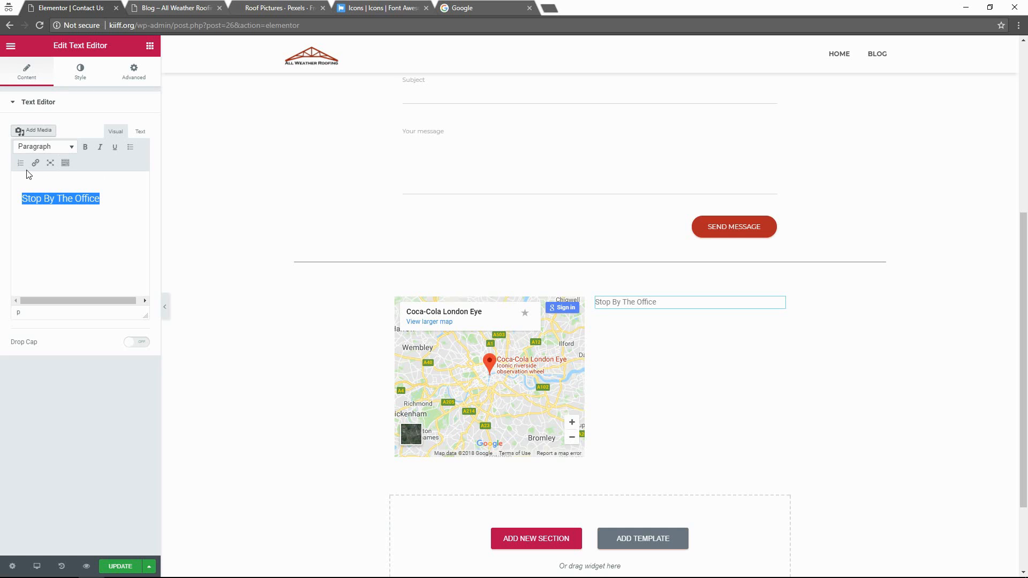
key("alt")
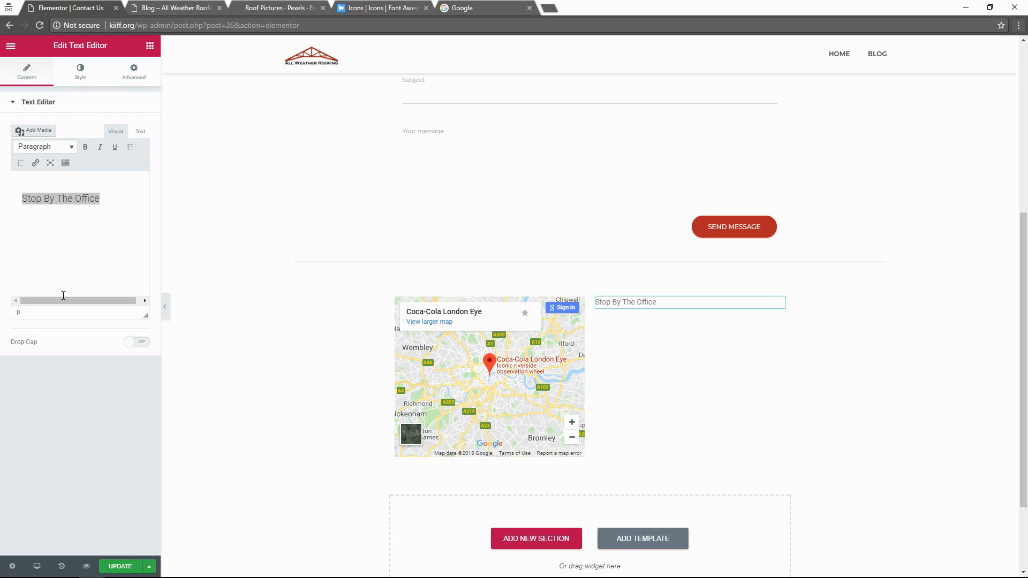
left_click(60, 153)
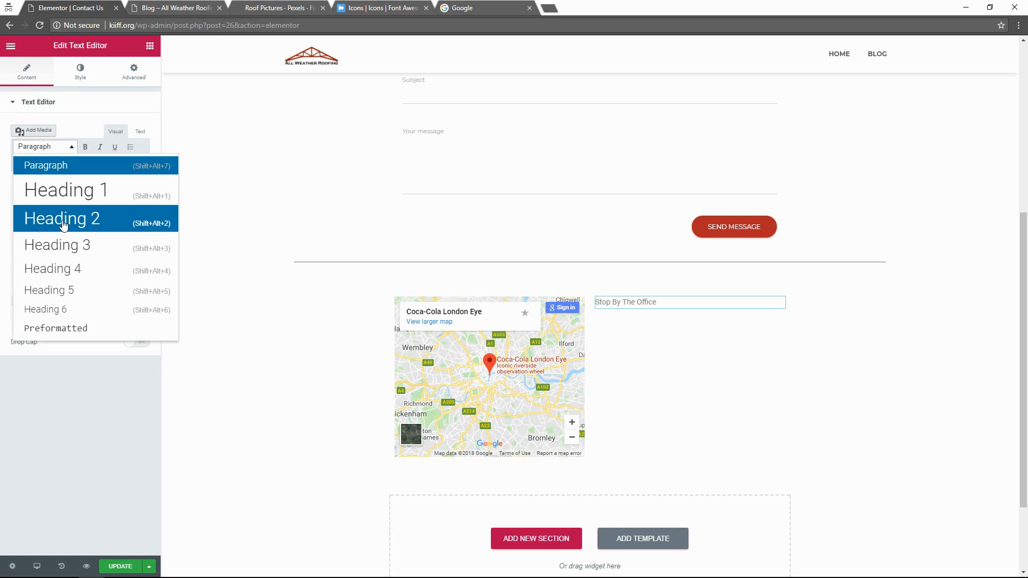
left_click(63, 239)
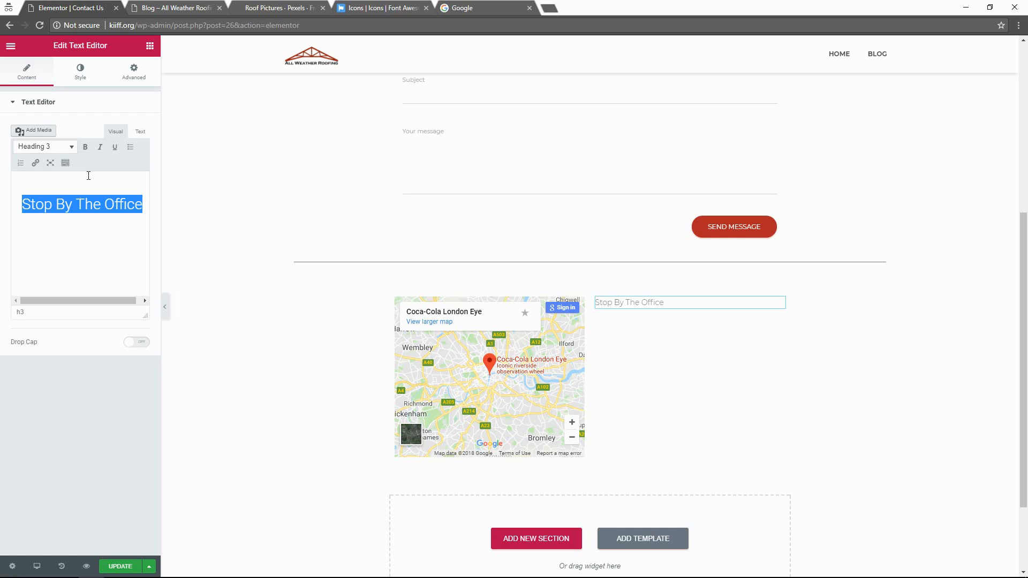
left_click(42, 147)
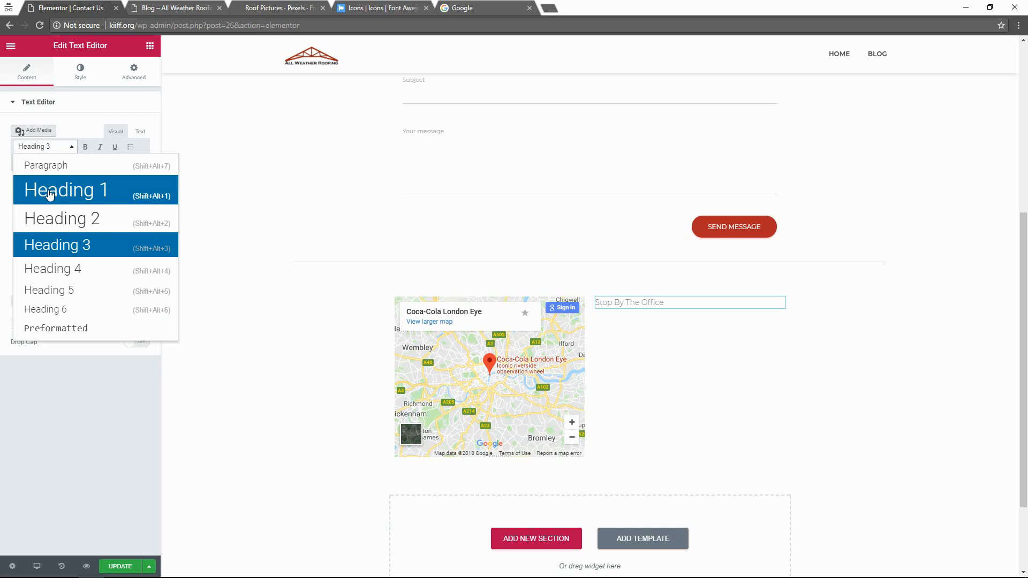
left_click(59, 219)
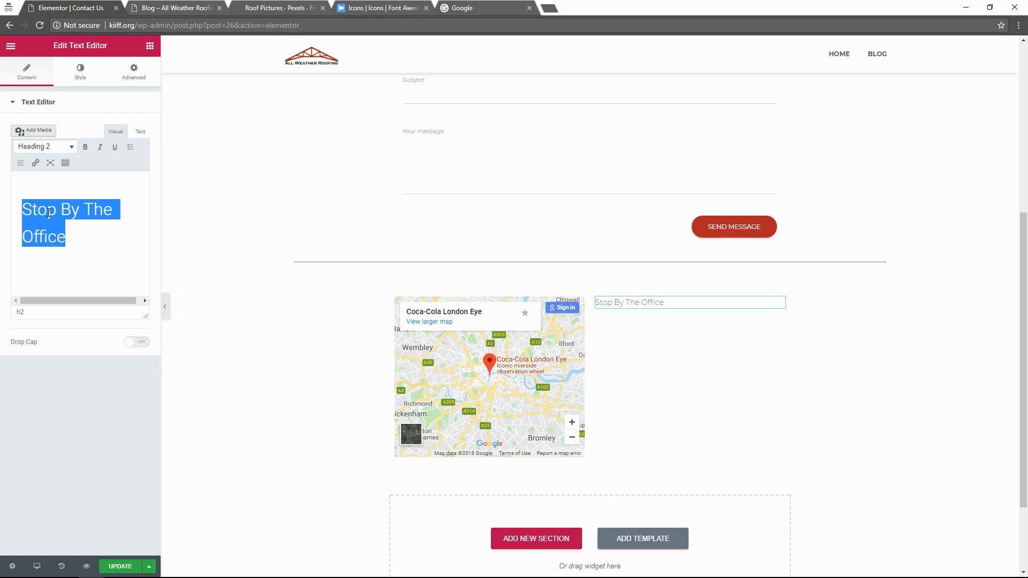
- Center the "Stop By The Office" text and set its font size to 33 px
left_click(100, 75)
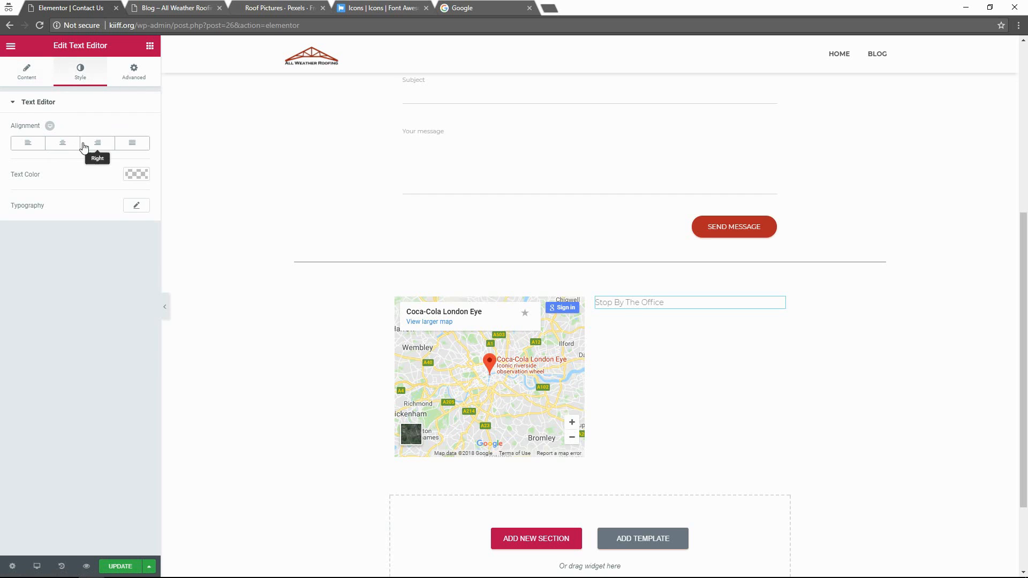
left_click(62, 143)
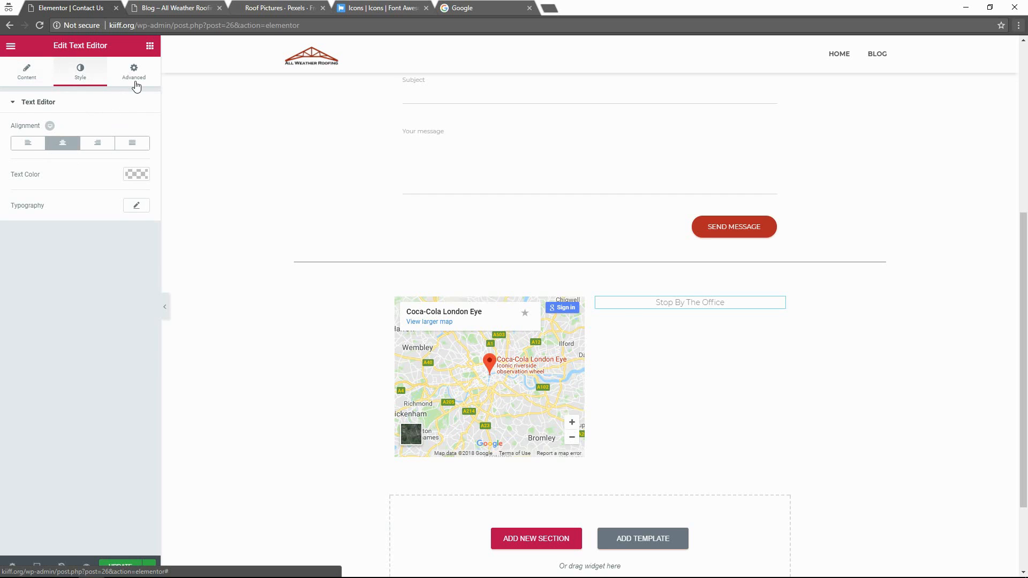
left_click(133, 206)
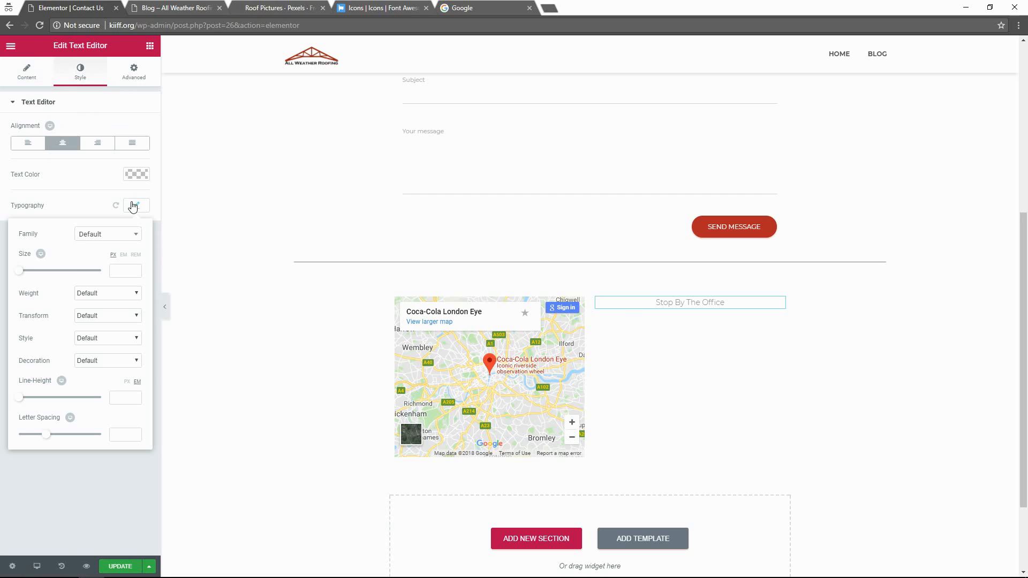
left_click(35, 272)
left_click_drag(36, 273, 33, 272)
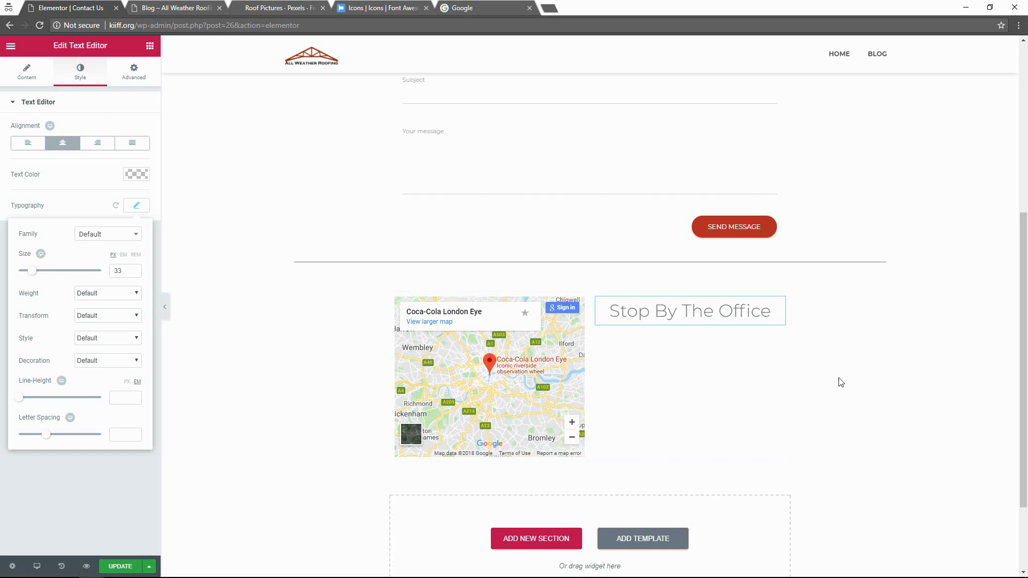
left_click(878, 380)
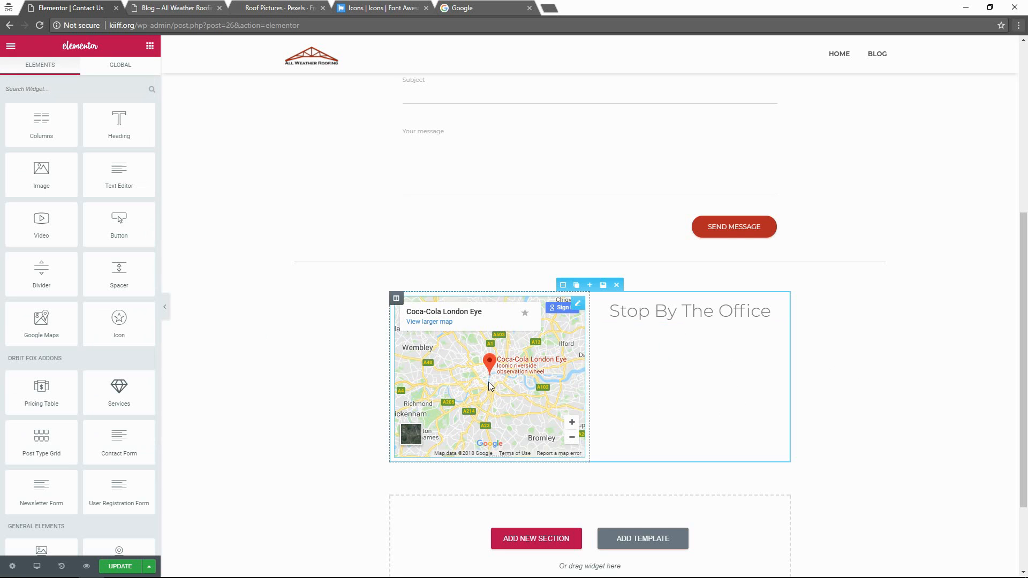
- Save the updated Contact Us page and leave Elementor for the WordPress Menus screen
scroll(257, 415, "up", 6)
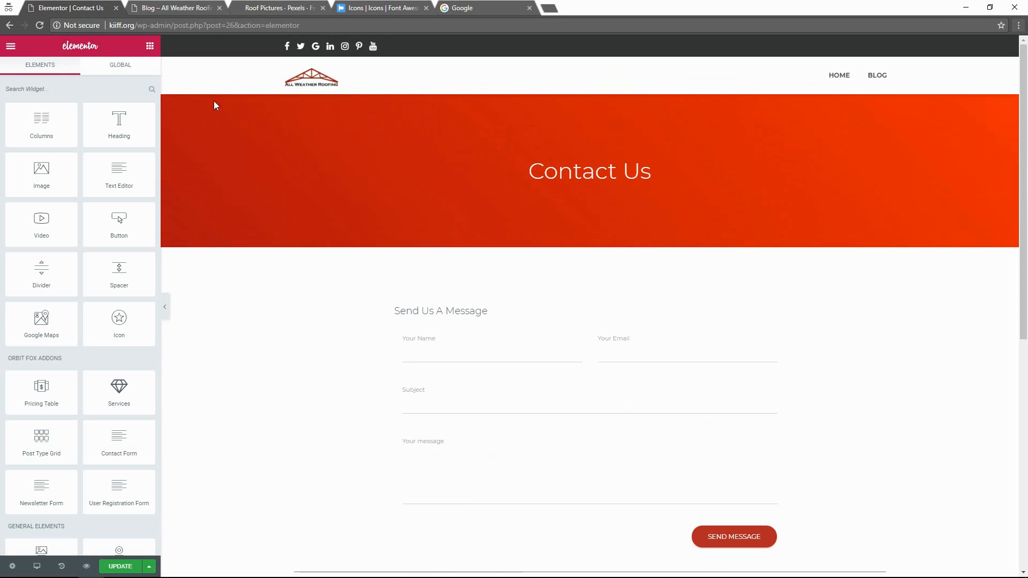
left_click(121, 566)
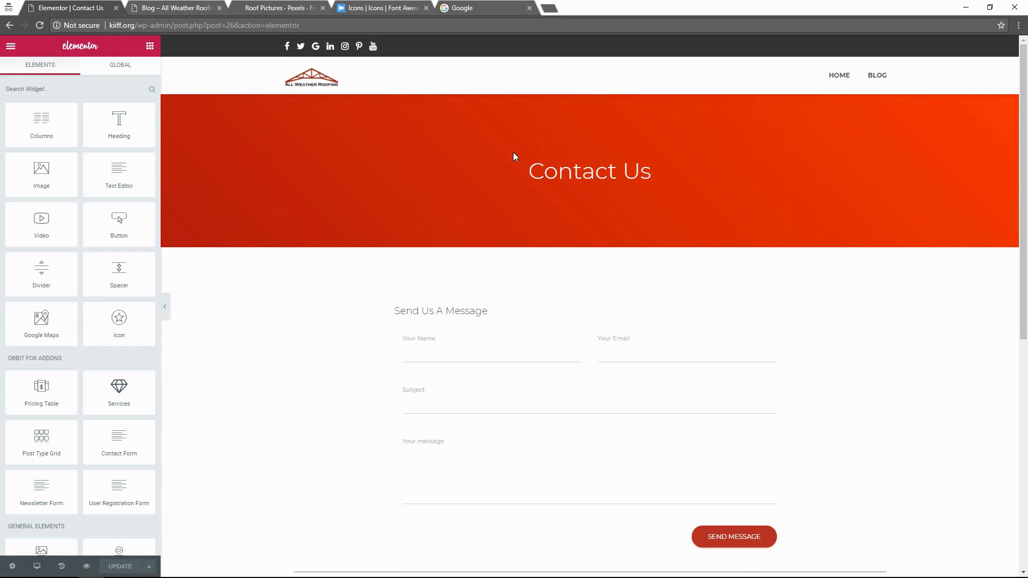
left_click(11, 46)
left_click(70, 269)
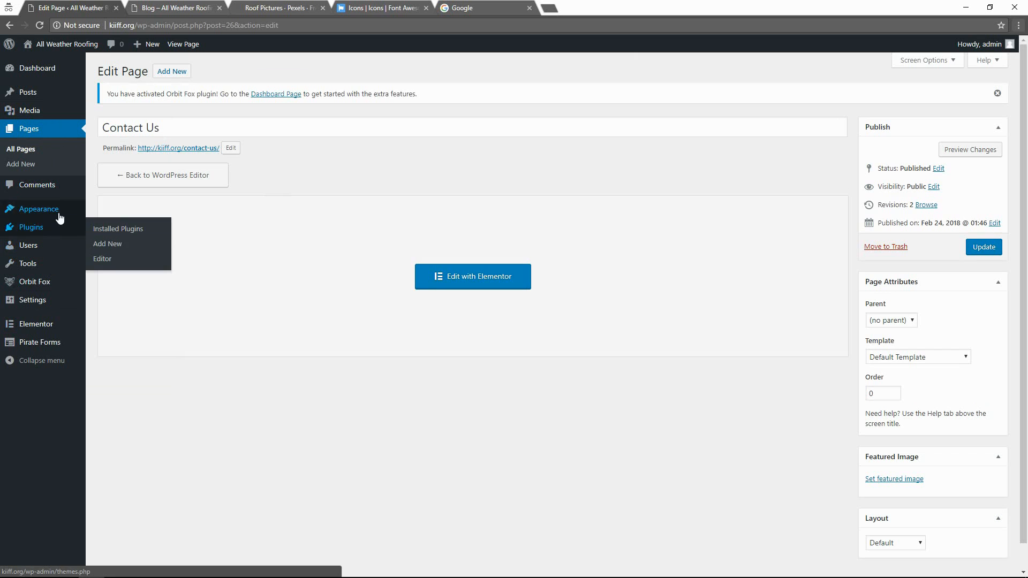
mouse_move(37, 209)
left_click(107, 256)
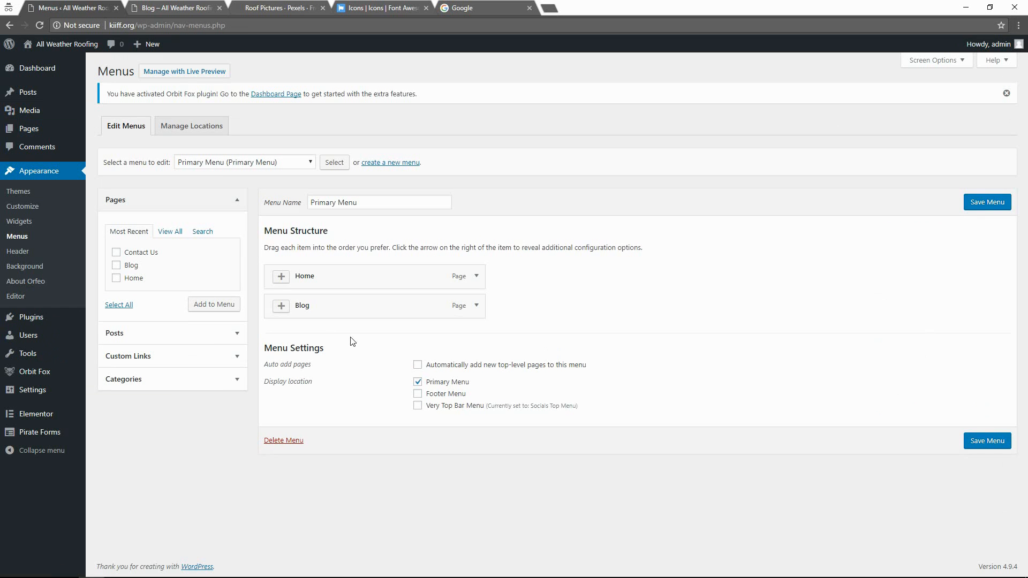
- Add the Contact Us page to the Primary Menu, place it between Home and Blog, and save the menu
left_click(116, 253)
left_click(209, 305)
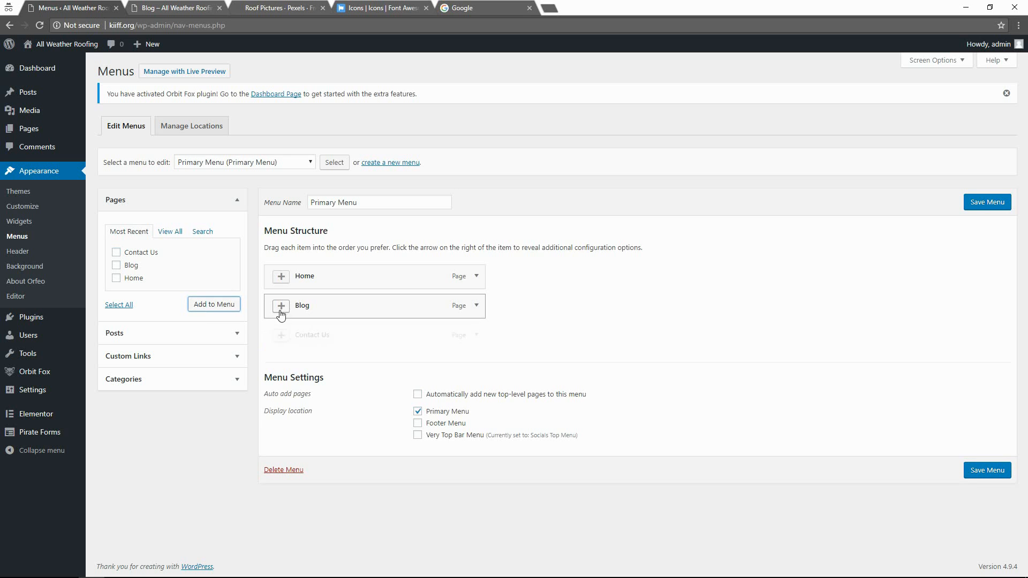
left_click_drag(325, 335, 328, 306)
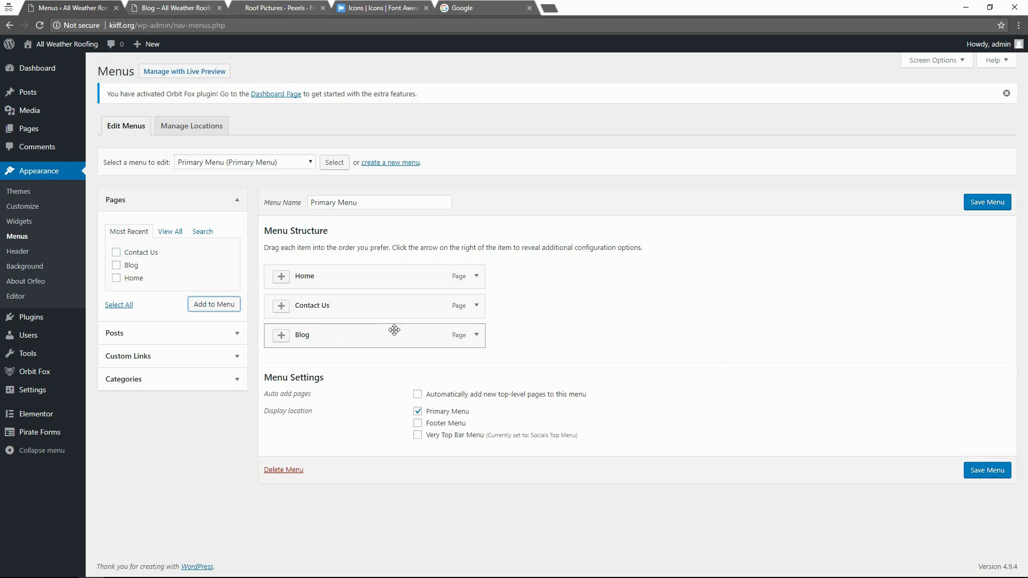
left_click(989, 203)
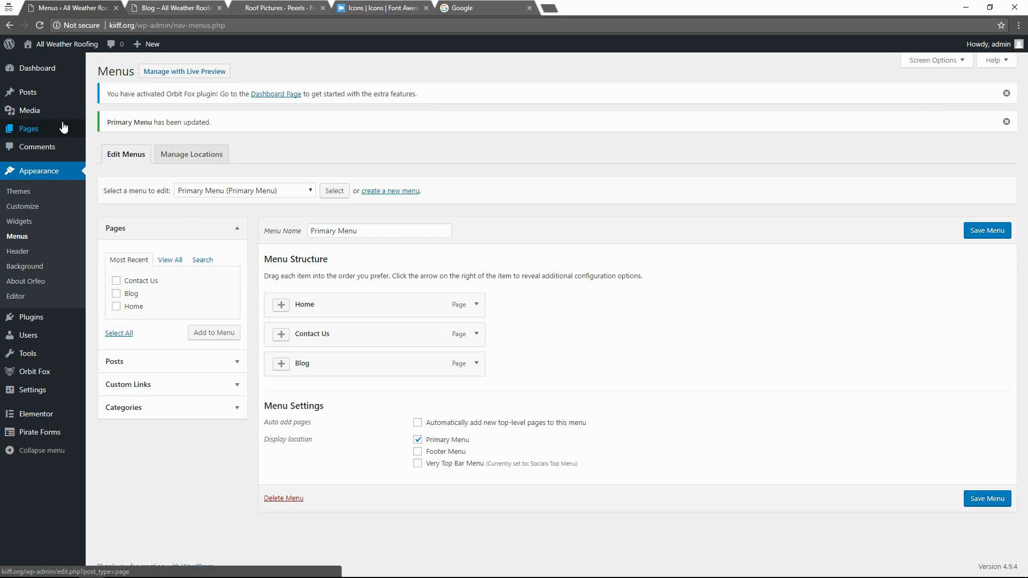
- Create a new page titled "About Us" and publish it
left_click(104, 134)
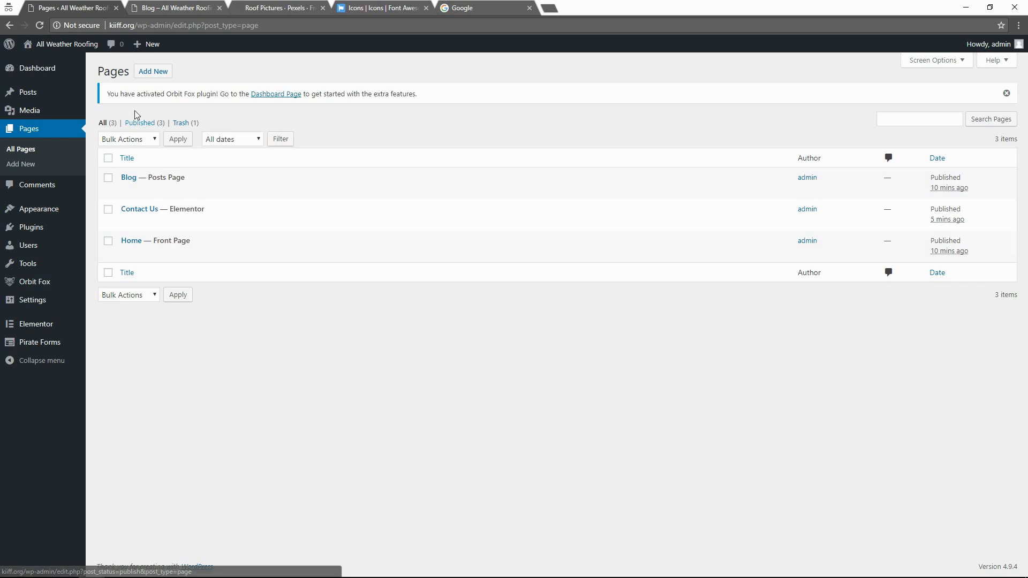
left_click(153, 72)
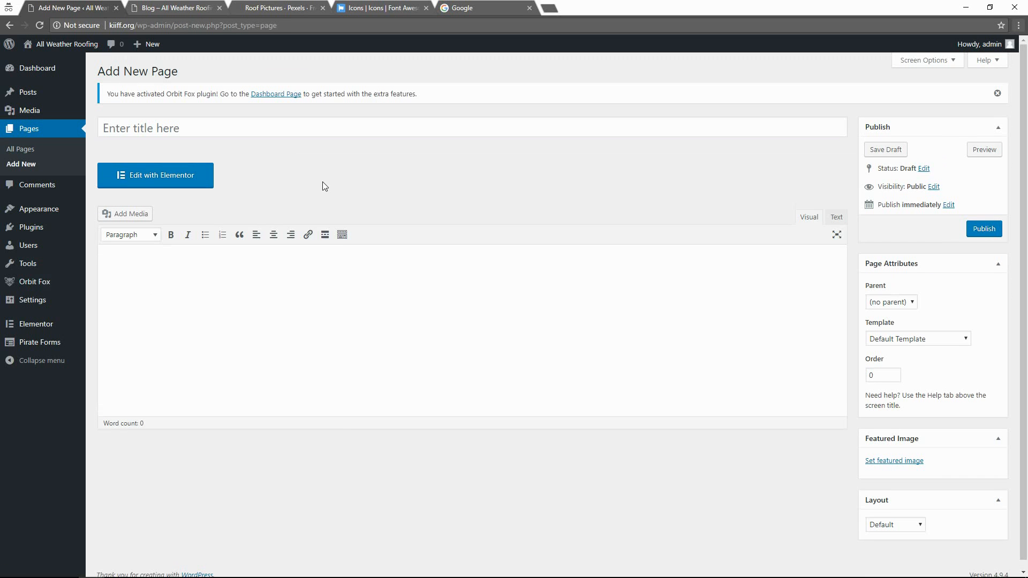
key("alt+f")
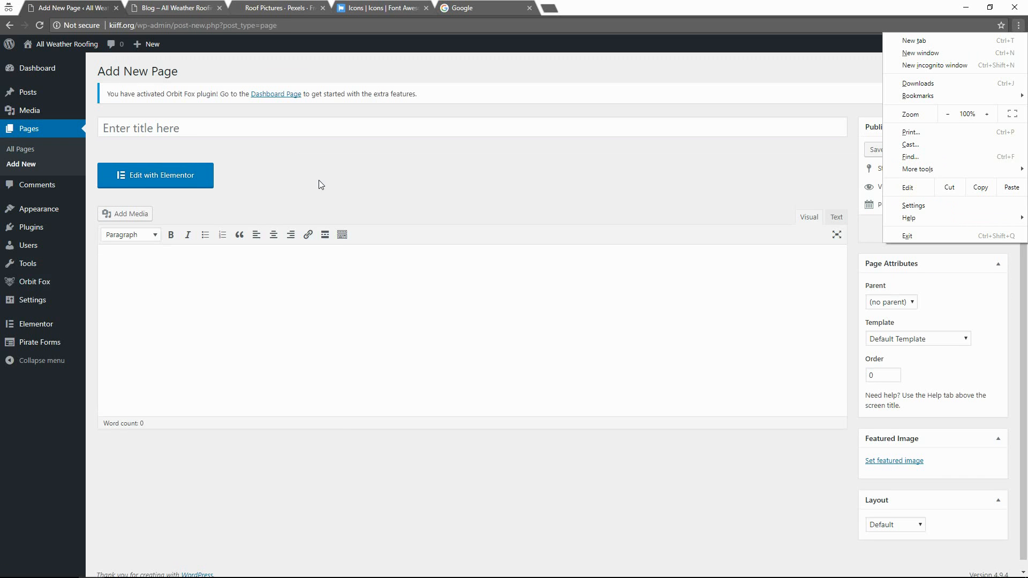
left_click(318, 179)
left_click(242, 124)
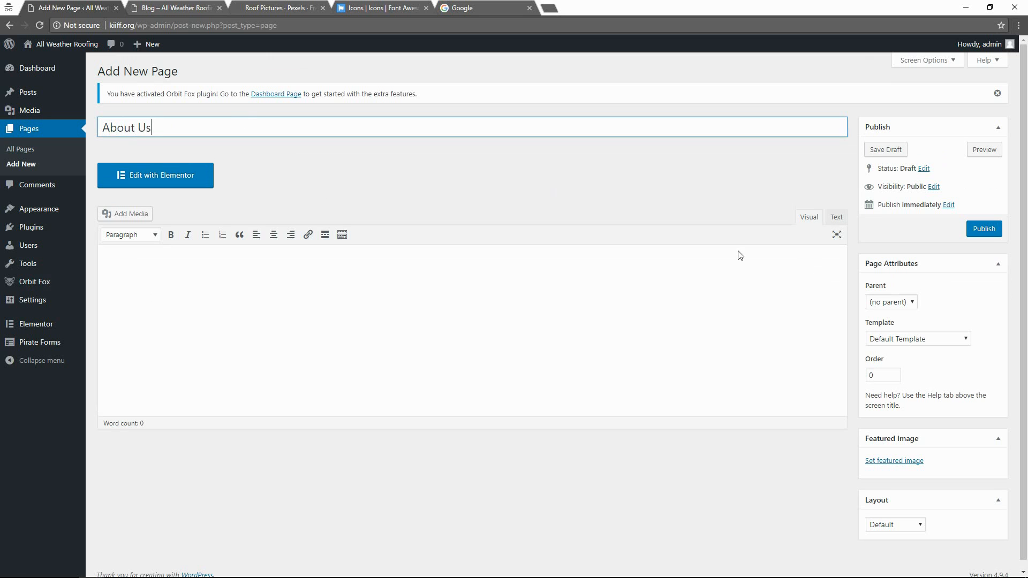
left_click(984, 229)
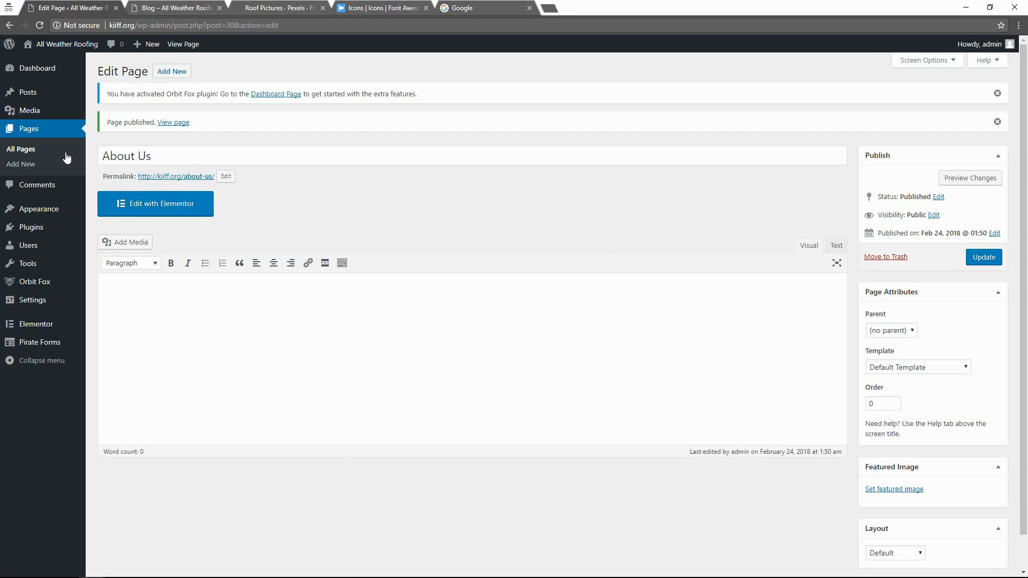
- Set the About Us page's permalink slug to "about" and update the page
left_click(226, 176)
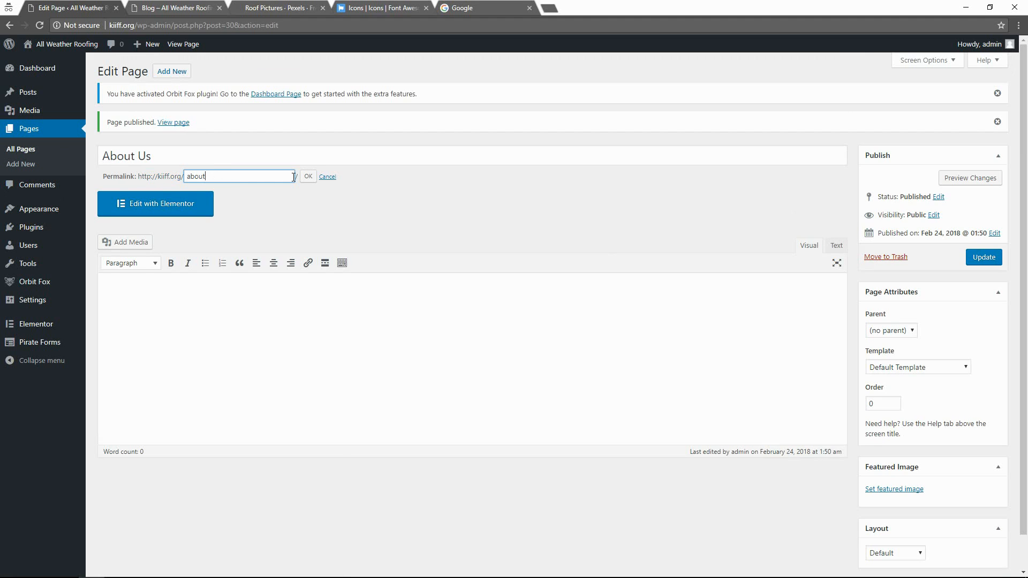
key("Return")
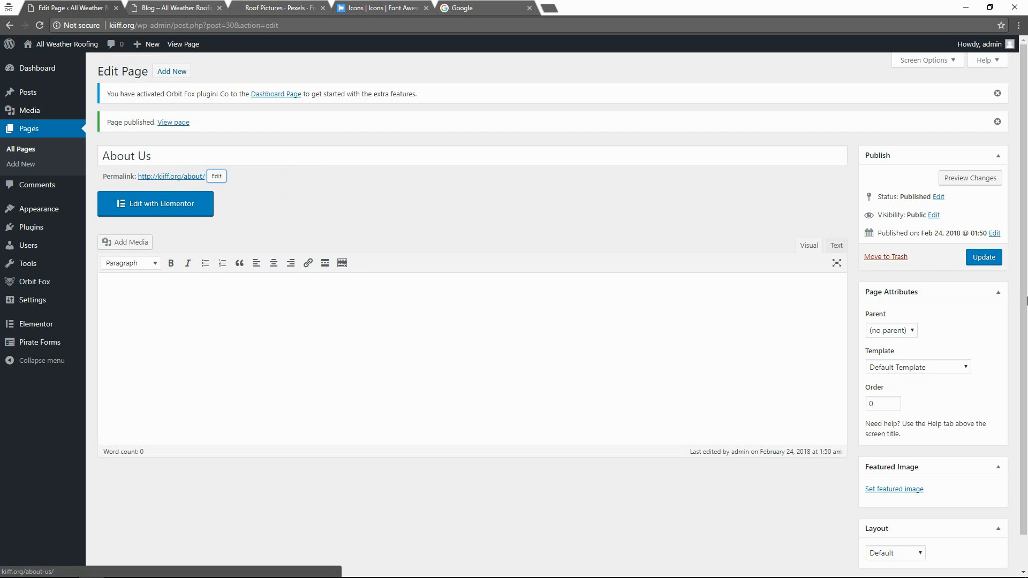
left_click(983, 257)
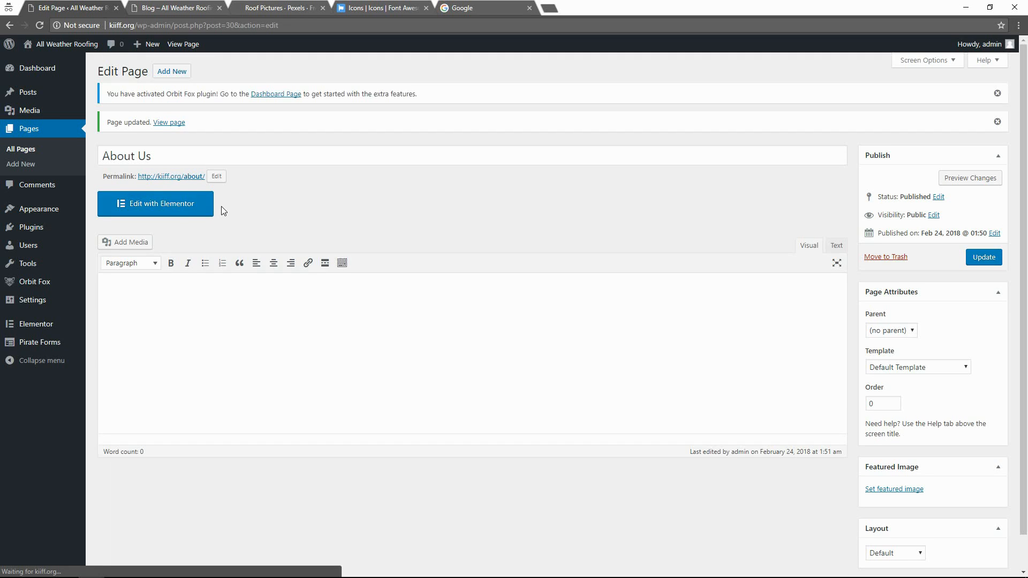
- Add the About Us page to the site's Primary Menu
mouse_move(71, 218)
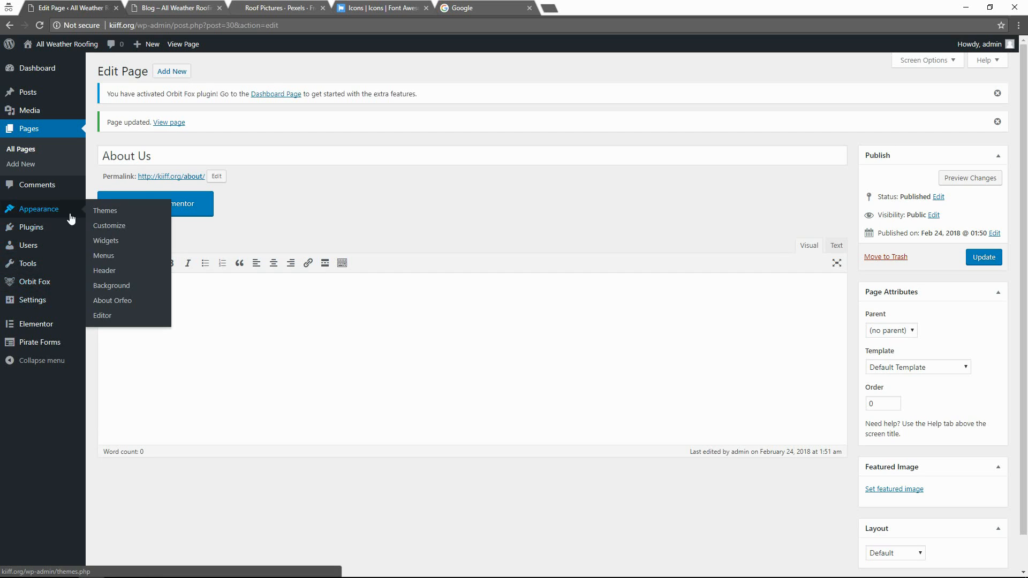
left_click(119, 257)
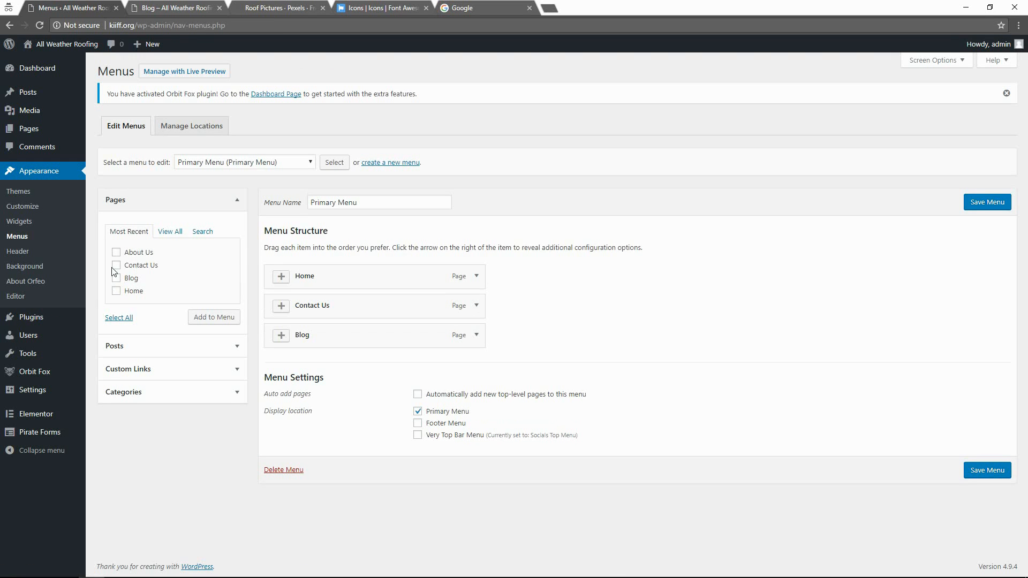
left_click(117, 252)
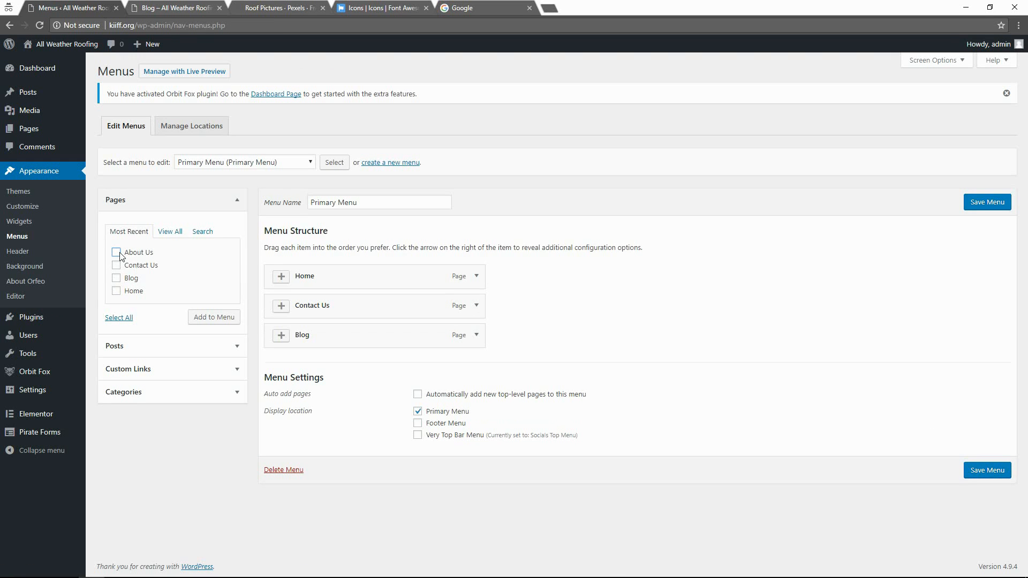
left_click(201, 322)
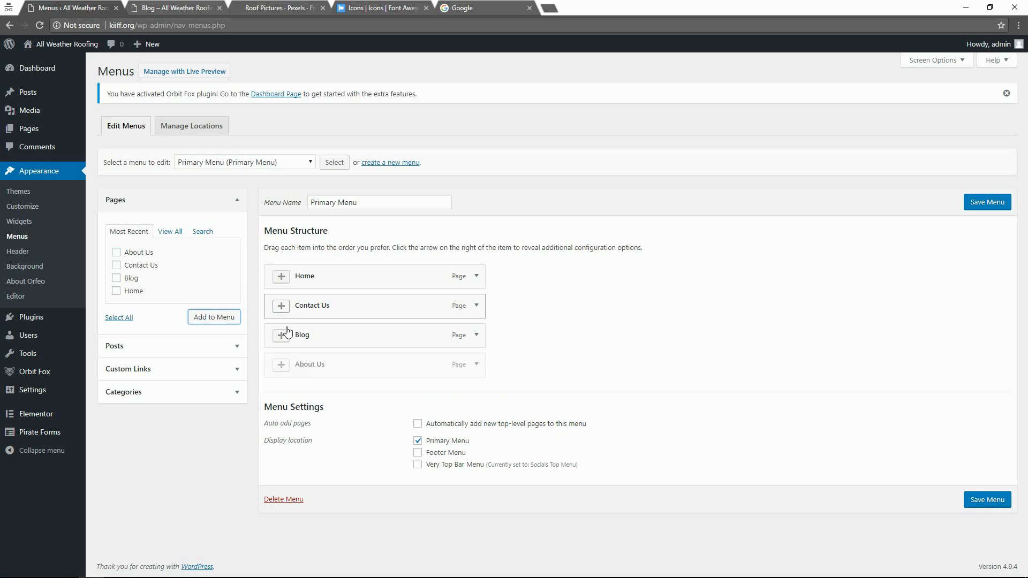
- Relabel the About Us menu item as "About", move it directly after Home, and save the menu
left_click(475, 365)
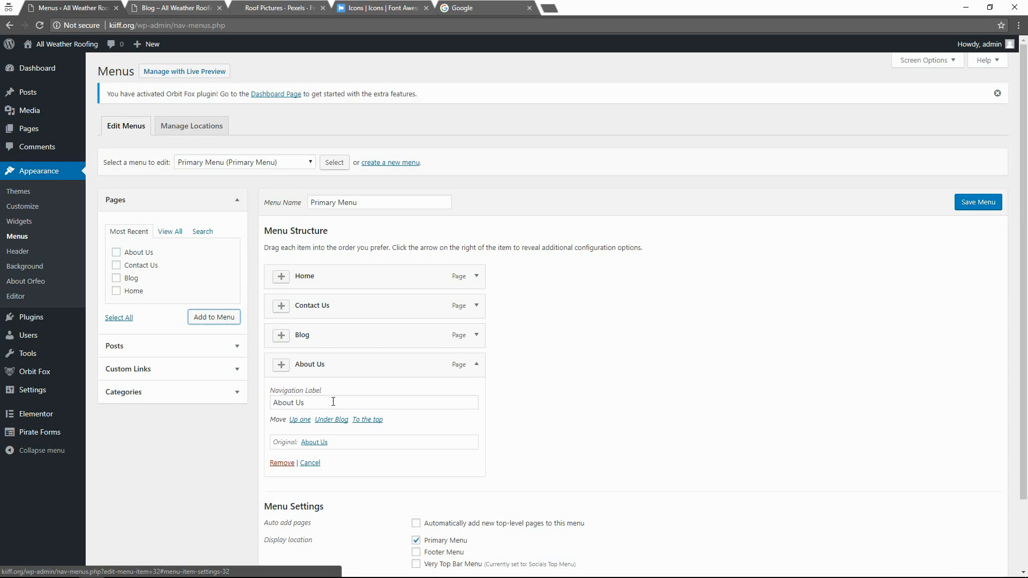
left_click(321, 405)
left_click(639, 392)
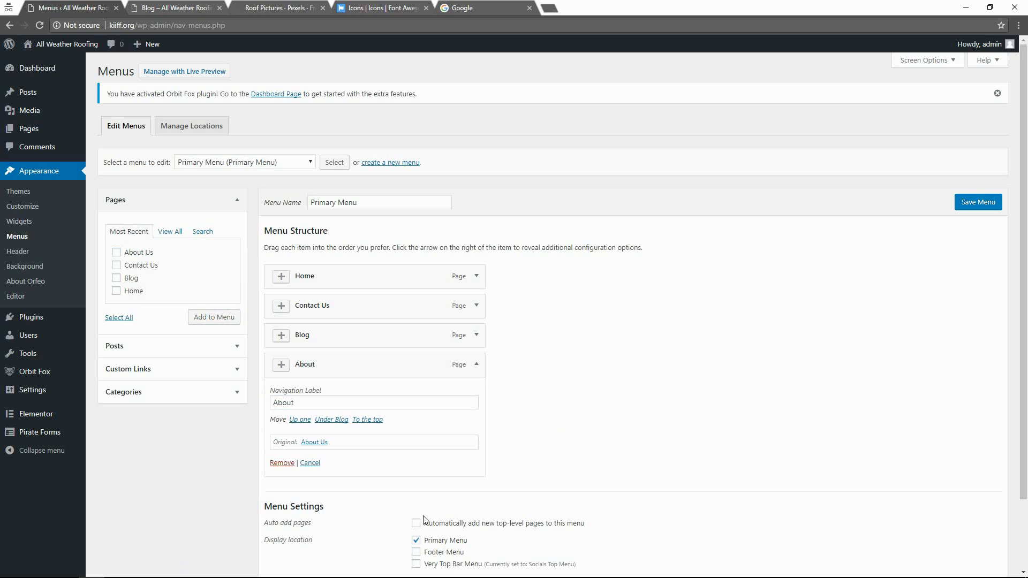
left_click(986, 206)
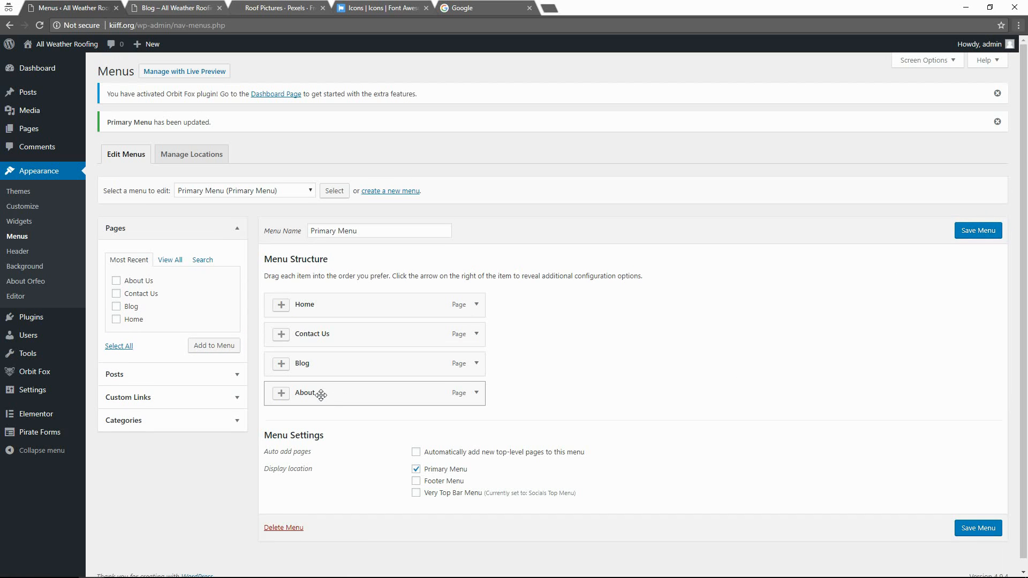
left_click_drag(321, 394, 325, 333)
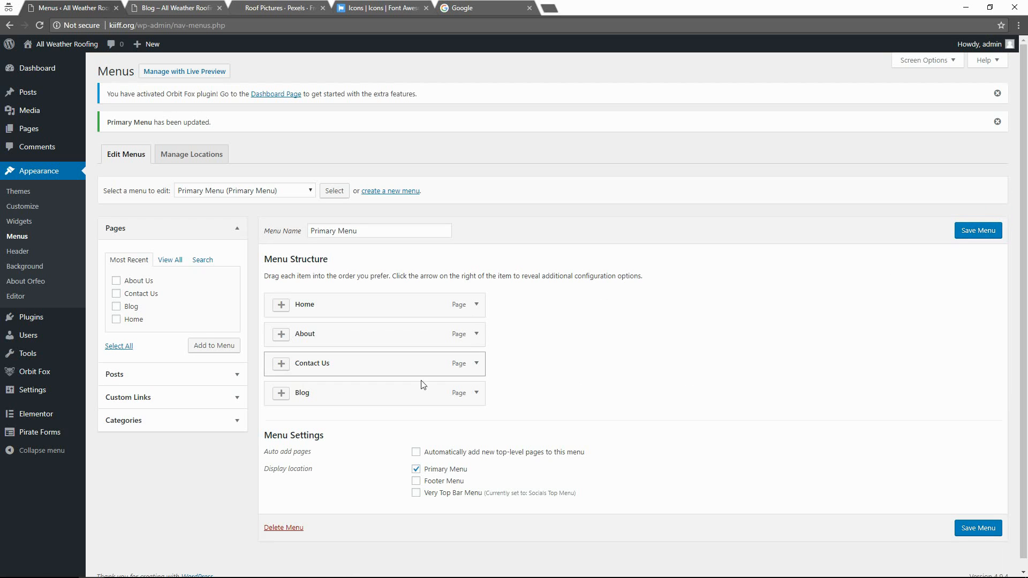
left_click(979, 231)
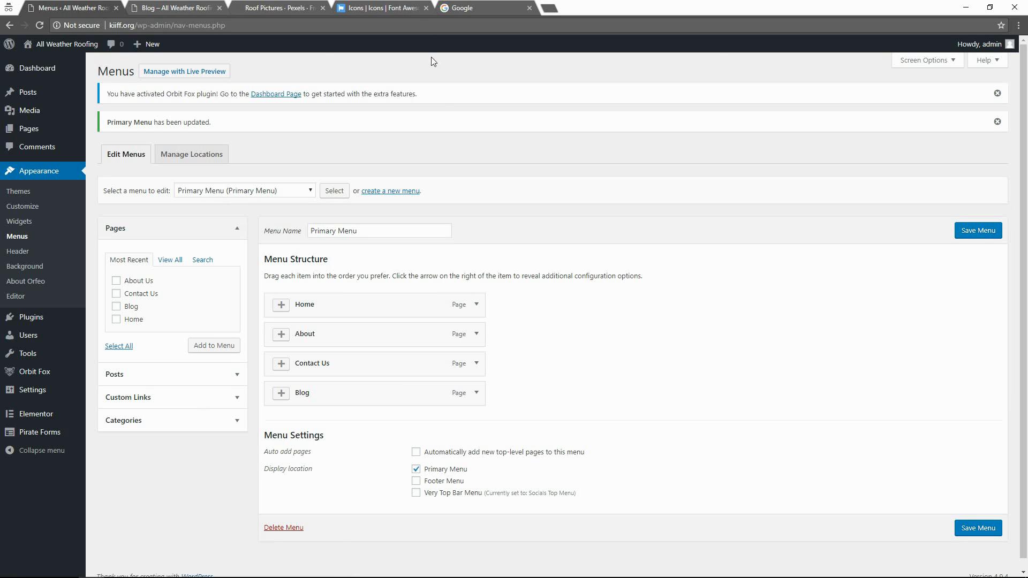
- Reload the live site and examine its menu and the Contact Us, About and Home pages
left_click(161, 7)
left_click(41, 25)
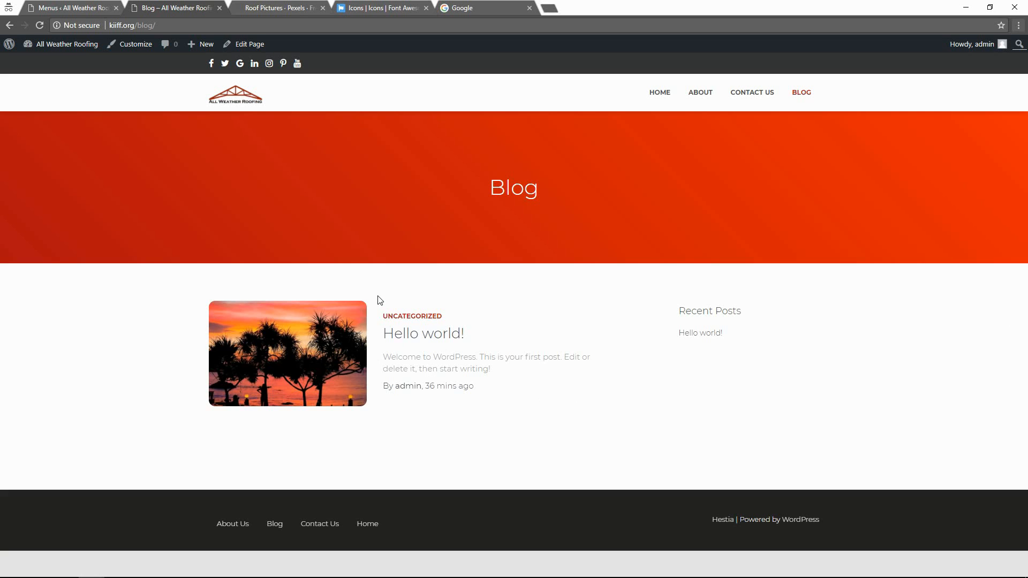
left_click(755, 94)
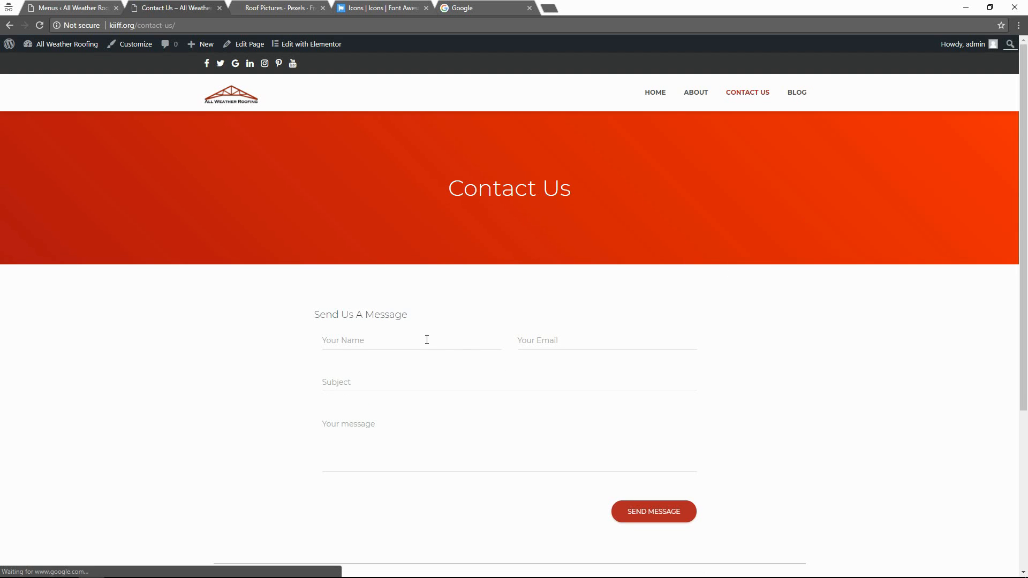
left_click_drag(1026, 208, 1027, 335)
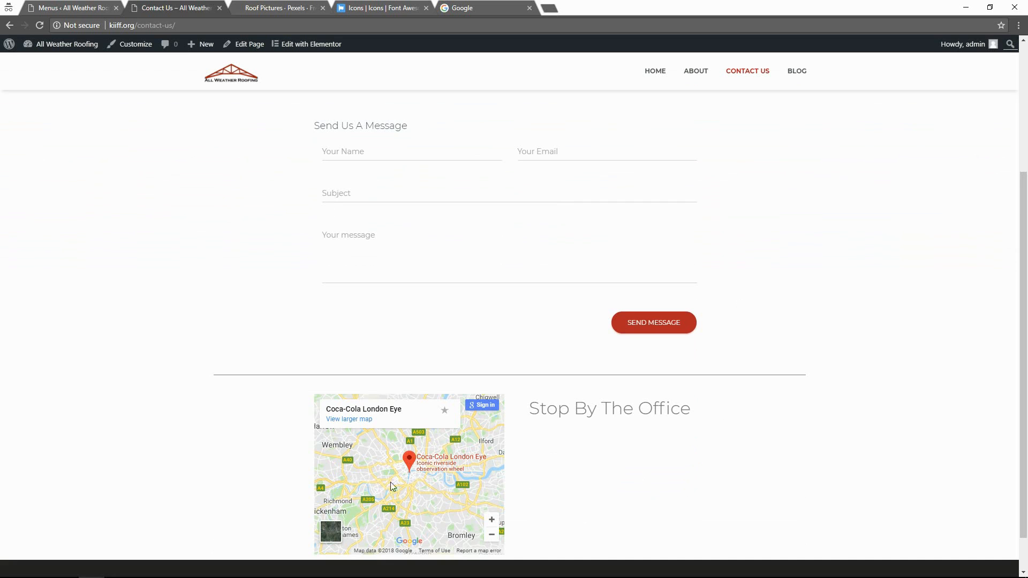
left_click_drag(1025, 377, 1025, 420)
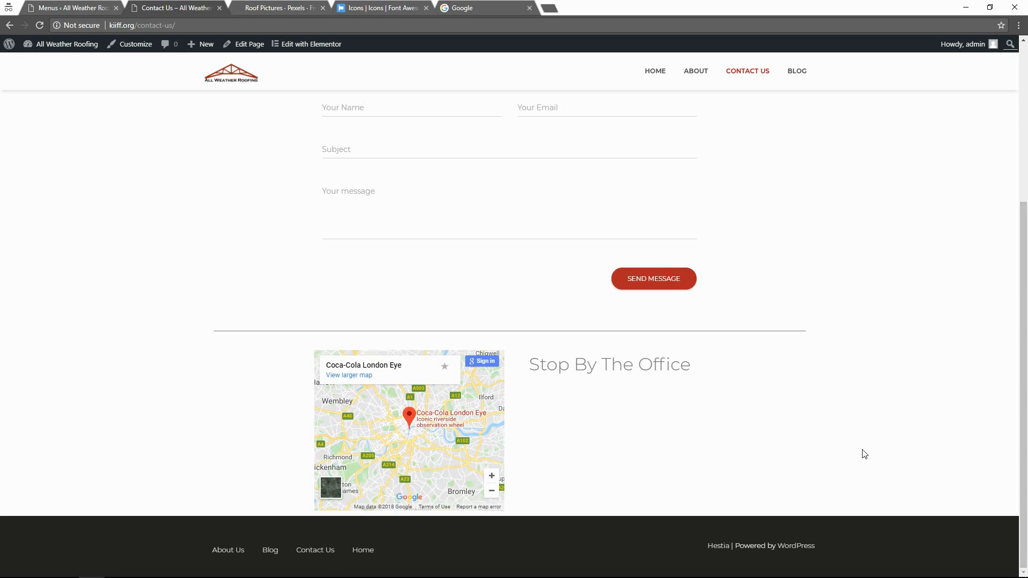
scroll(639, 354, "up", 5)
left_click(696, 93)
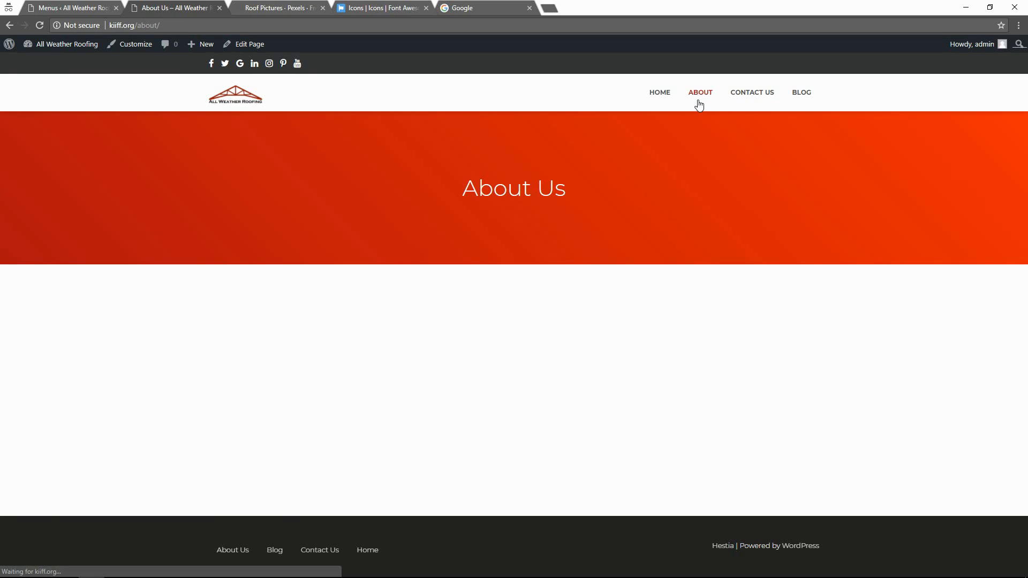
left_click(668, 96)
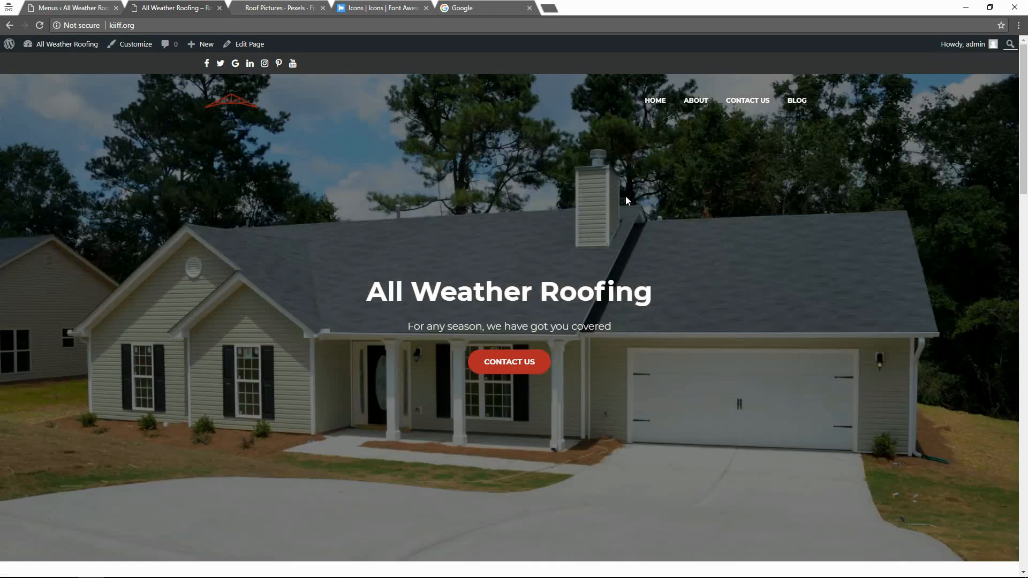
left_click_drag(1024, 159, 1004, 225)
scroll(1004, 213, "up", 1)
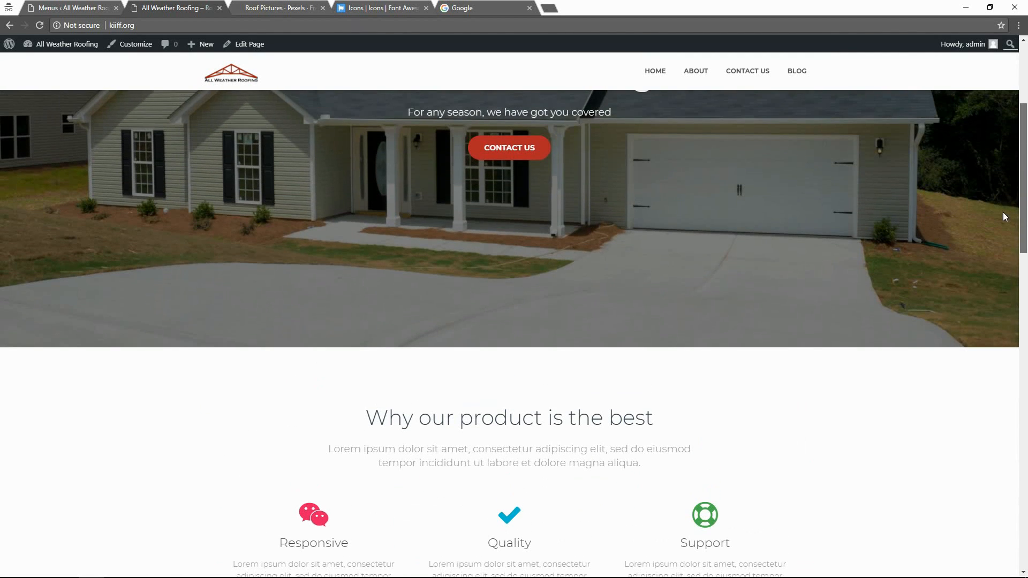
scroll(1004, 213, "down", 3)
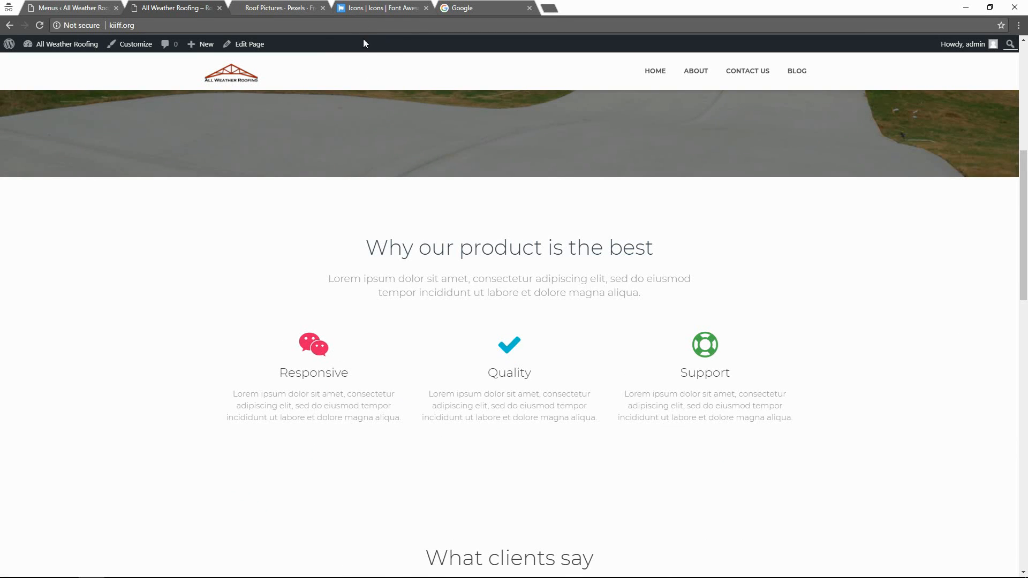
- Open the theme Customizer and expand the first feature of the front page's Features section for editing
left_click(88, 10)
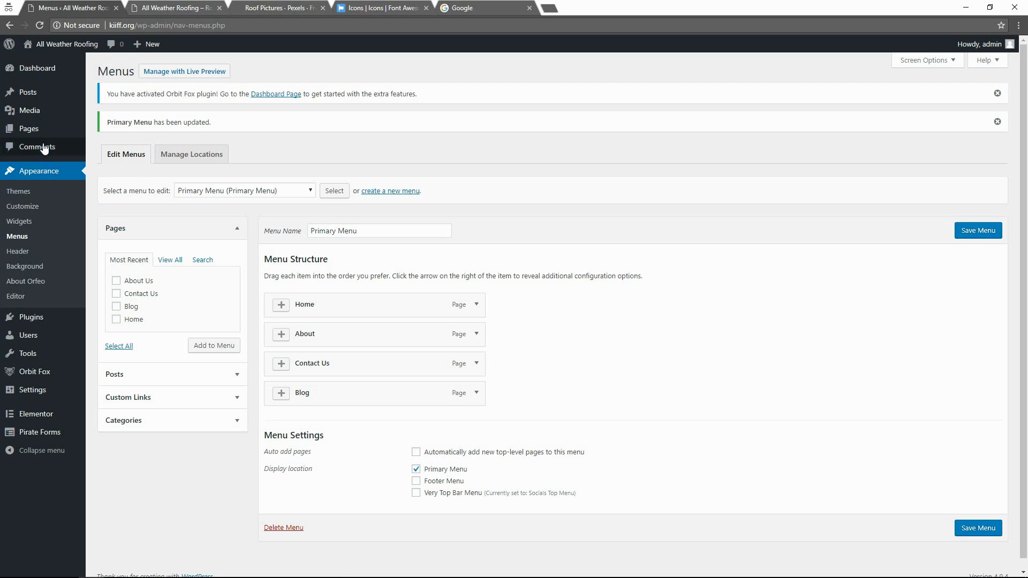
left_click(50, 212)
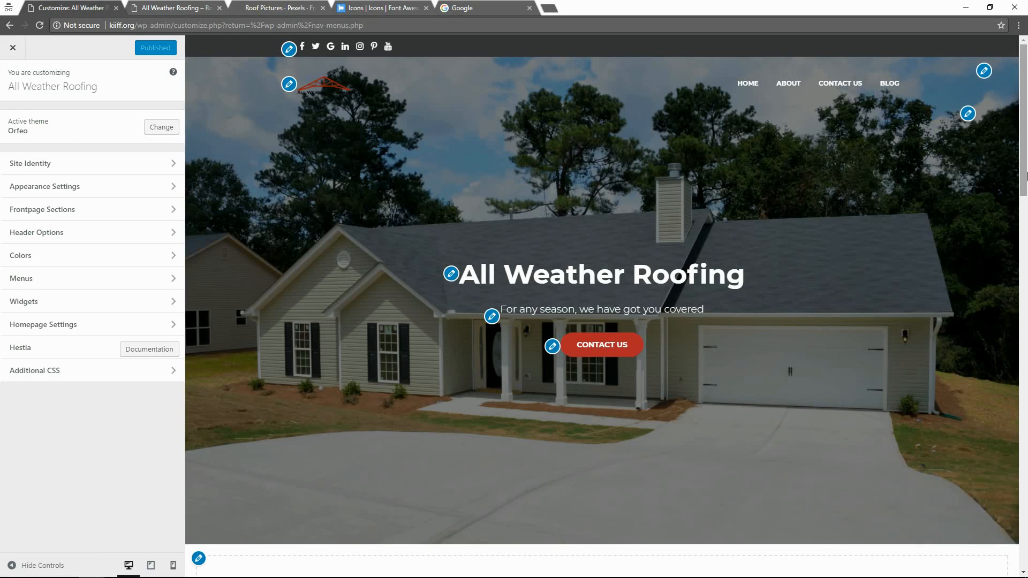
scroll(671, 316, "down", 8)
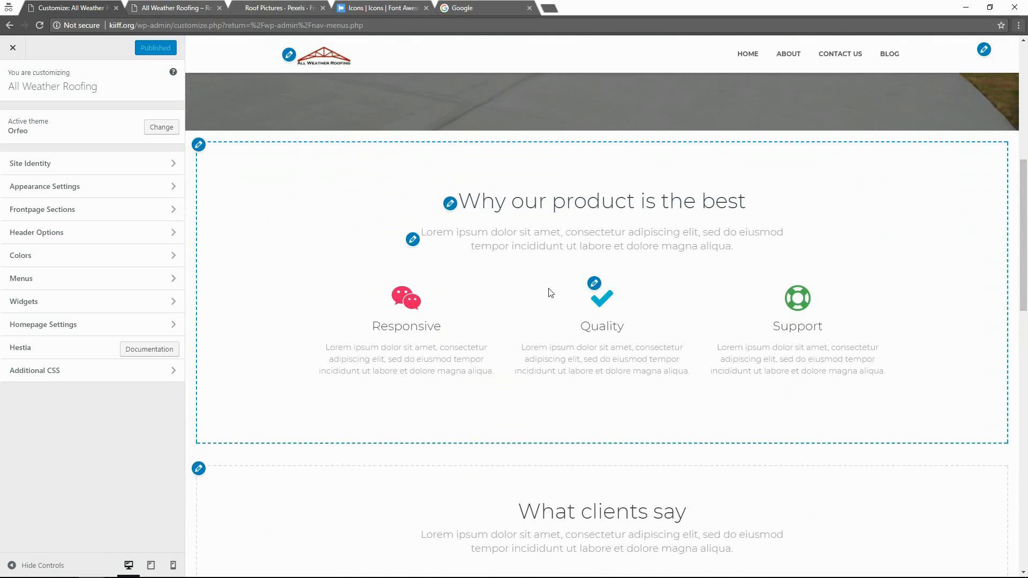
left_click(594, 283)
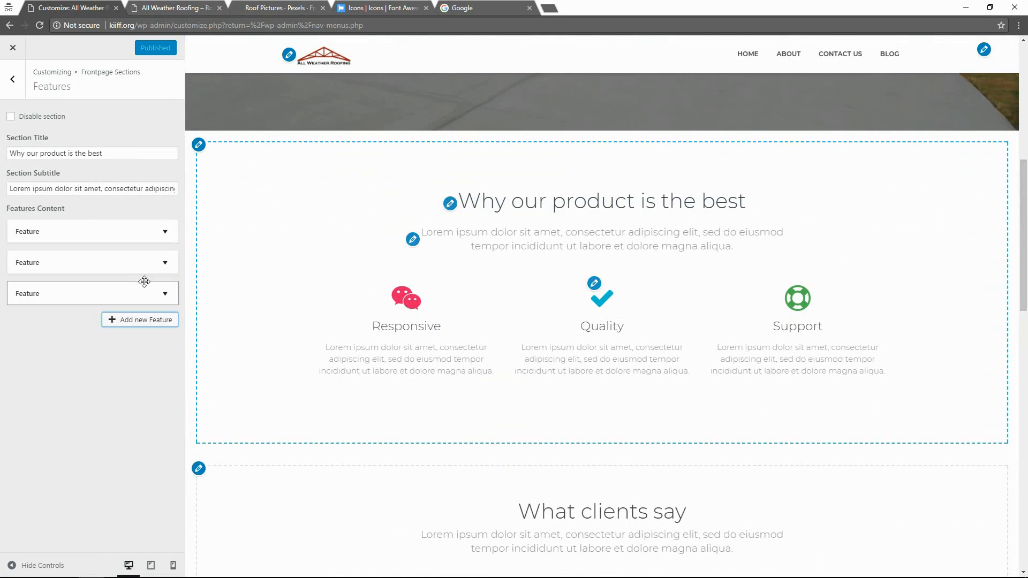
left_click(150, 232)
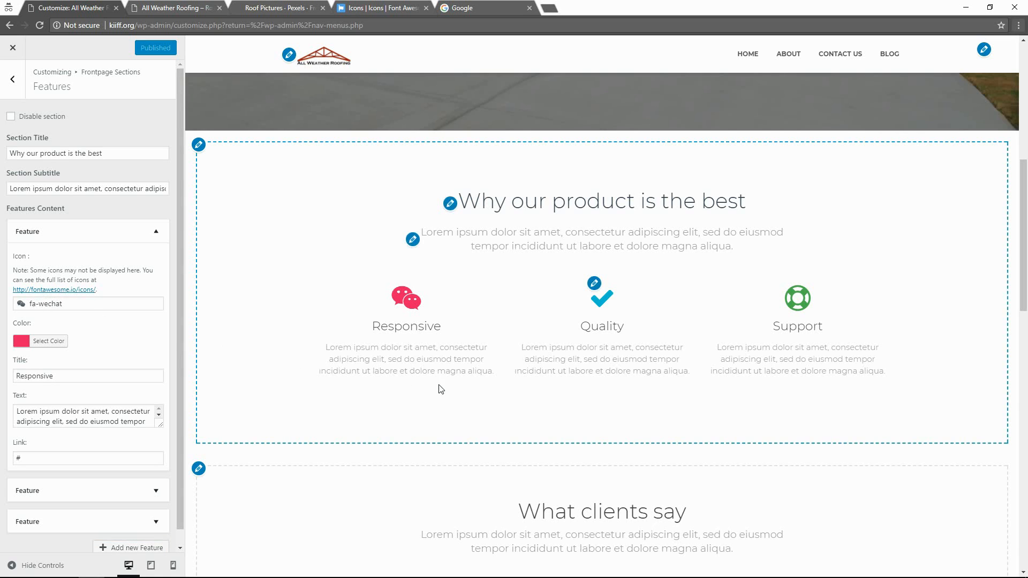
- Look through the remaining front page sections in the Customizer preview, down to the contact section
scroll(340, 418, "down", 5)
scroll(233, 316, "up", 4)
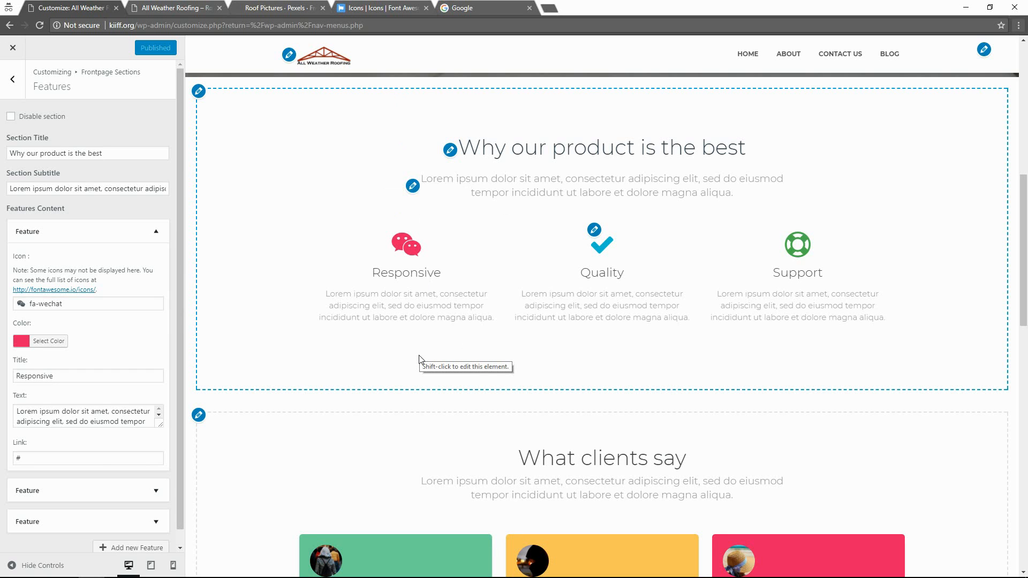
left_click_drag(1026, 226, 1024, 434)
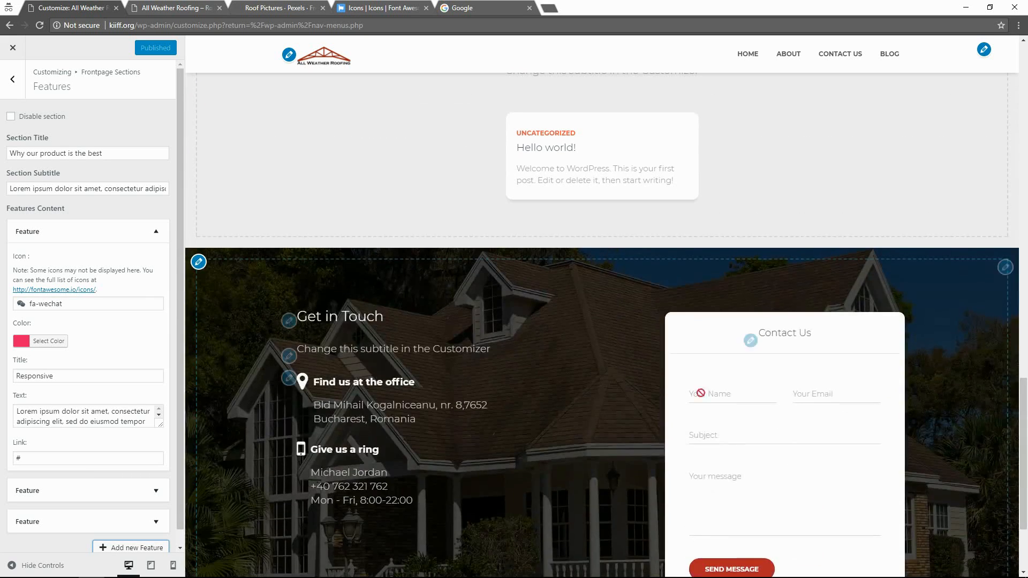
- Review the front page sections in the Customizer preview and on the live site, from the Features section down to the contact section
scroll(709, 489, "down", 2)
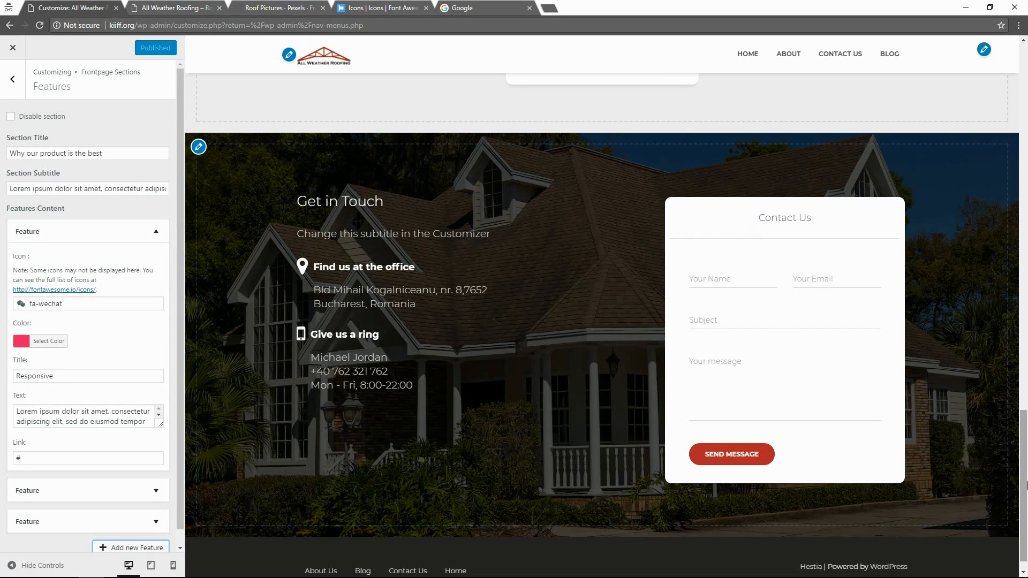
left_click_drag(1027, 485, 1027, 253)
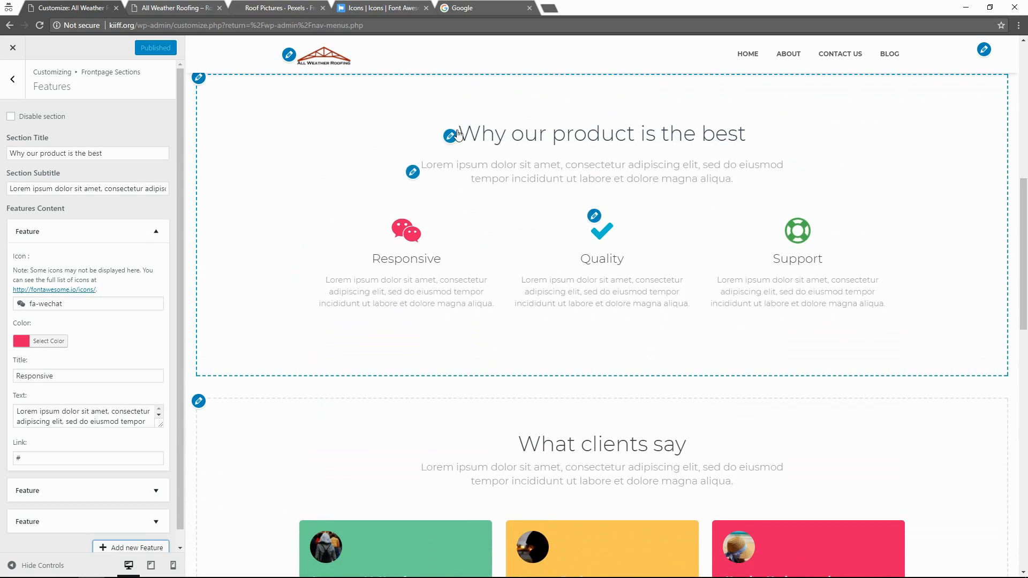
left_click(378, 12)
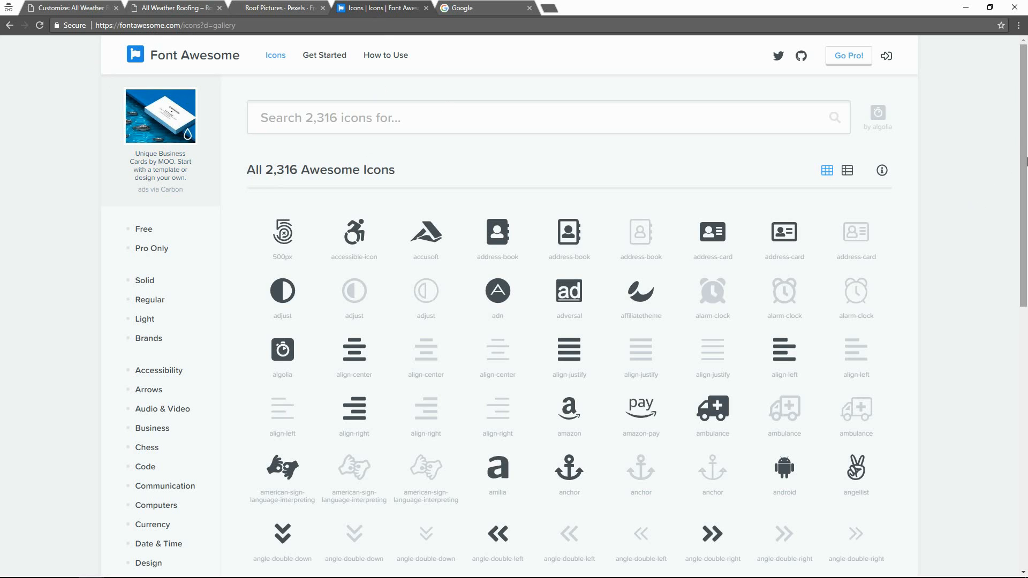
mouse_move(1025, 170)
left_mouse_down()
mouse_move(1027, 255)
mouse_move(1025, 156)
left_mouse_up()
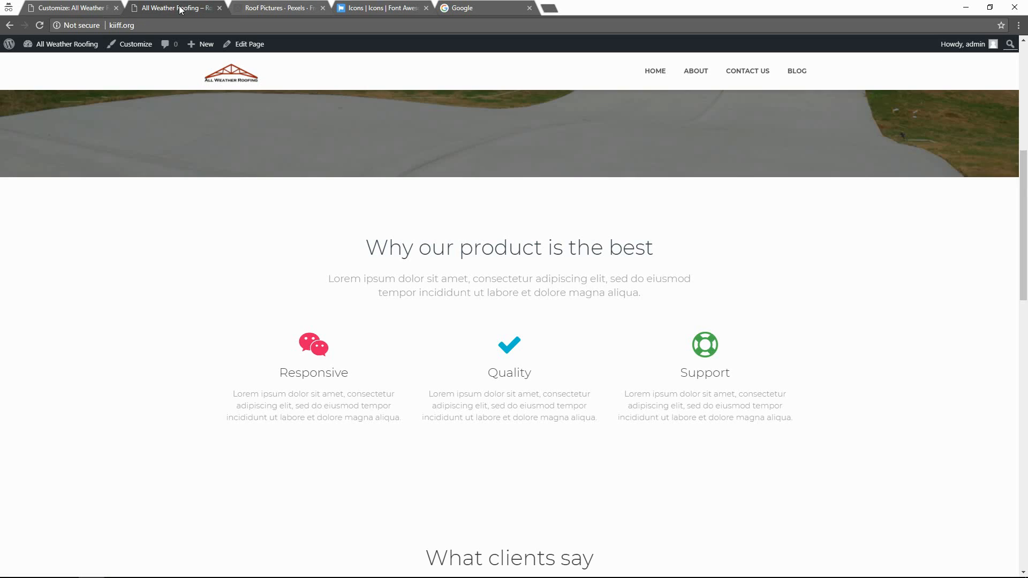
left_click(182, 8)
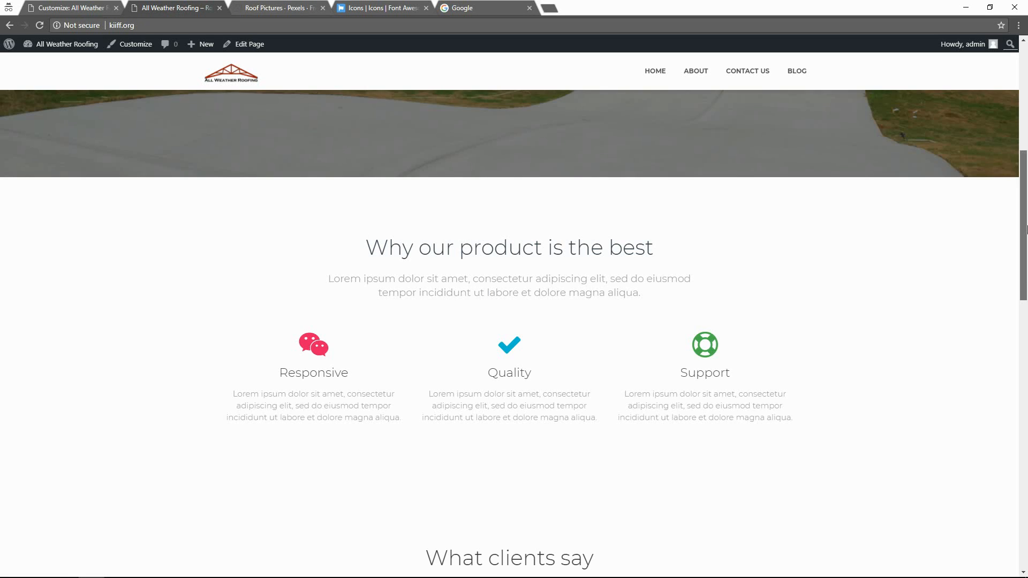
scroll(1027, 229, "up", 1)
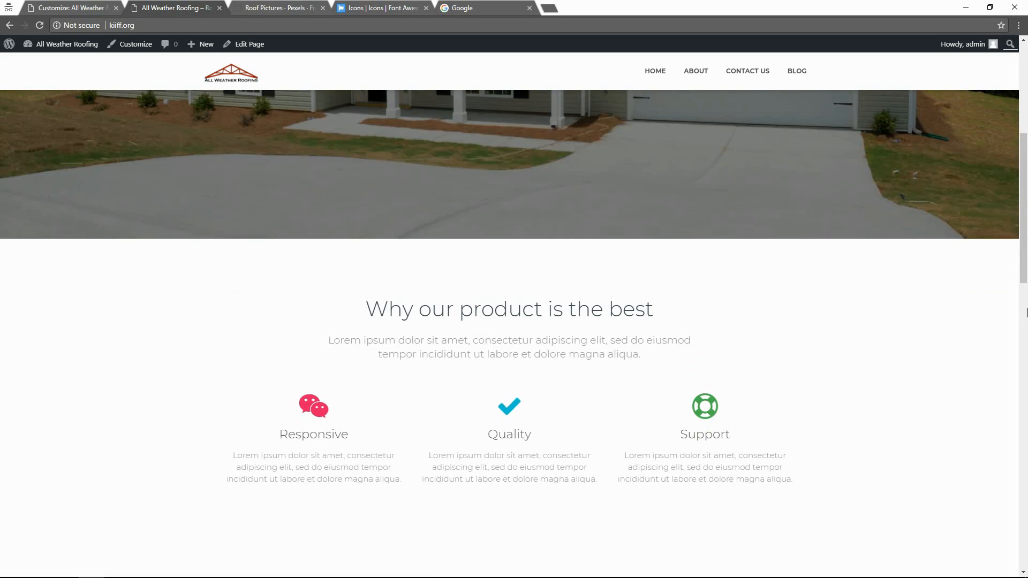
scroll(1027, 313, "down", 15)
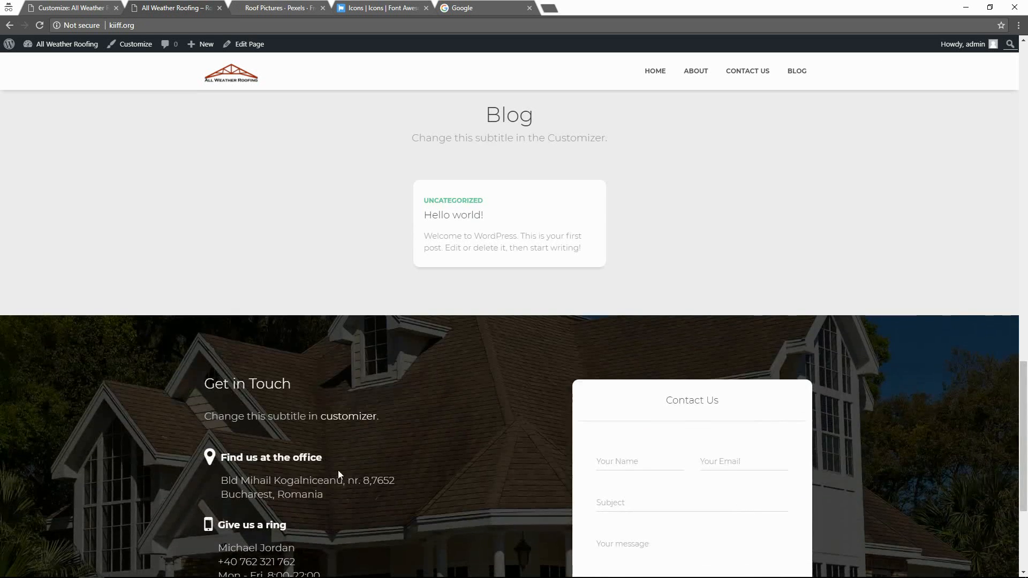
scroll(342, 472, "down", 2)
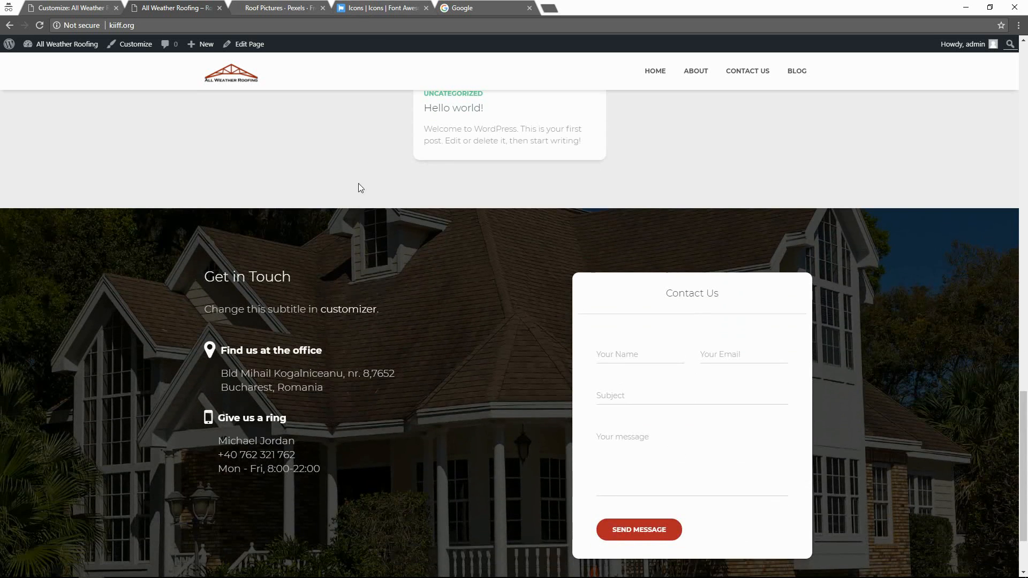
- Switch to the Font Awesome site and search its icon gallery for "clock"
left_click(375, 11)
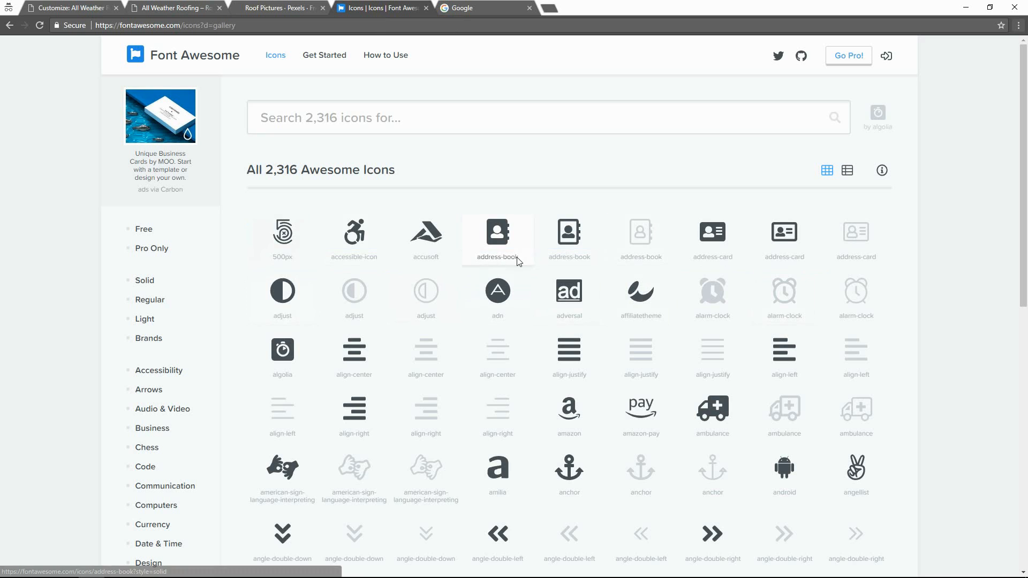
left_click(348, 119)
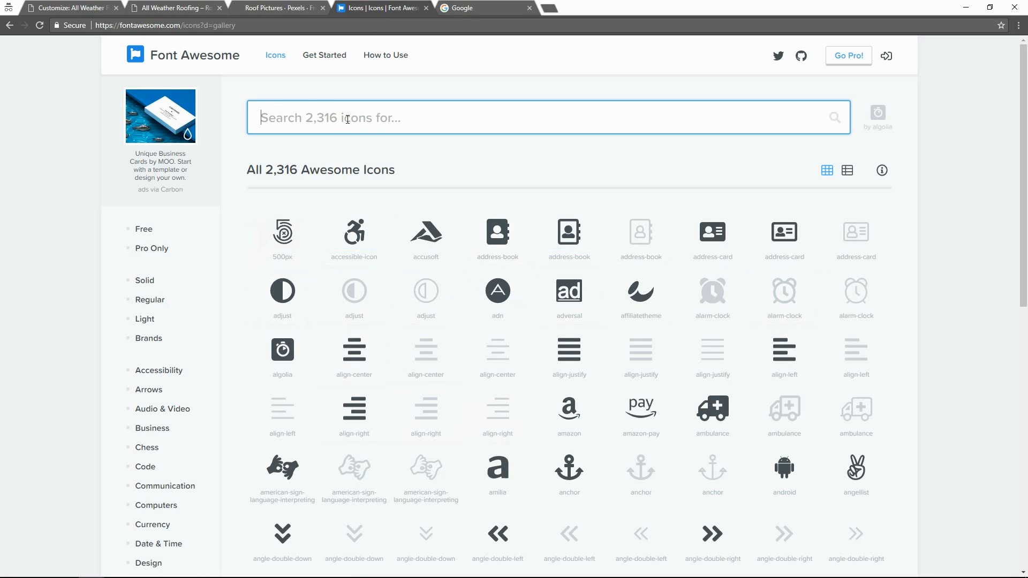
mouse_move(1027, 183)
left_mouse_down()
mouse_move(1026, 287)
mouse_move(1027, 176)
left_mouse_up()
type("clock")
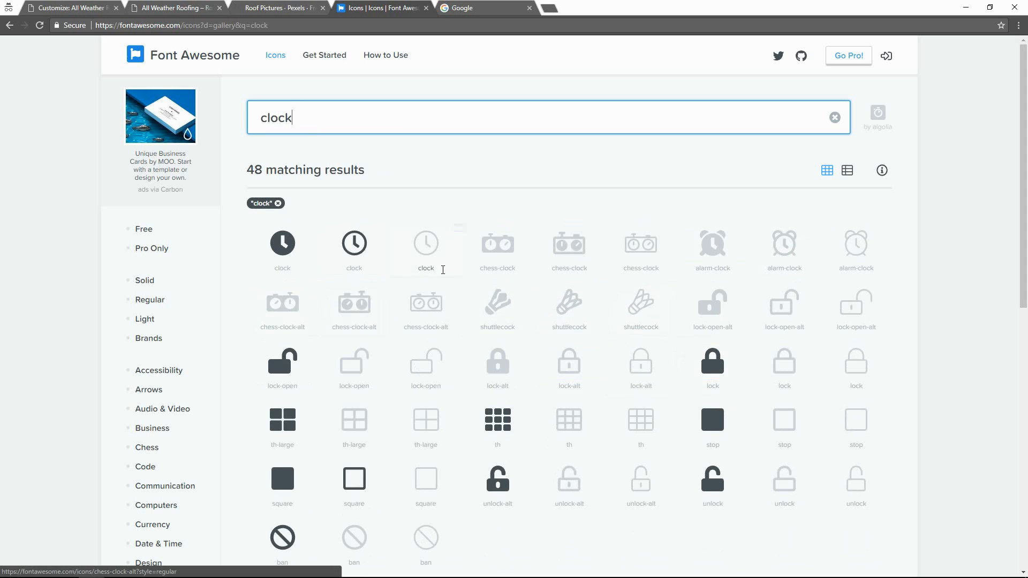
- Open the regular-style clock icon's page and examine its HTML embed code
left_click(357, 258)
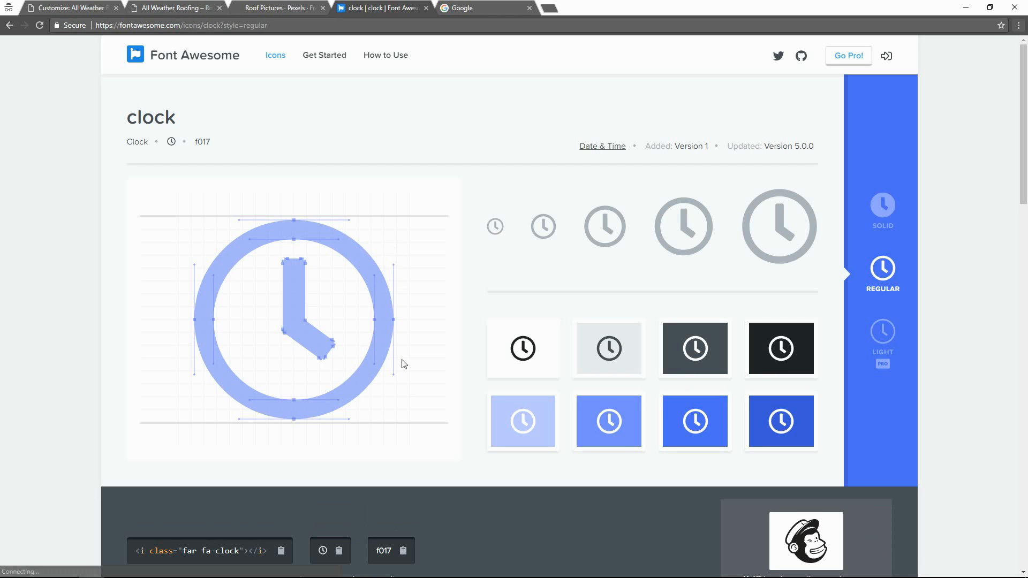
scroll(32, 351, "down", 2)
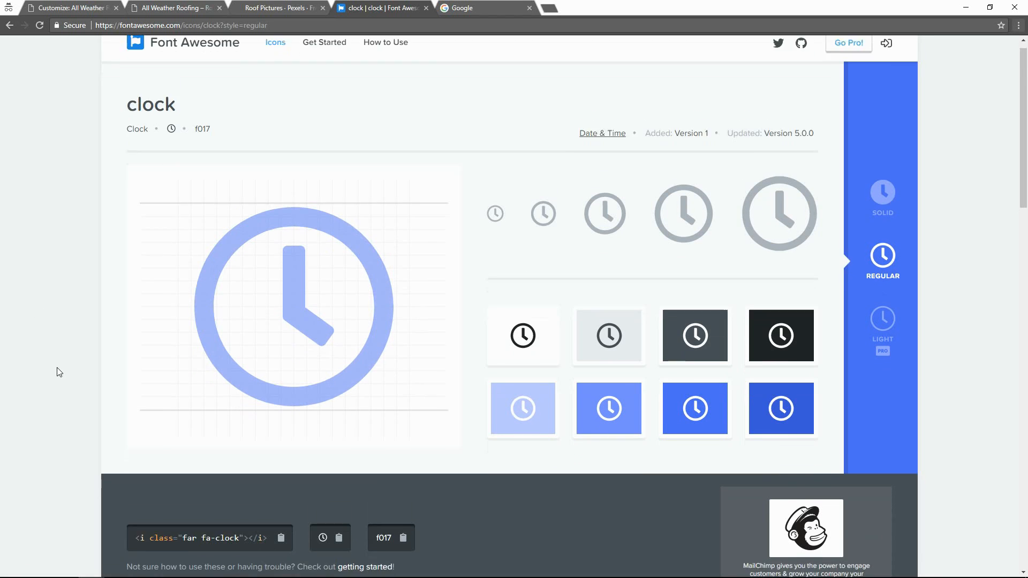
left_click_drag(159, 444, 249, 449)
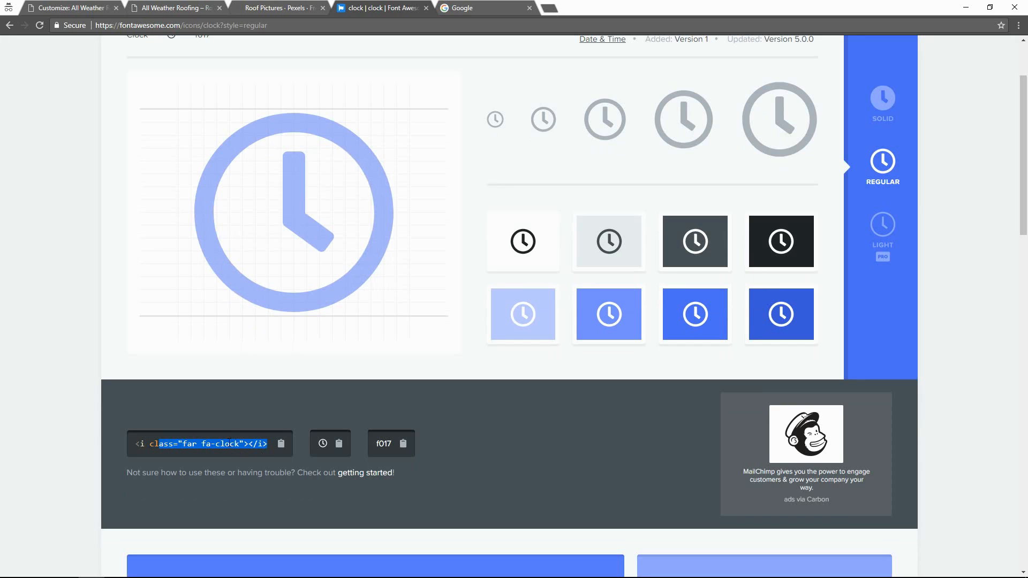
left_click(199, 449)
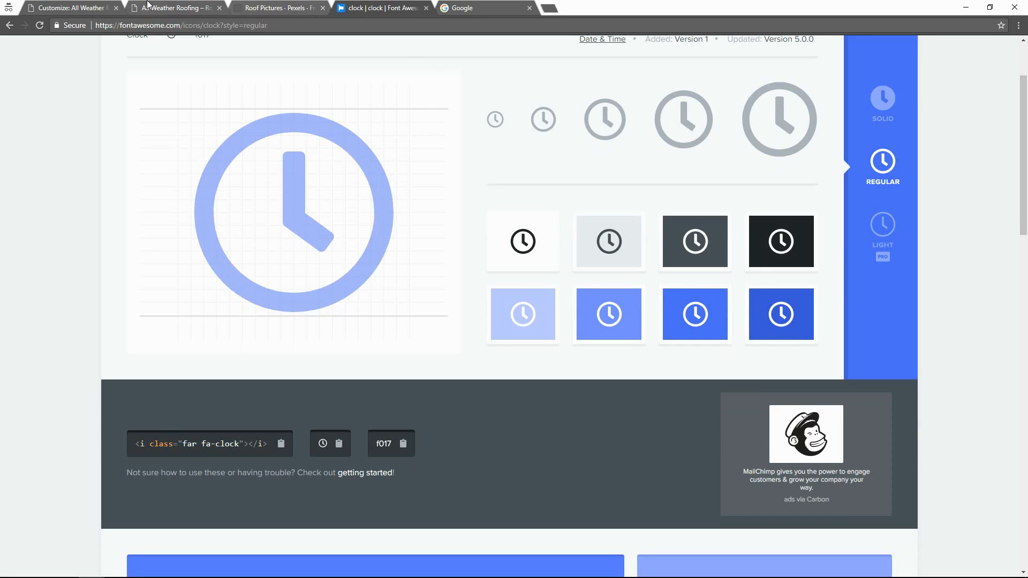
- Return to the Customizer, browse the icon choices for the first feature, and look over the front page header preview
left_click(79, 8)
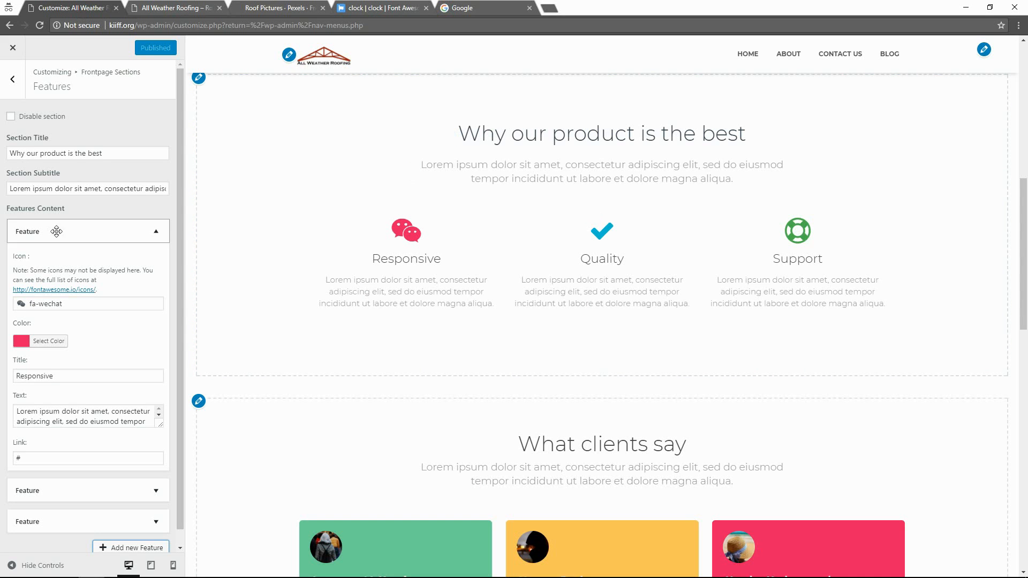
left_click(23, 309)
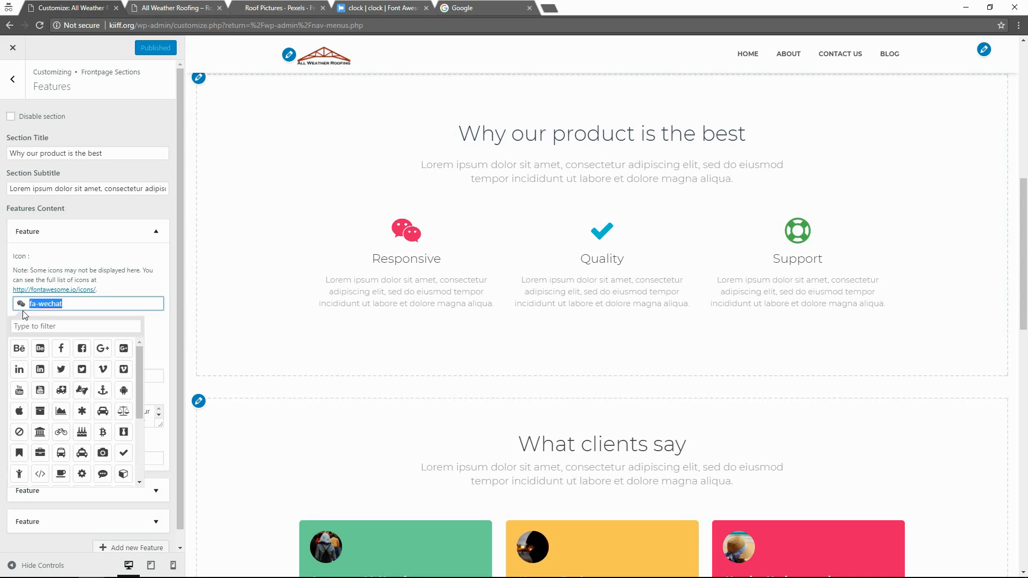
left_click(66, 305)
mouse_move(140, 384)
left_mouse_down()
mouse_move(141, 470)
mouse_move(146, 379)
left_mouse_up()
left_click(126, 271)
left_click_drag(1024, 295, 1026, 184)
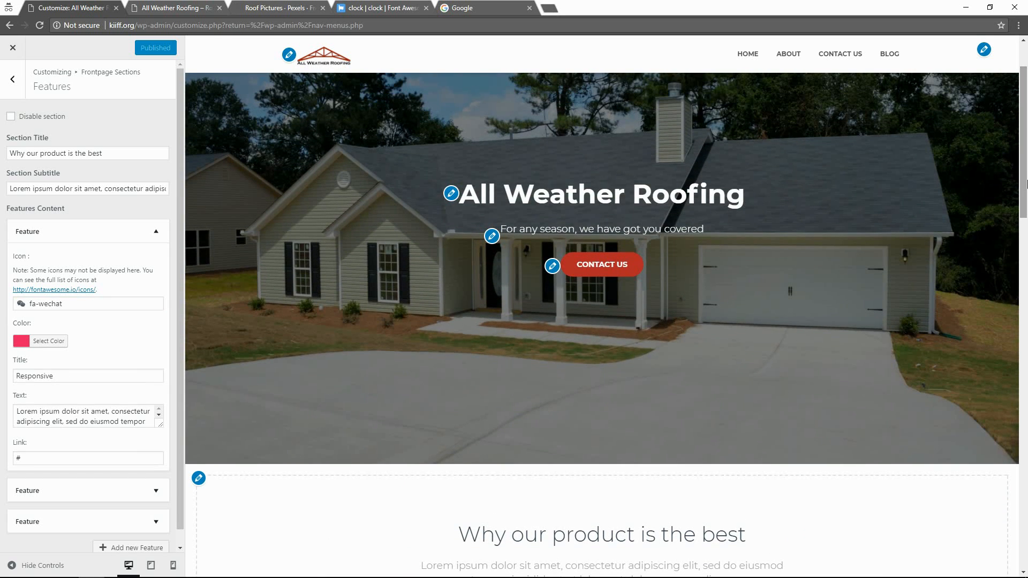